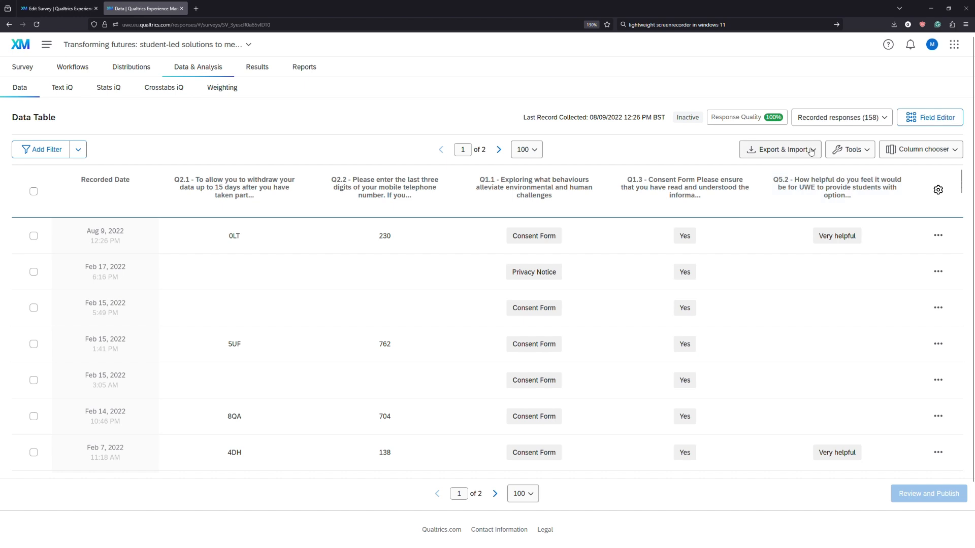
Open the Export Data option for the survey's recorded responses.
left_click(811, 151)
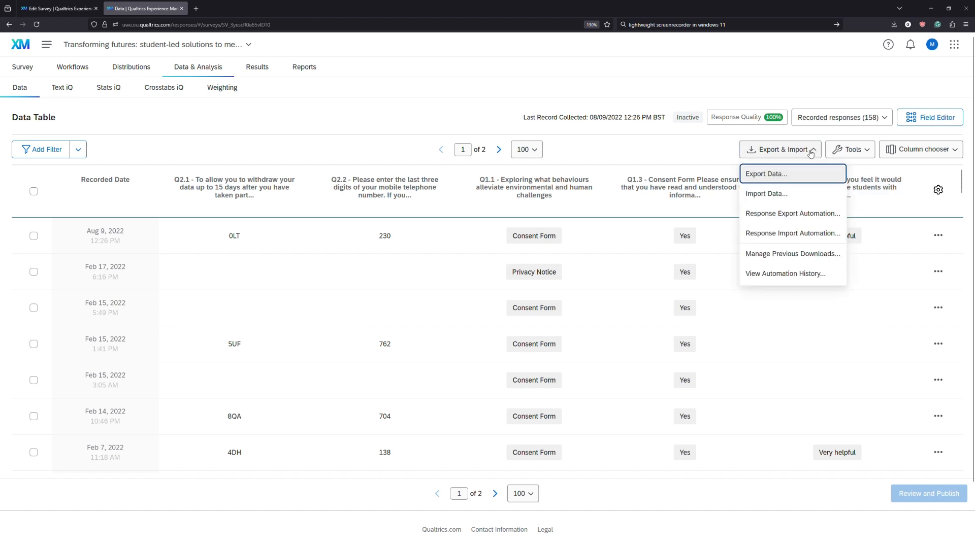
left_click(800, 181)
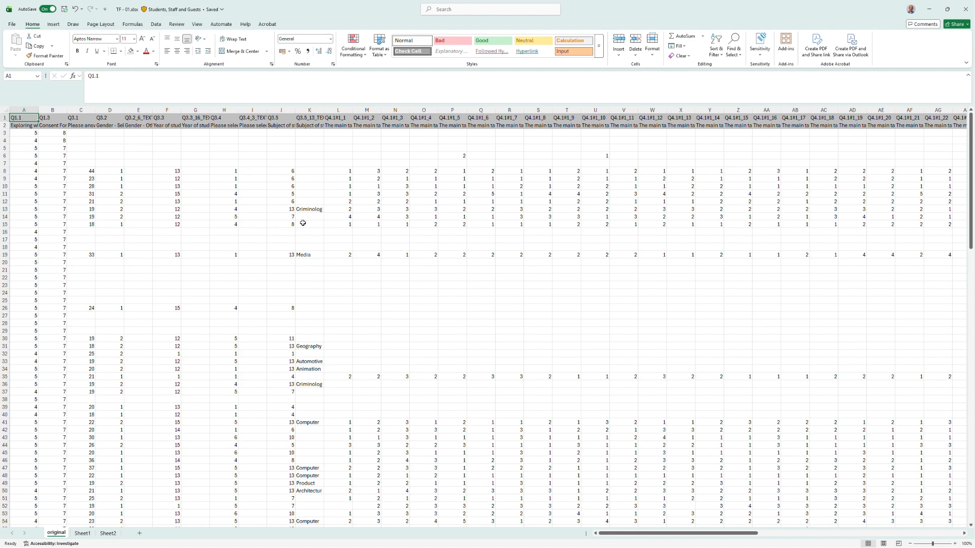
Scroll across the exported sheet to locate the Q5.3 open-ended question column.
left_click(352, 213)
left_click_drag(657, 533, 858, 534)
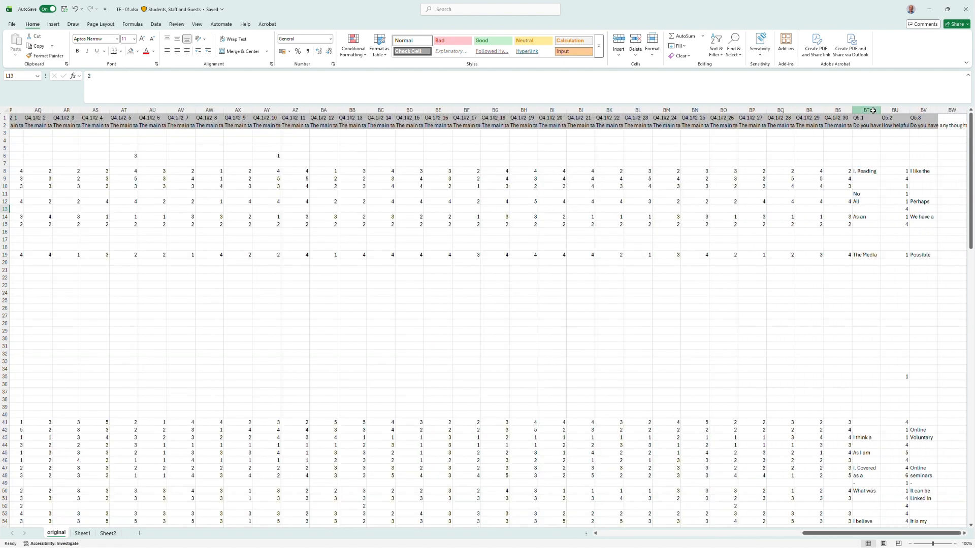
left_click(873, 110)
left_click(924, 110)
left_click(873, 110)
left_click(924, 110)
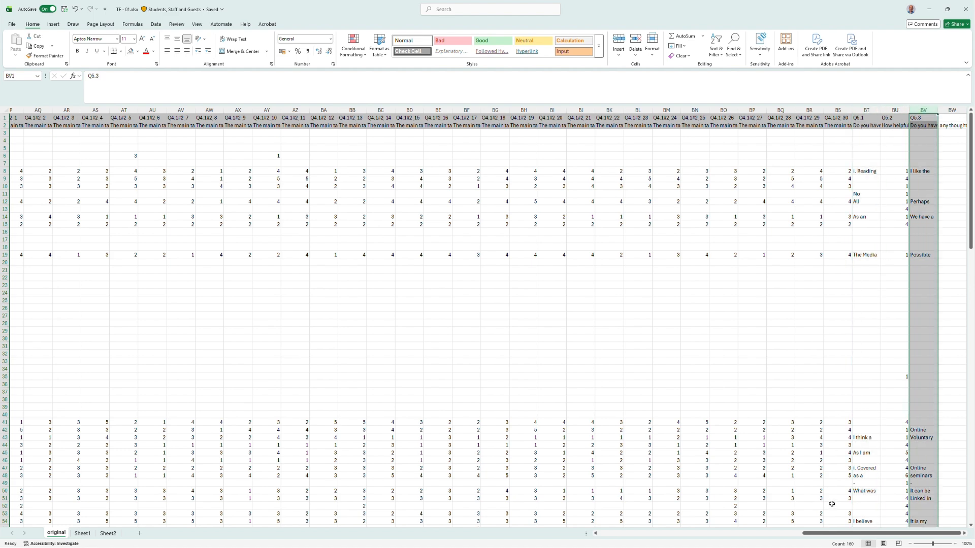
left_click_drag(832, 534, 629, 535)
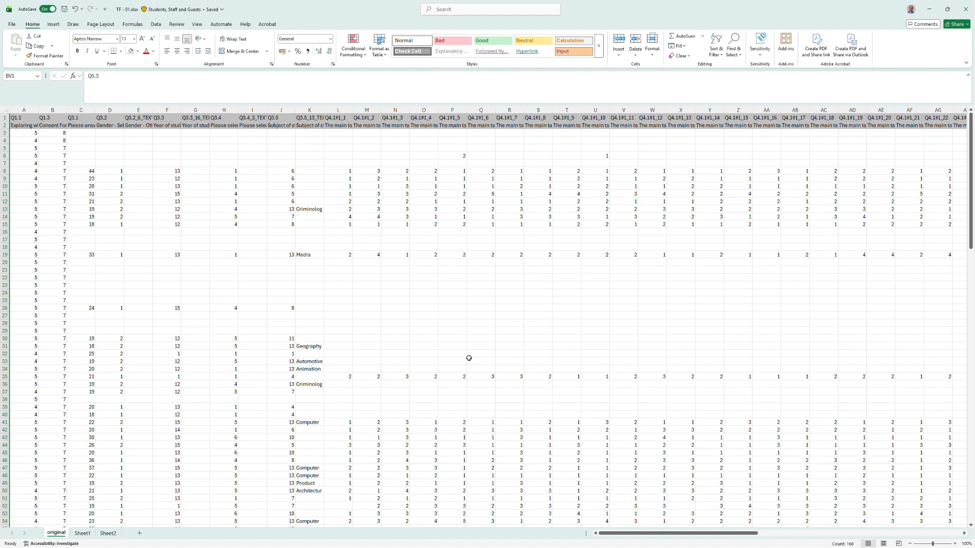
Insert a new empty column before the first column of the original sheet.
left_click(22, 108)
right_click(23, 108)
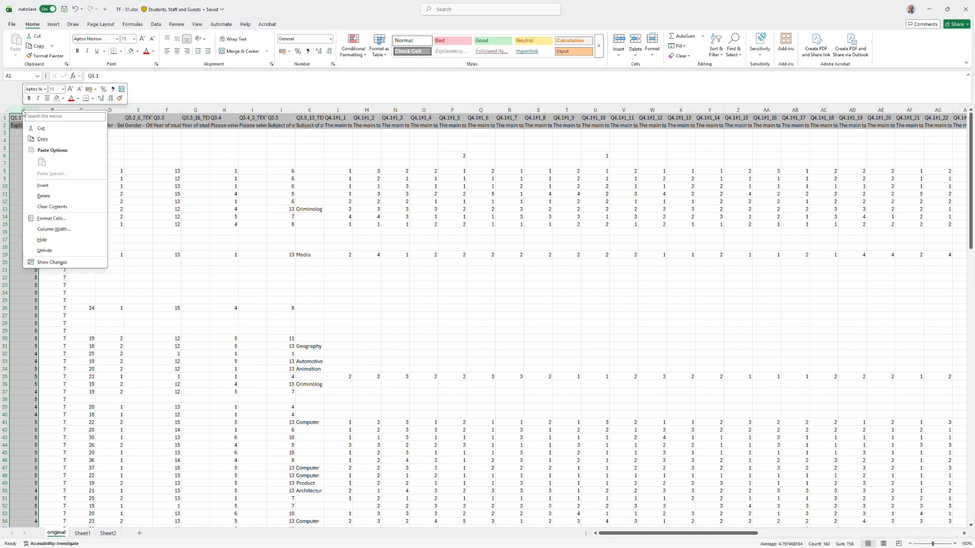
left_click(43, 185)
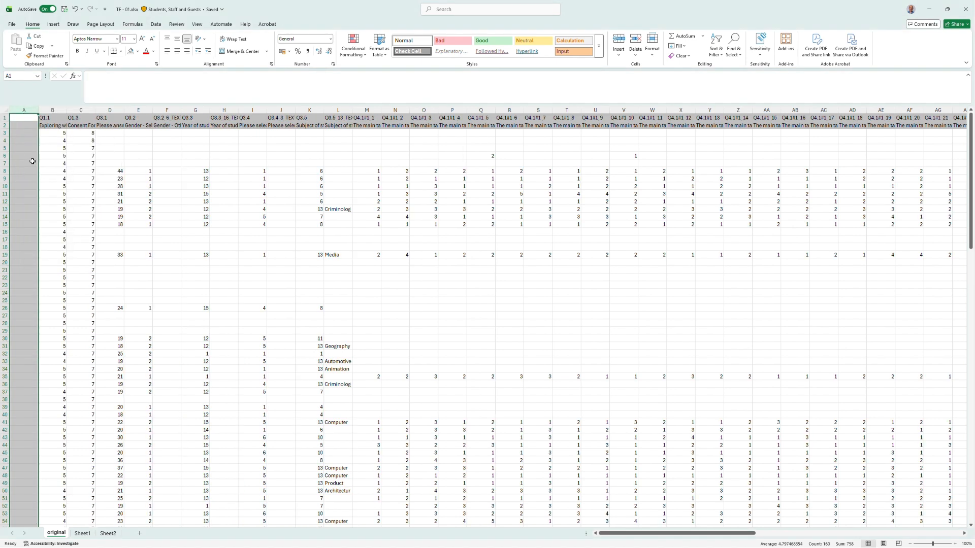
Head the new column Key in A2 and number the responses sequentially from 1 down to 158.
left_click(26, 127)
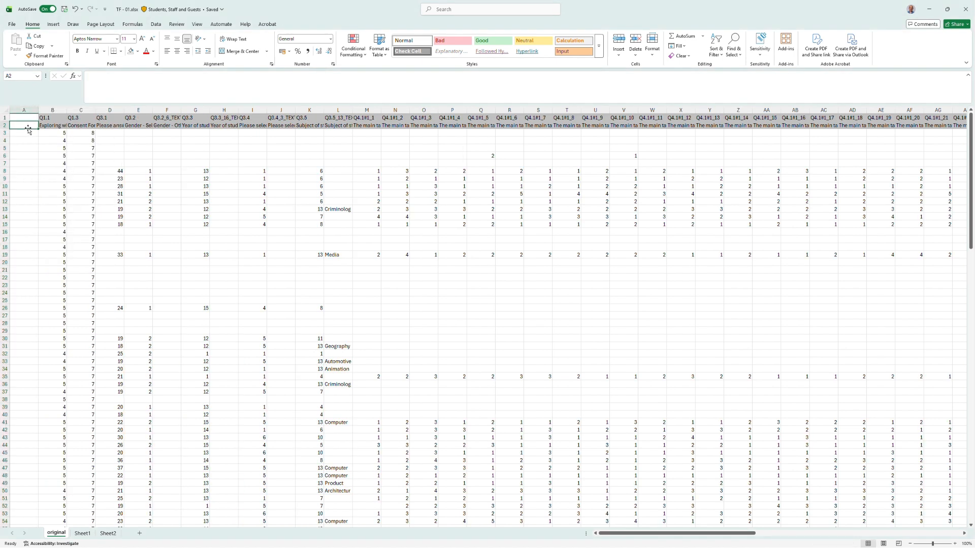
type("Key")
key("Return")
type("1")
key("Return")
type("2")
key("Return")
left_click(28, 135)
left_click_drag(29, 135, 27, 480)
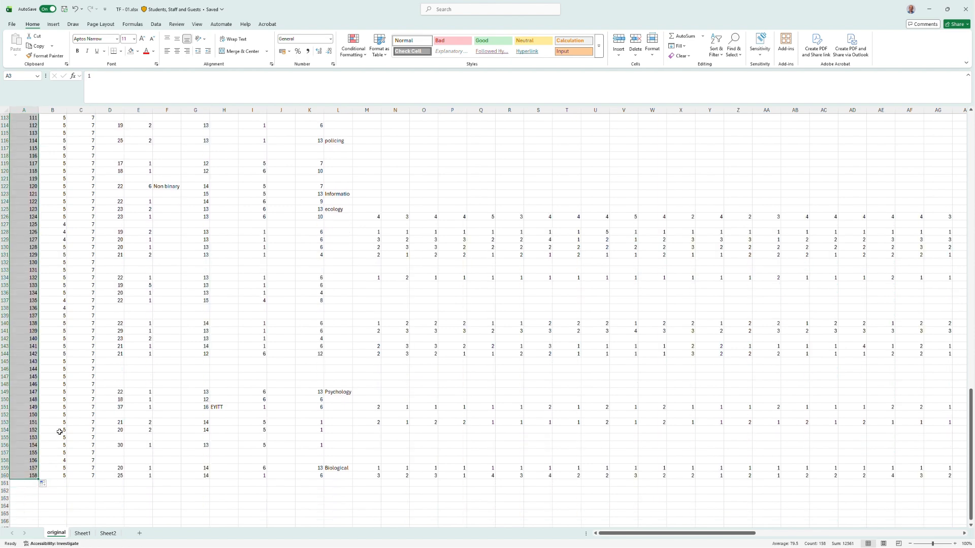
Copy the entire original sheet and paste it into Sheet1 starting at A1.
scroll(135, 309, "up", 20)
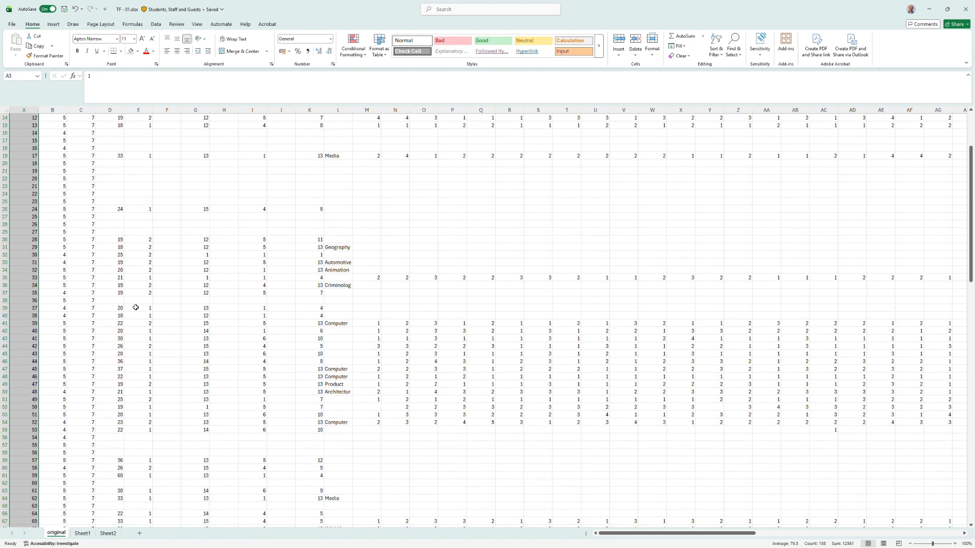
scroll(135, 308, "up", 4)
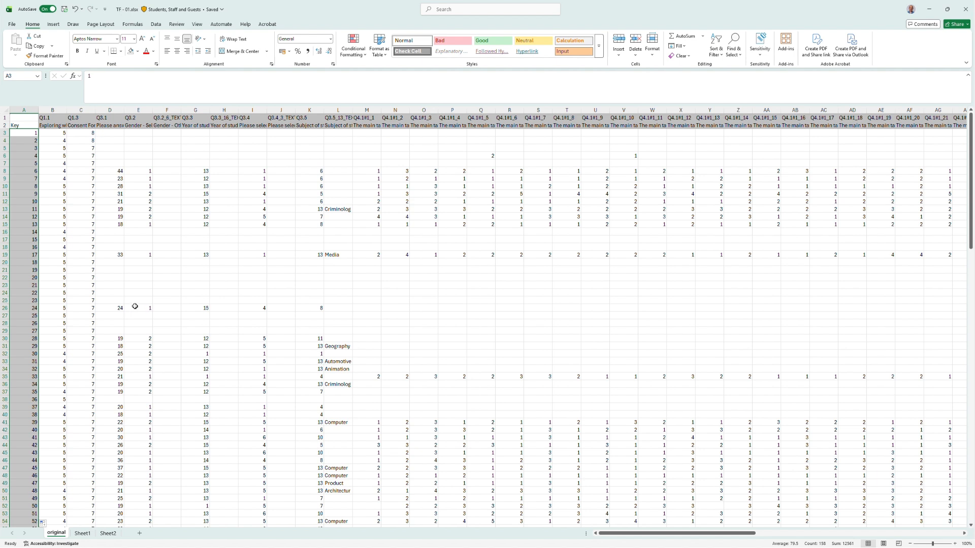
left_click(5, 110)
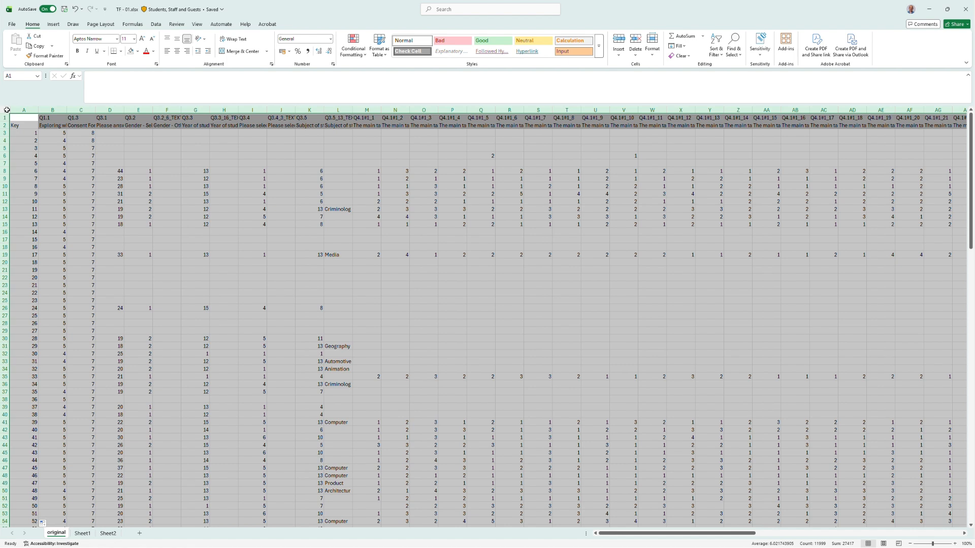
key("ctrl+c")
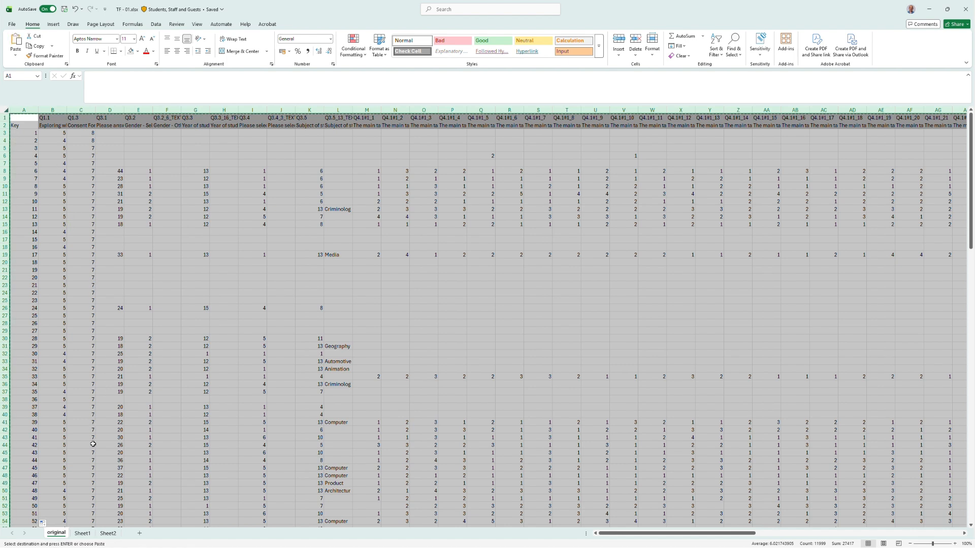
left_click(81, 534)
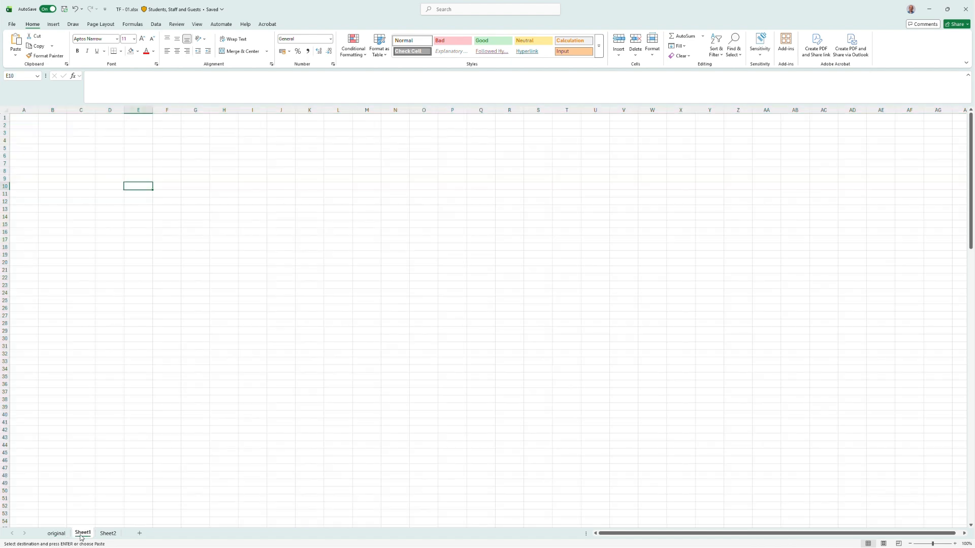
left_click(20, 117)
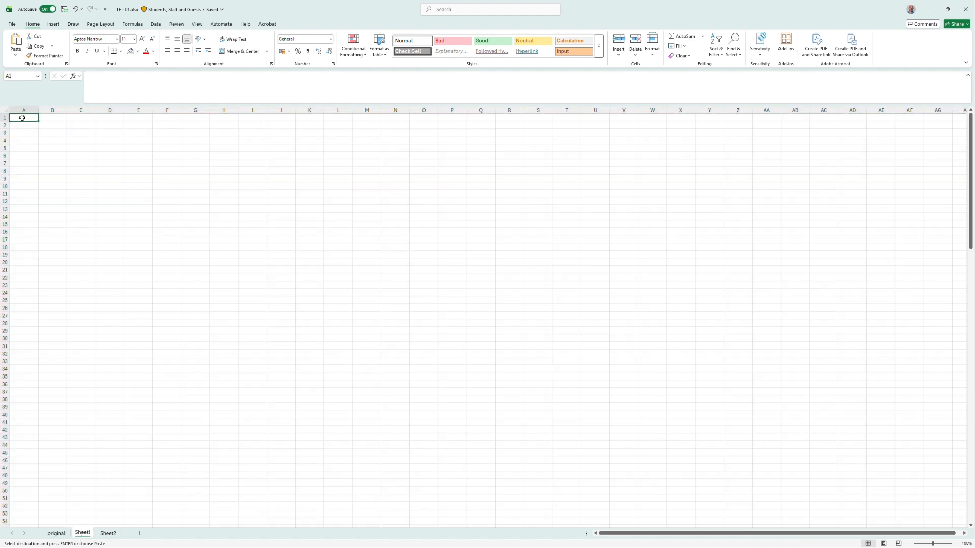
key("ctrl+v")
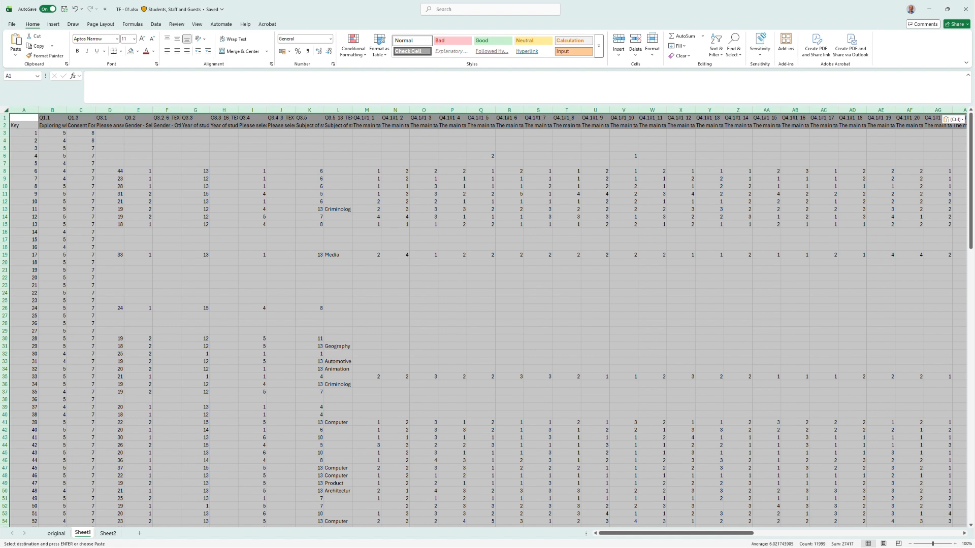
Delete every column between Key and Q5.3 in Sheet1.
left_click(56, 533)
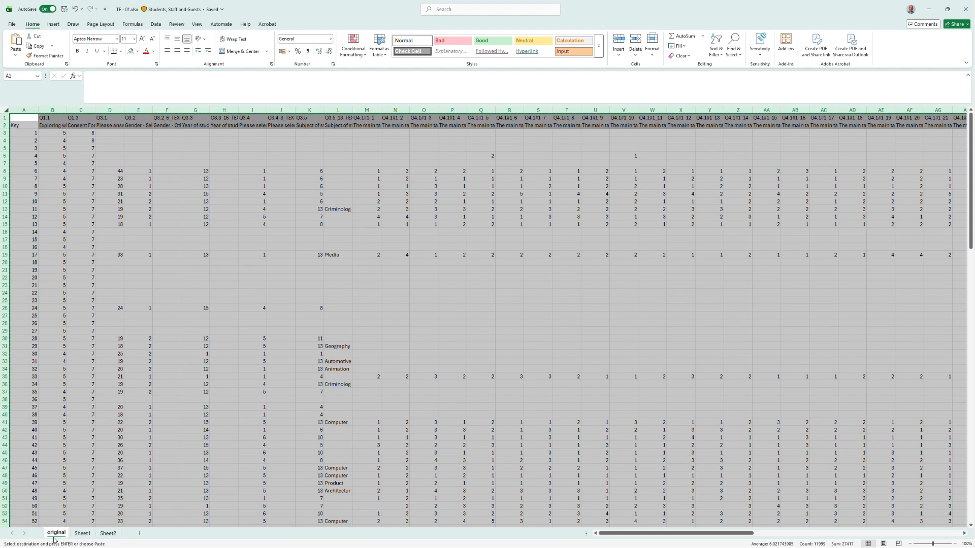
left_click(76, 536)
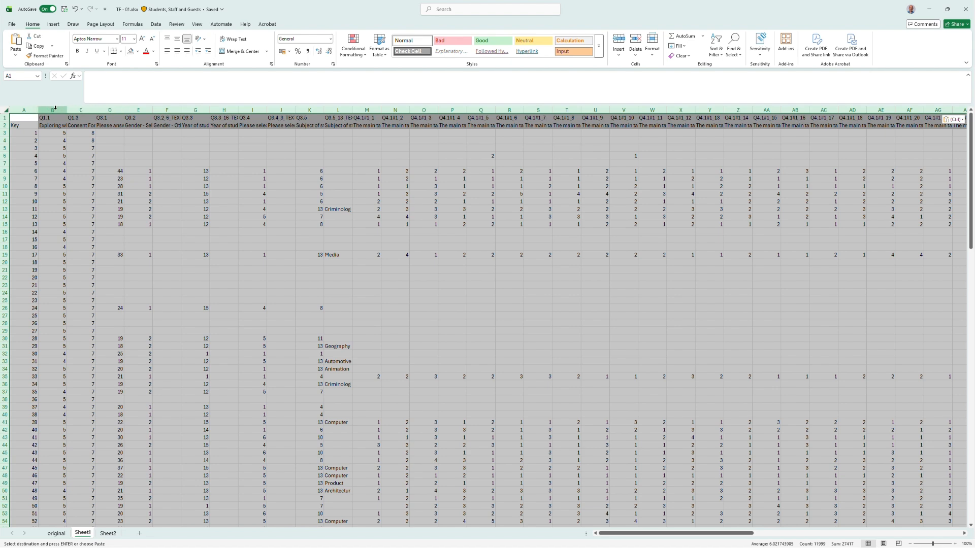
left_click_drag(53, 110, 912, 139)
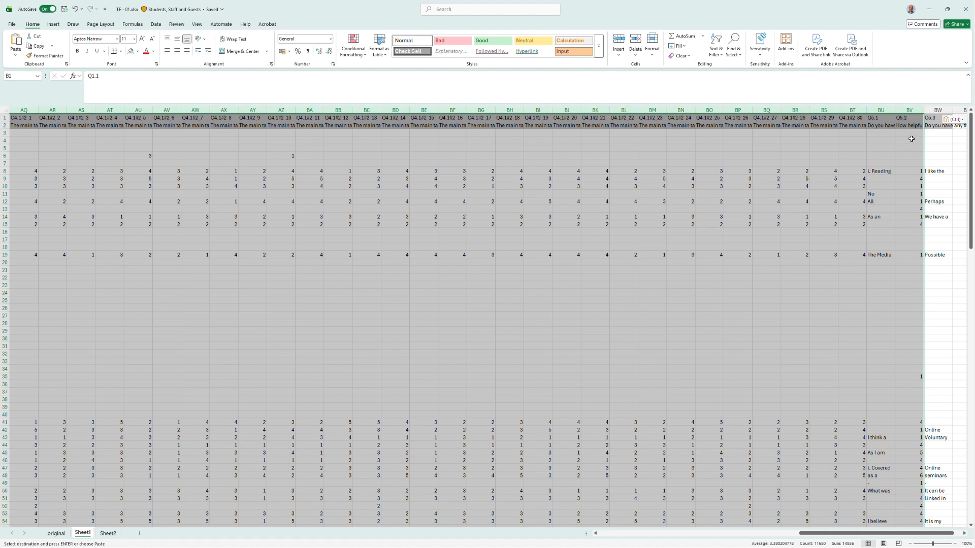
right_click(907, 110)
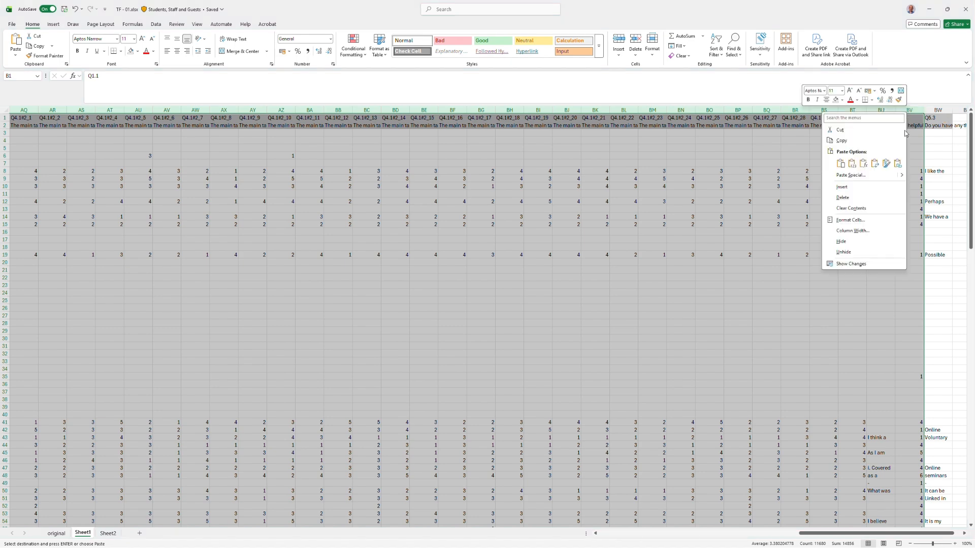
left_click(862, 202)
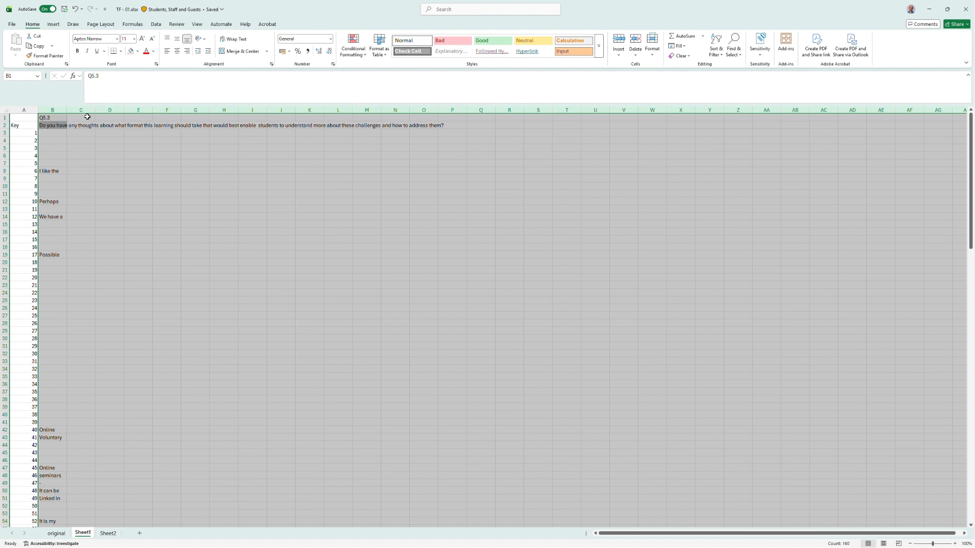
Insert an empty column between the Key and Q5.3 columns.
left_click_drag(54, 133, 46, 186)
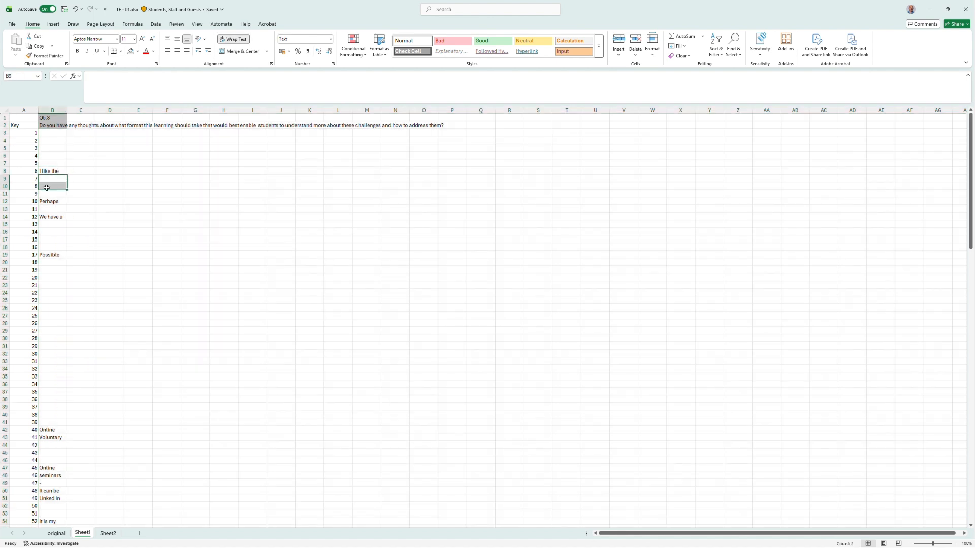
left_click_drag(47, 226, 48, 247)
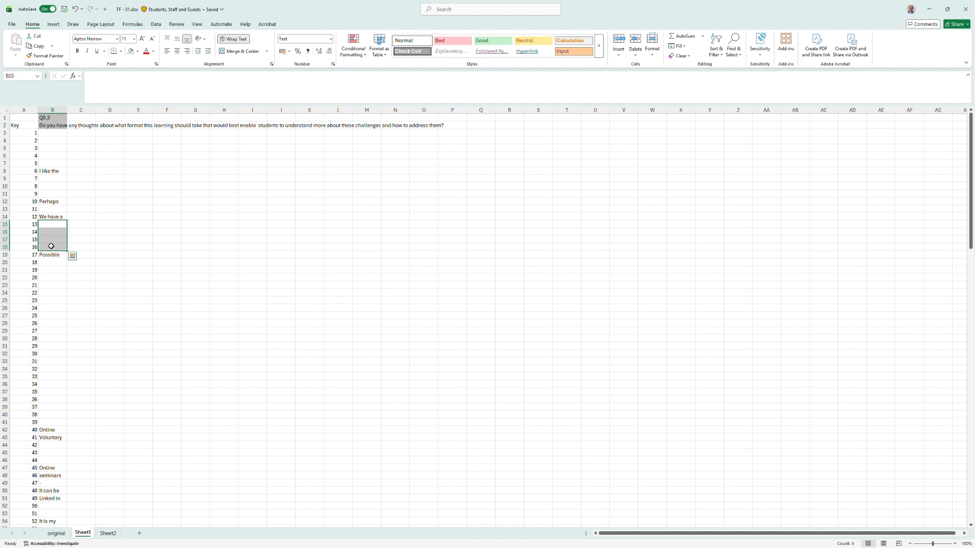
left_click(51, 109)
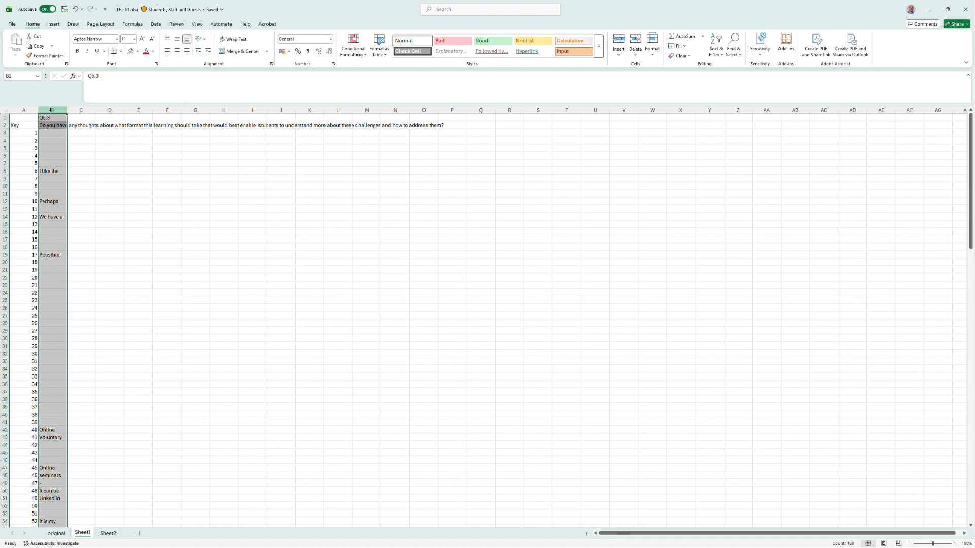
right_click(51, 110)
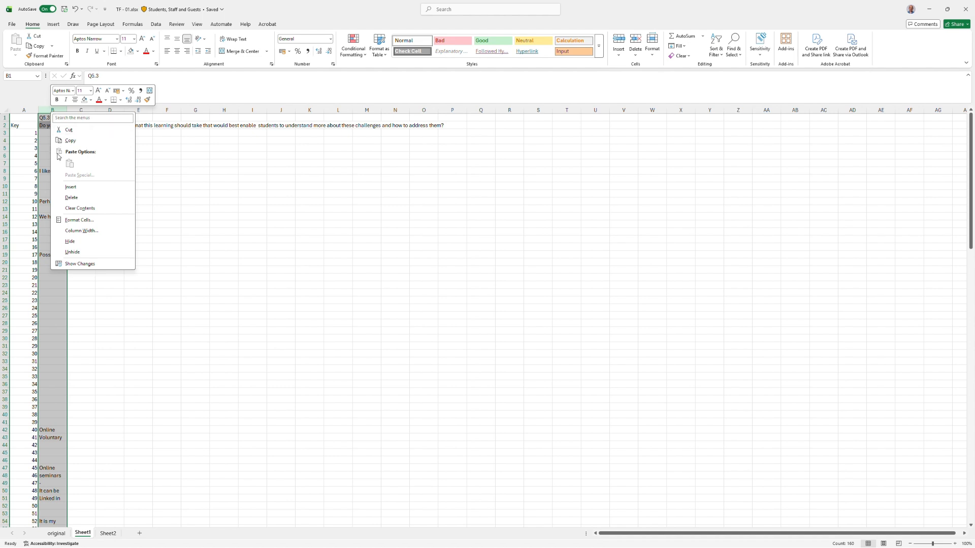
key("Escape")
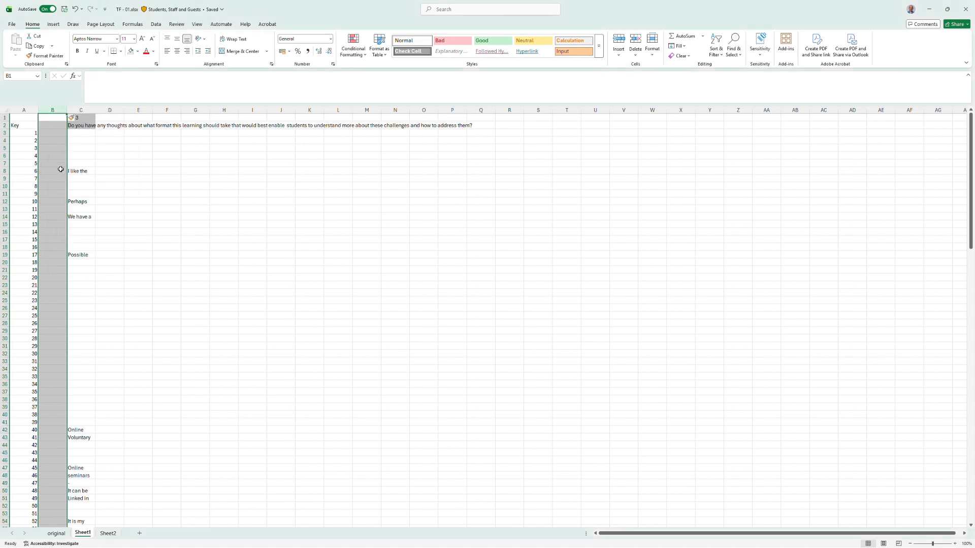
Label the new column Len in B2.
left_click(51, 125)
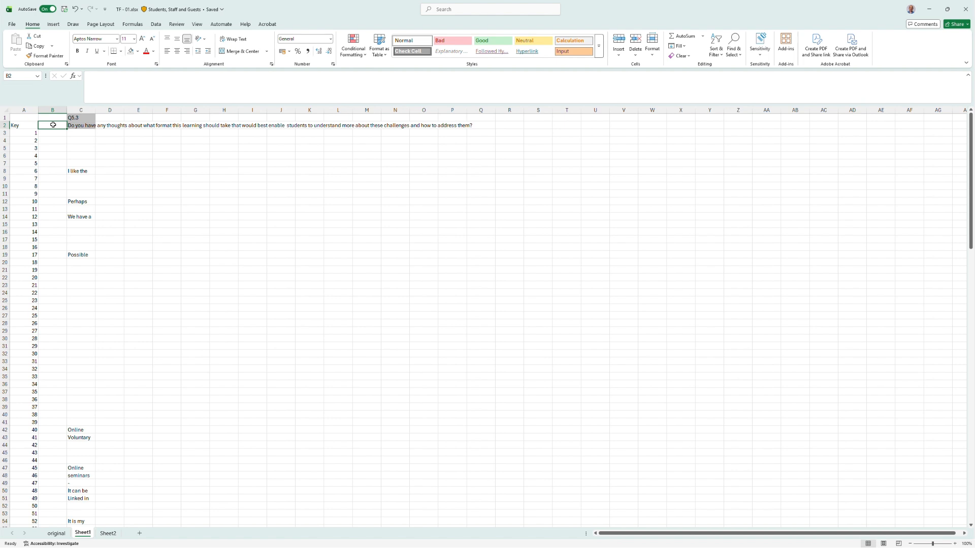
type("Len")
key("Return")
Enter the formula =len(C3) in B3 to count the characters of the first response.
left_click(125, 90)
type("=len(")
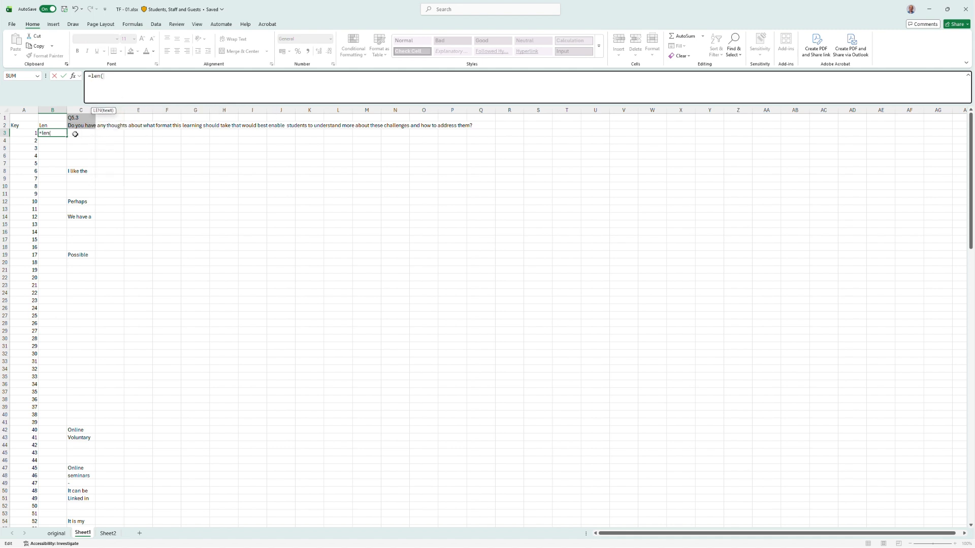
left_click(74, 134)
type(")")
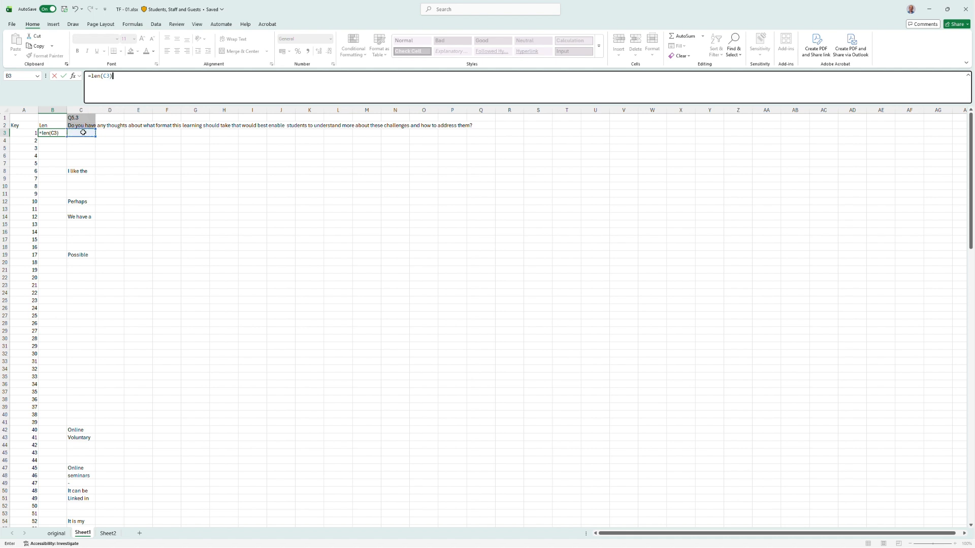
key("Return")
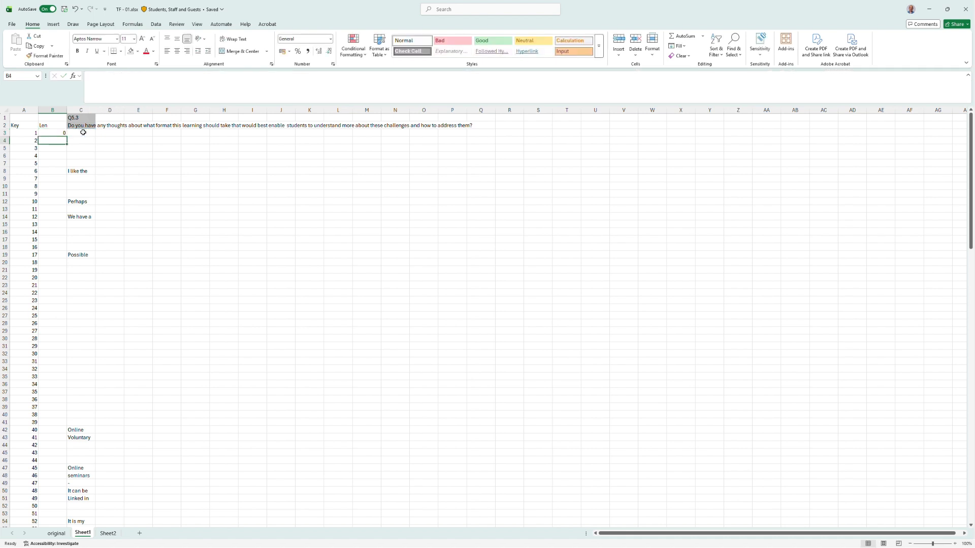
Fill the LEN formula down column B to the last response row.
left_click(82, 132)
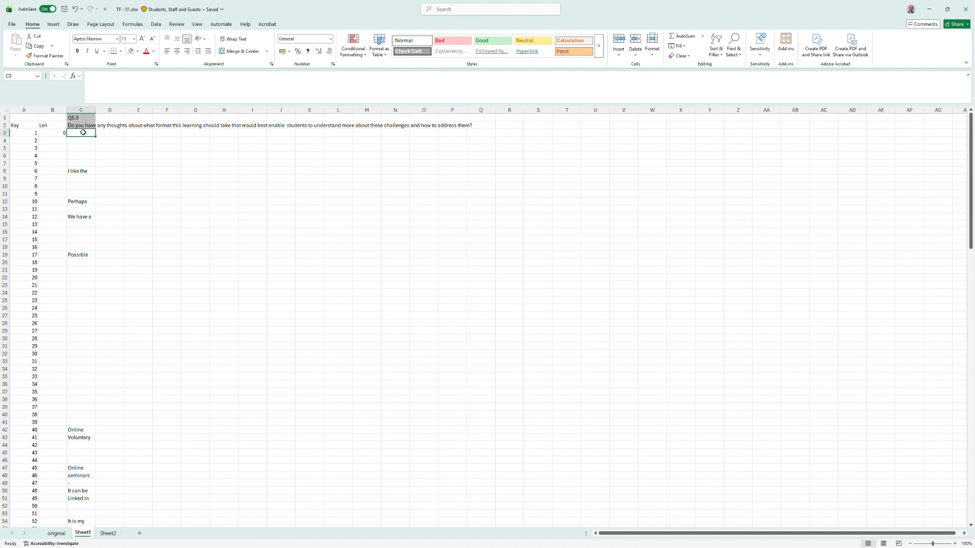
left_click(56, 133)
left_click_drag(66, 138, 54, 258)
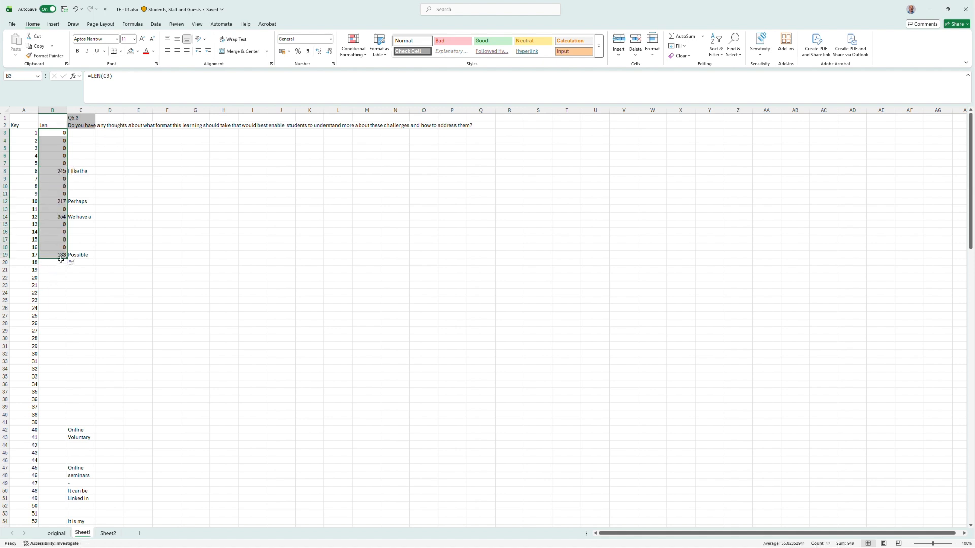
mouse_move(66, 258)
left_mouse_down()
mouse_move(56, 546)
mouse_move(60, 492)
left_mouse_up()
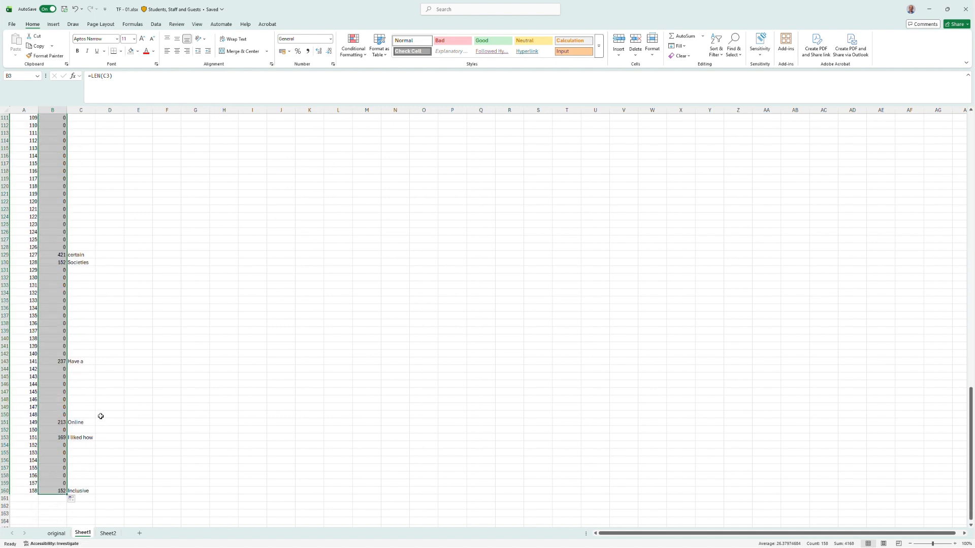
scroll(118, 381, "up", 11)
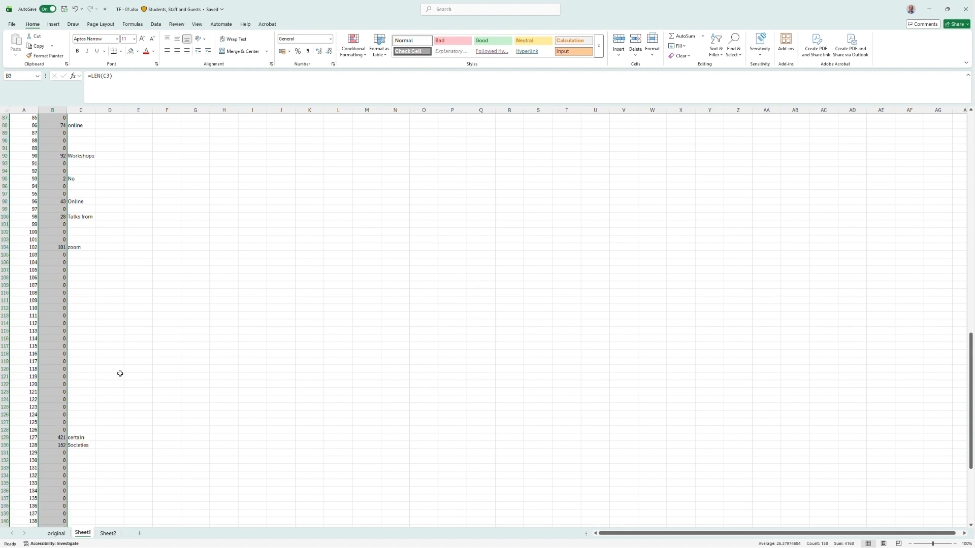
scroll(123, 373, "up", 20)
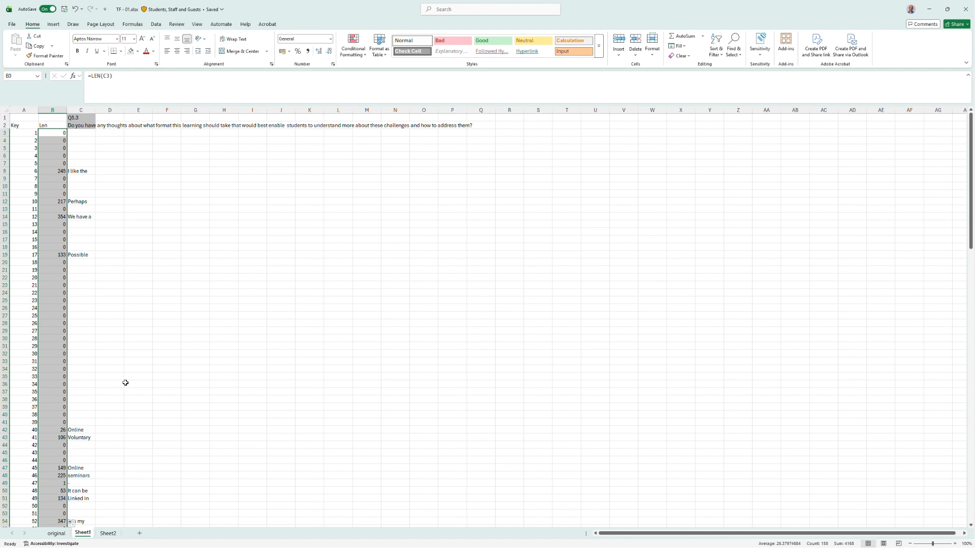
Delete the top row holding the Q5.3 label so the Key/Len headers become row 1.
left_click(4, 117)
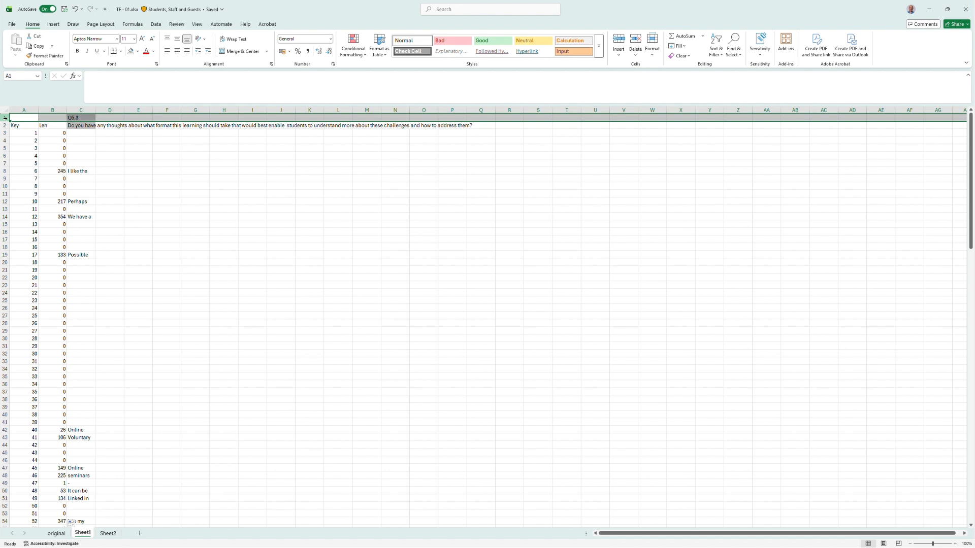
right_click(5, 117)
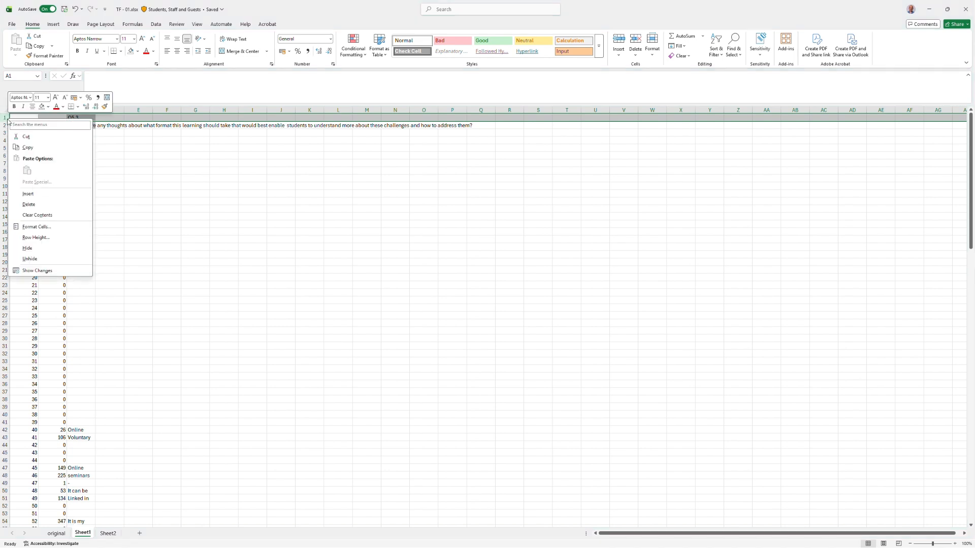
left_click(36, 204)
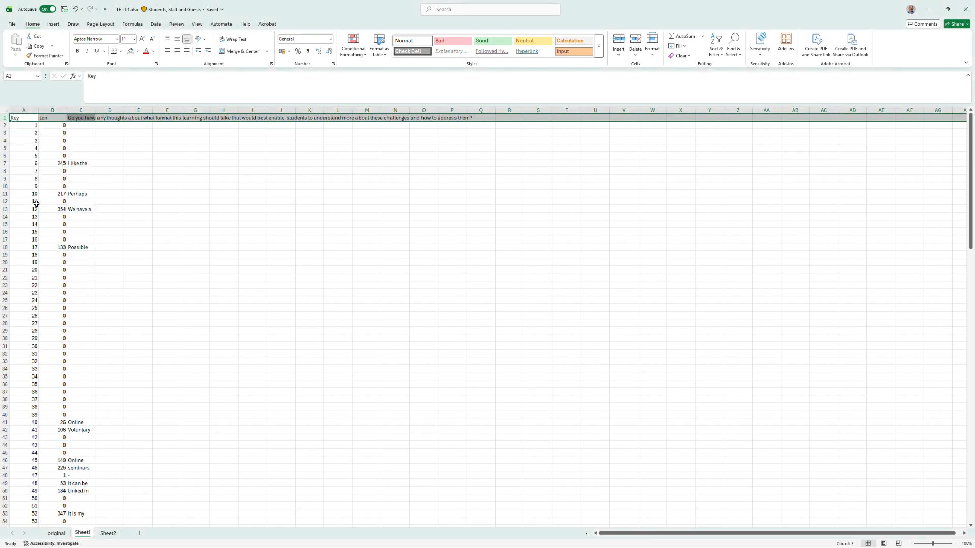
Sort the whole sheet by Len, smallest to largest, treating the first row as headers.
left_click(280, 224)
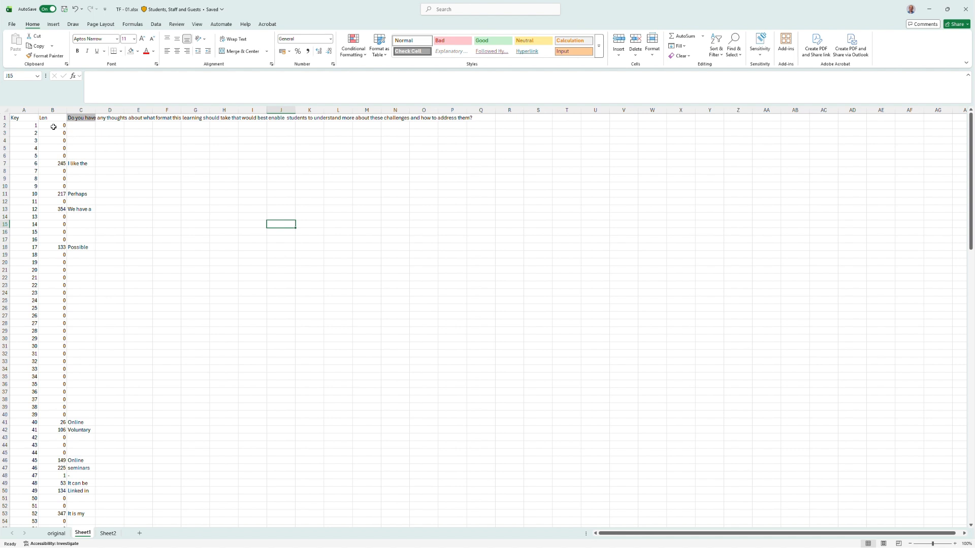
left_click(9, 110)
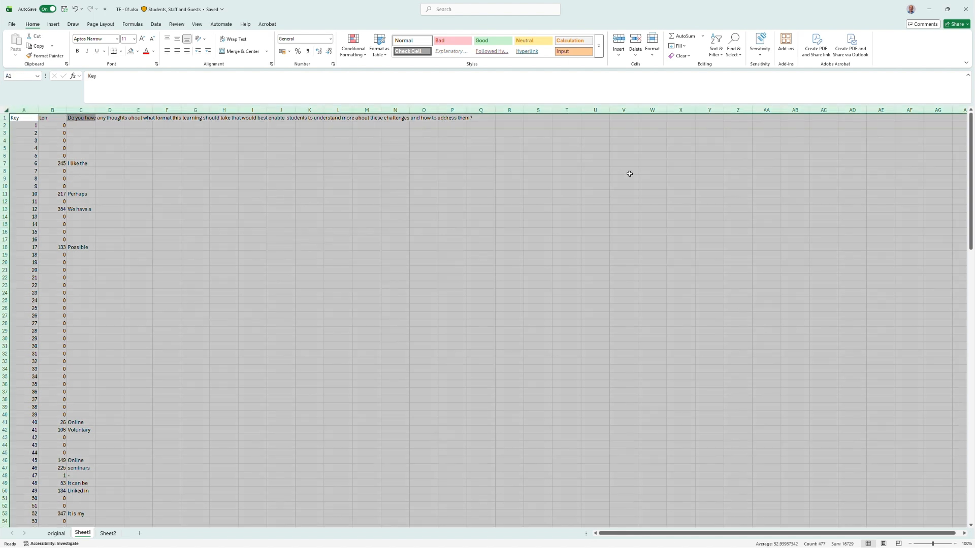
left_click(713, 56)
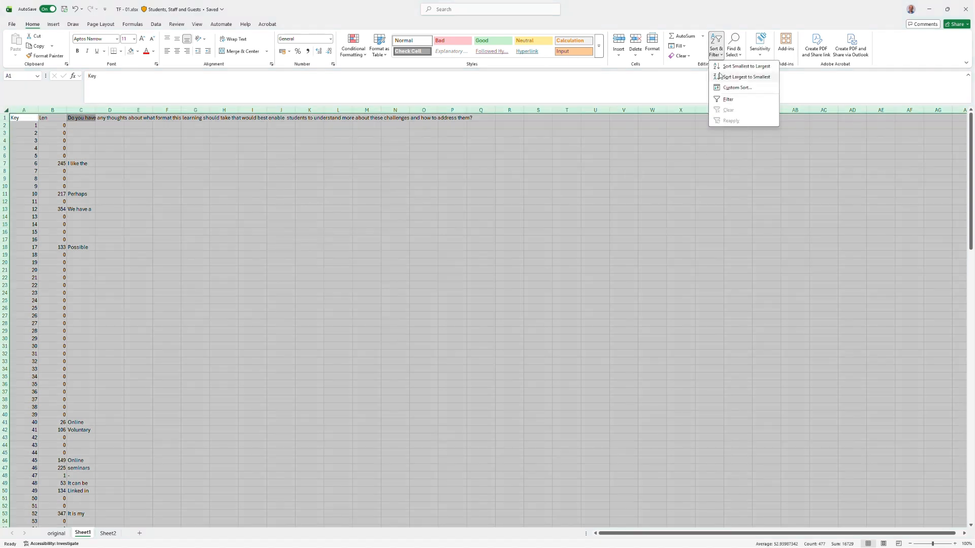
left_click(726, 88)
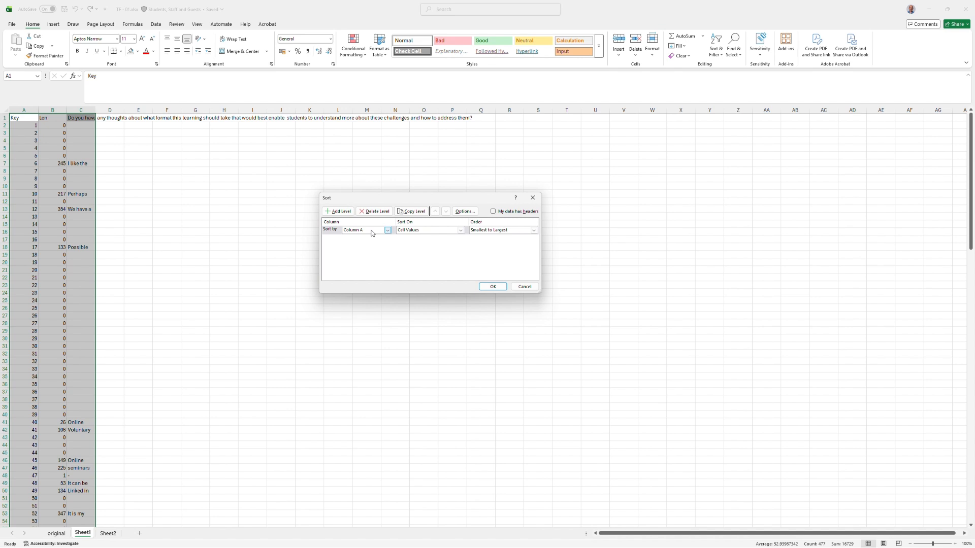
left_click(493, 211)
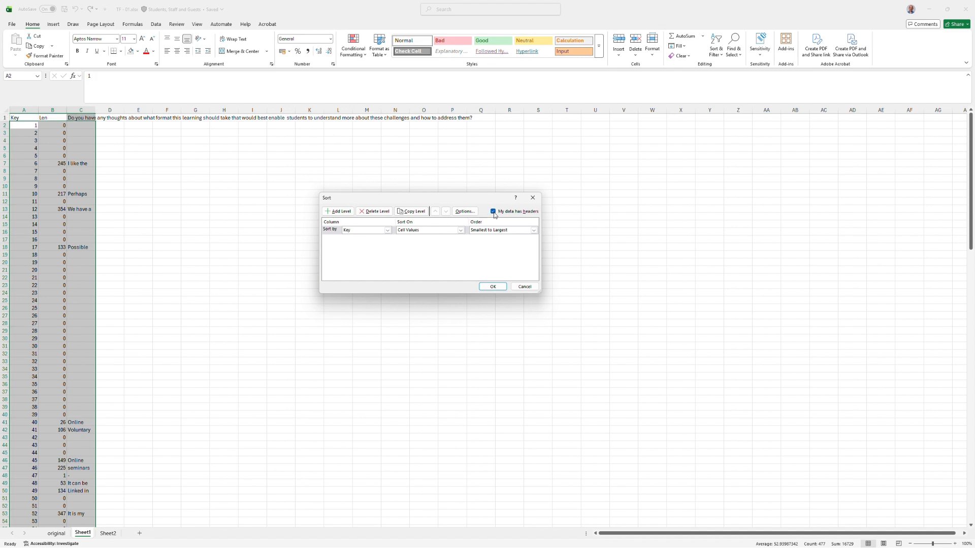
left_click(356, 230)
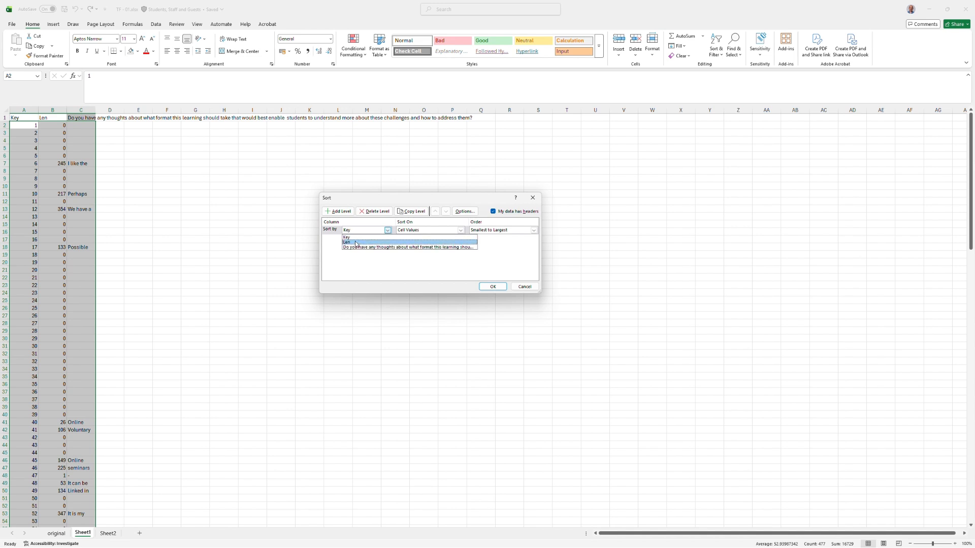
left_click(357, 243)
left_click(489, 287)
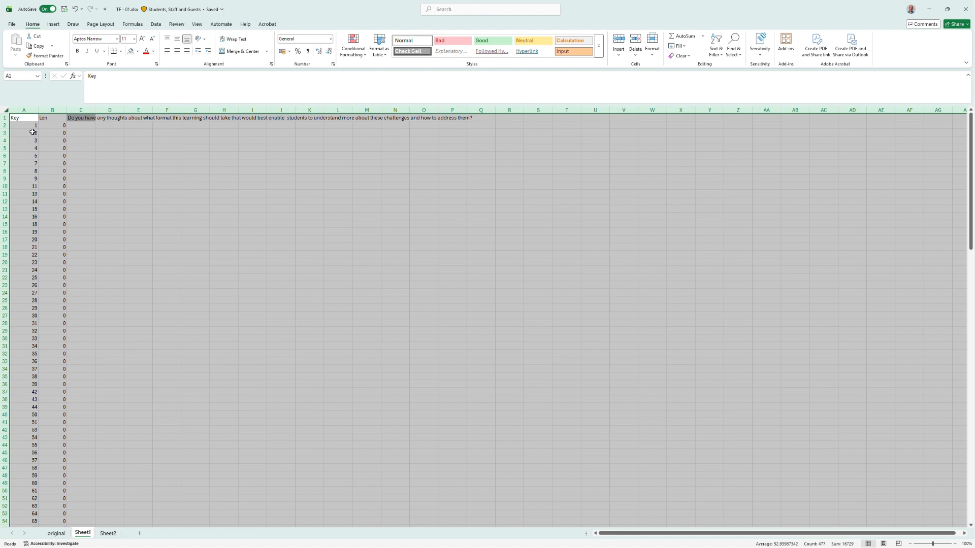
Delete all rows whose response length is 0, 1 or 2 characters.
left_click_drag(7, 125, 60, 468)
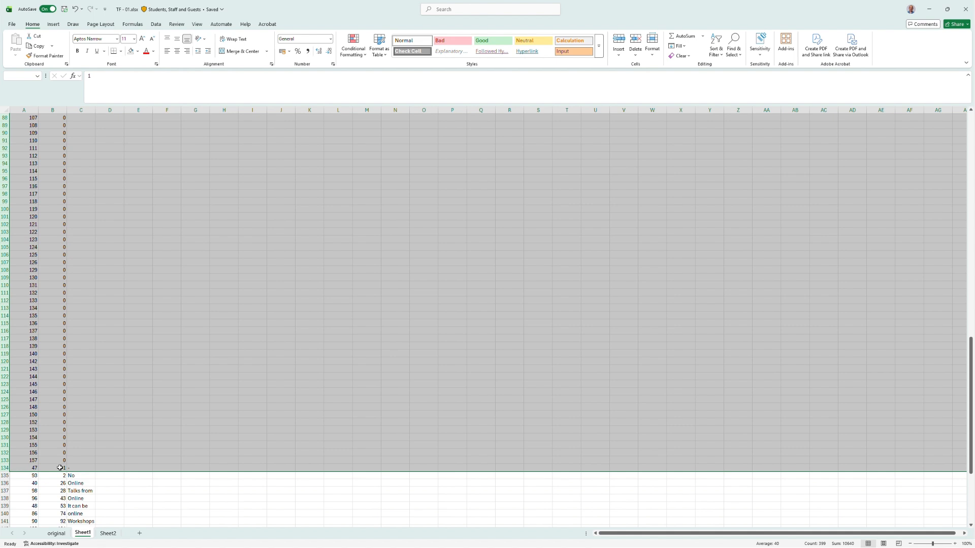
left_click_drag(59, 467, 59, 474)
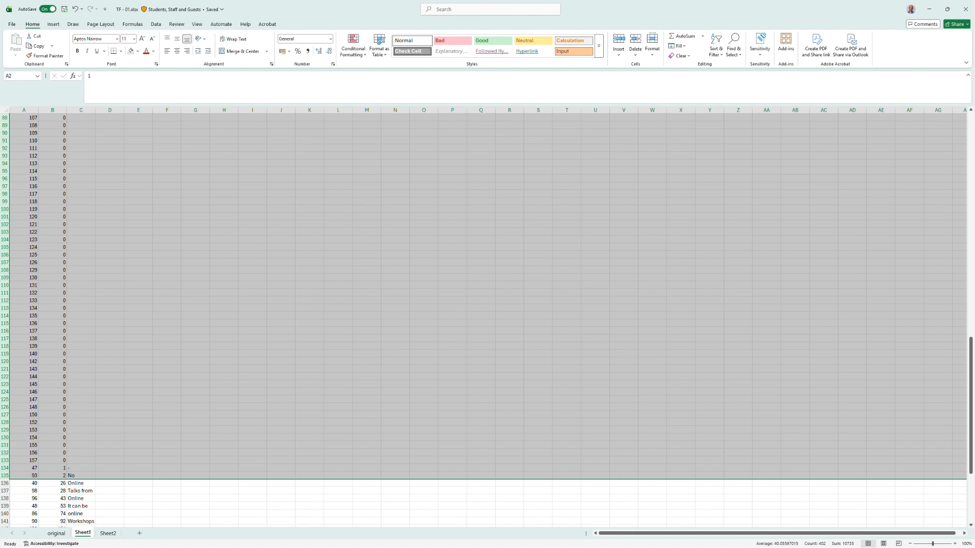
right_click(3, 467)
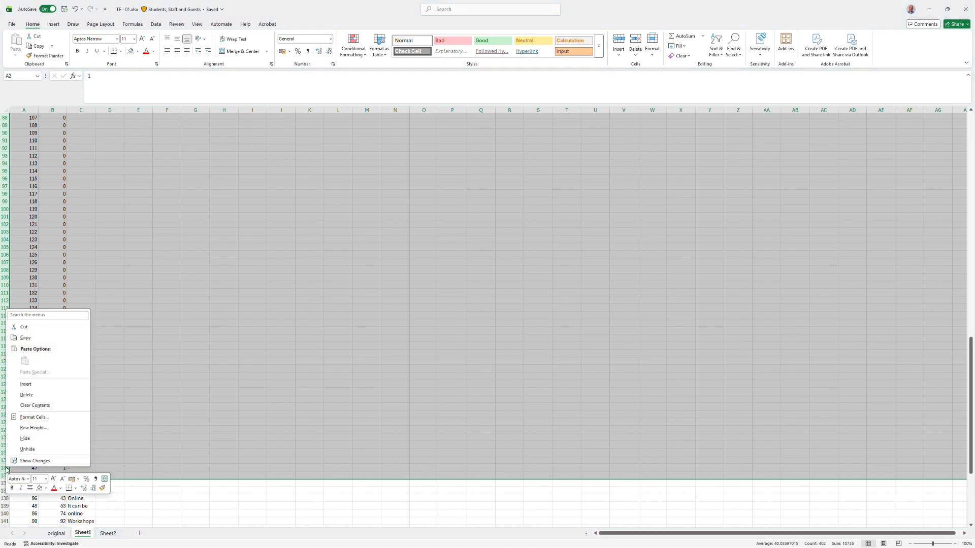
left_click(29, 399)
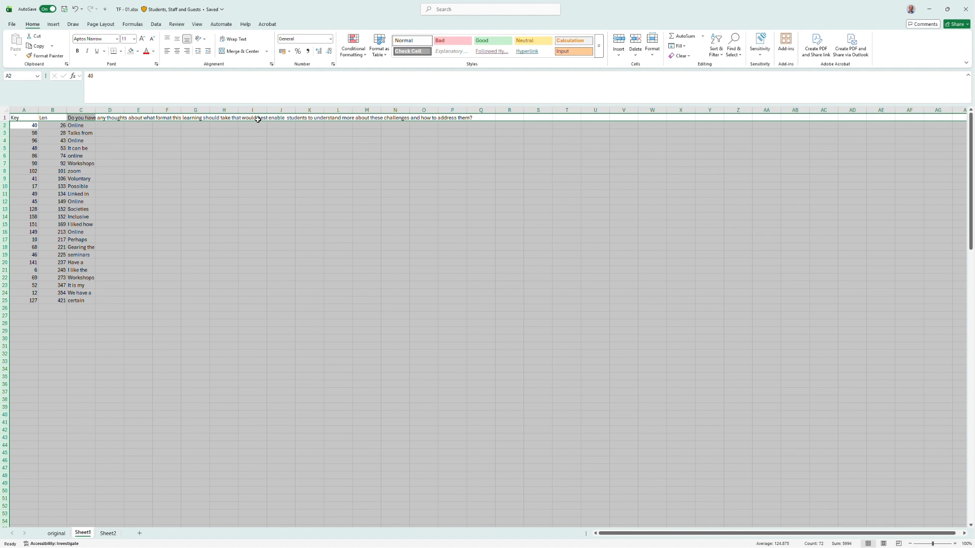
Re-sort the remaining responses by Key, smallest to largest, with headers.
left_click(133, 199)
left_click_drag(27, 125, 20, 298)
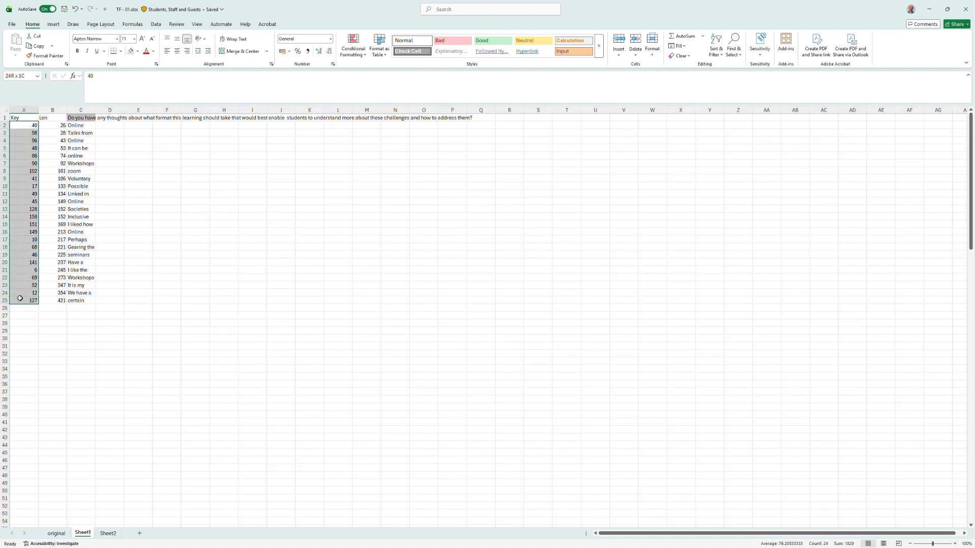
left_click_drag(57, 125, 53, 299)
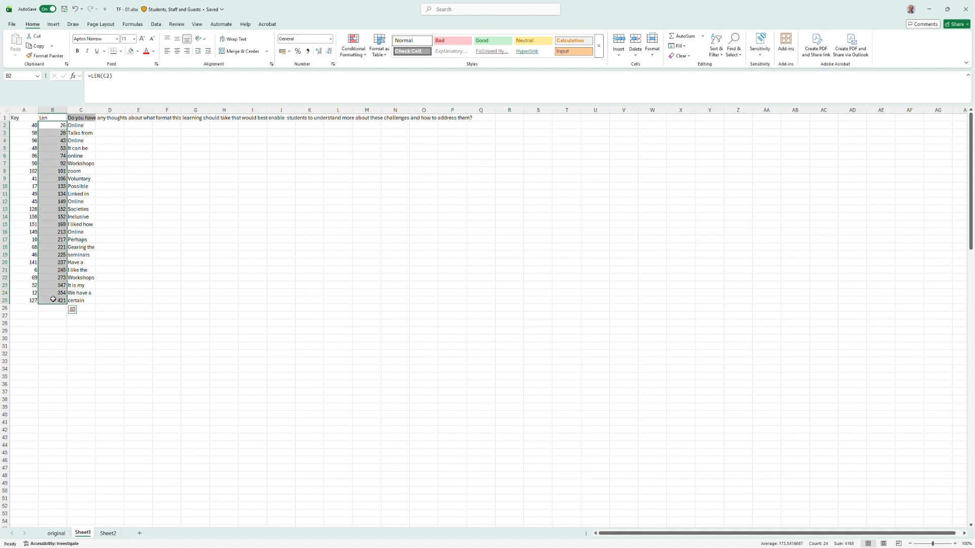
left_click(4, 109)
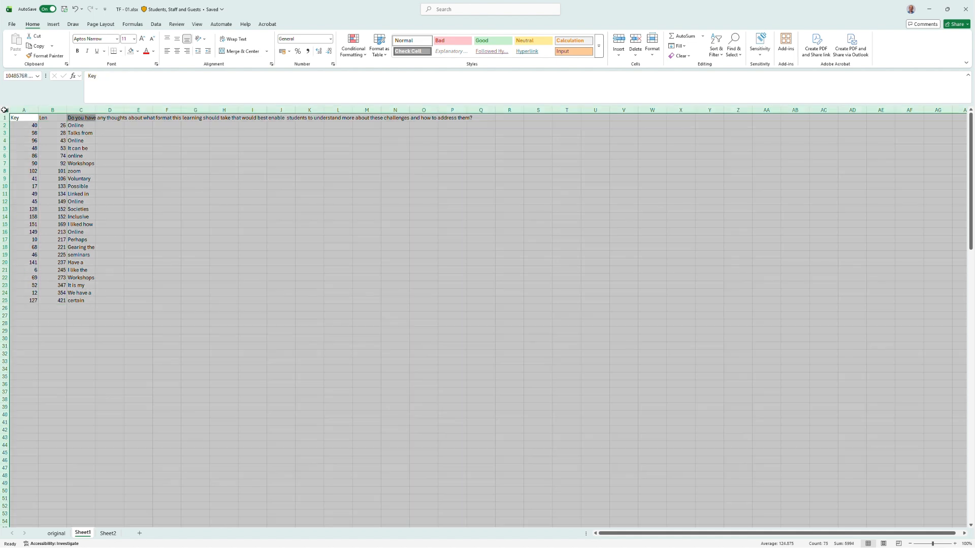
left_click(713, 51)
left_click(726, 89)
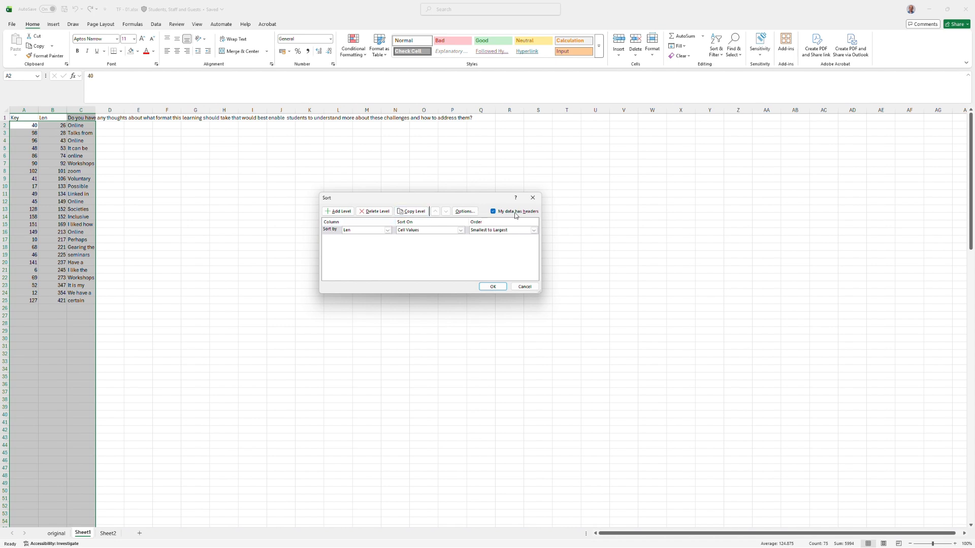
left_click(378, 227)
left_click(373, 240)
left_click(492, 287)
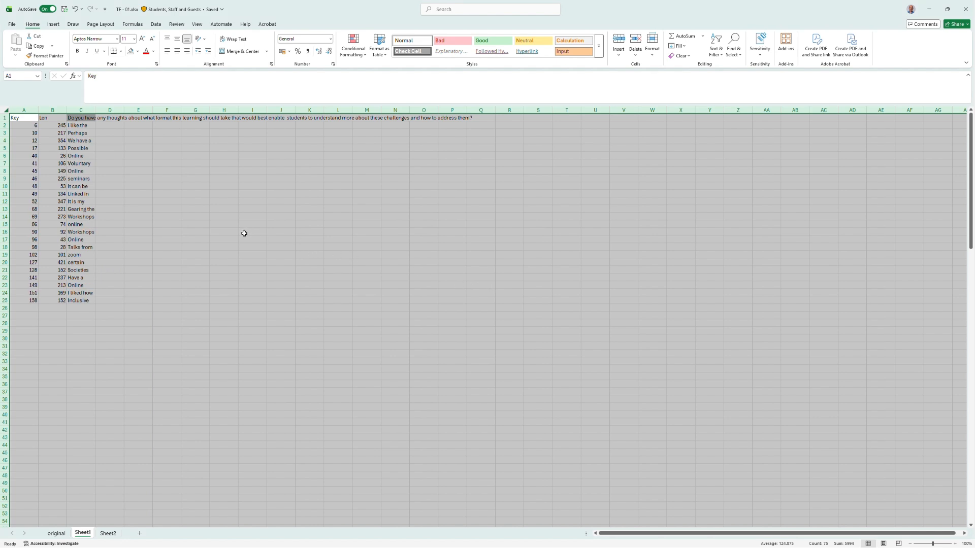
Insert an empty column between the Key and Len columns.
left_click(50, 109)
right_click(50, 110)
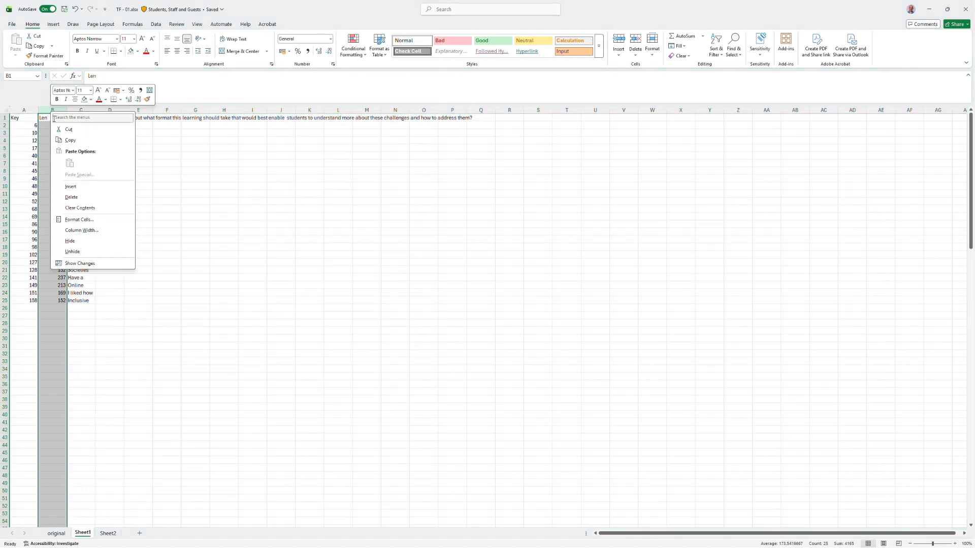
left_click(78, 187)
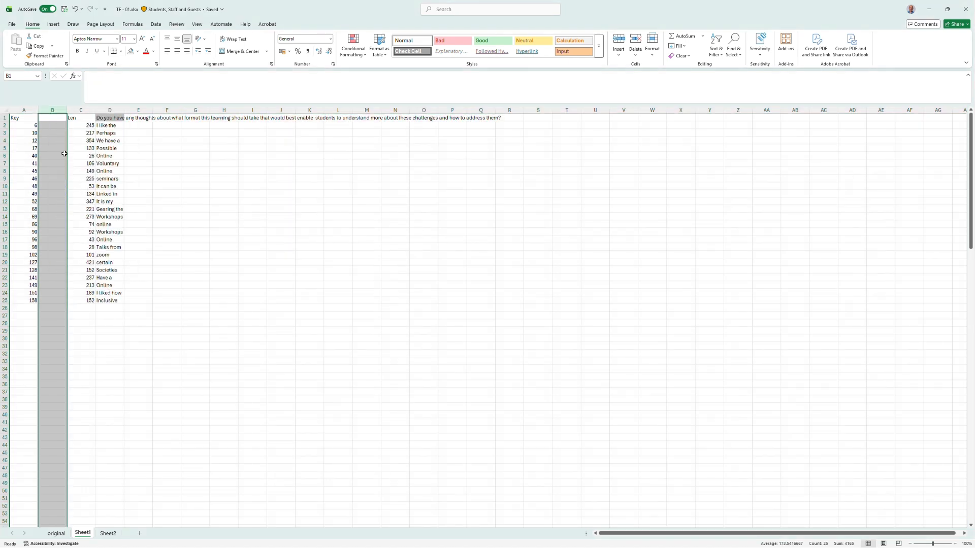
Label the new column Key2 and number the responses 1 to 24 down the column.
left_click(51, 118)
type("Key2")
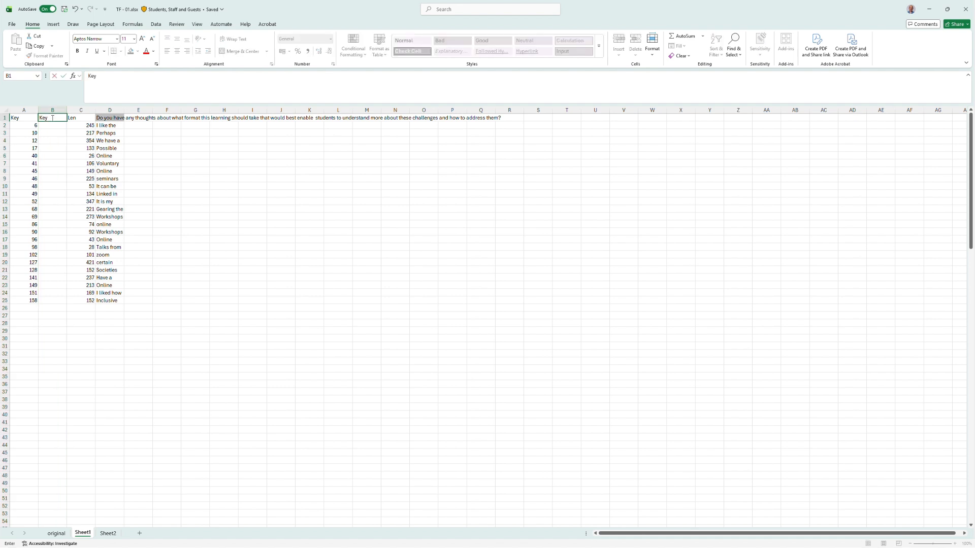
key("Return")
type("1")
key("Return")
type("2")
key("Return")
left_click_drag(46, 126, 66, 306)
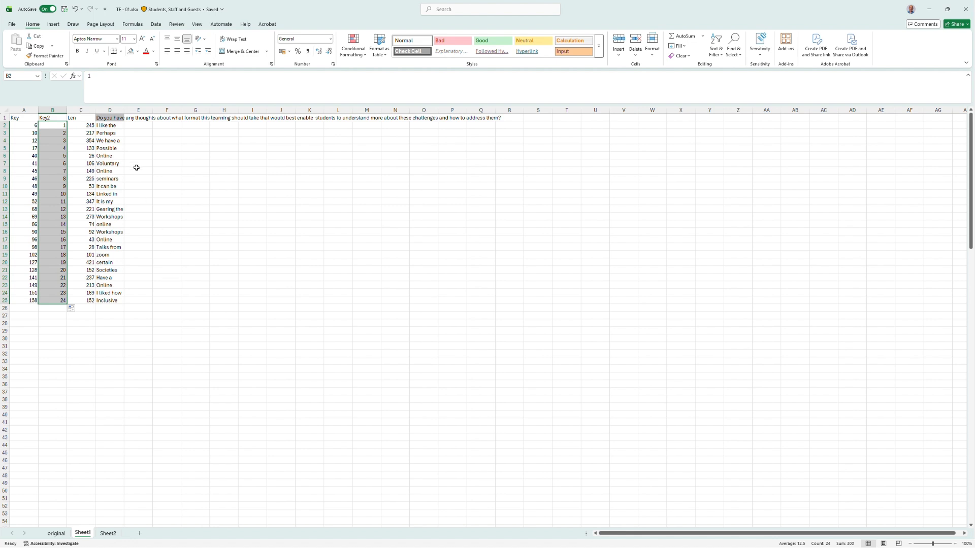
Set the width of the response column D to 75.
left_click(117, 127)
key("Down")
key("Down")
key("Down")
key("Down")
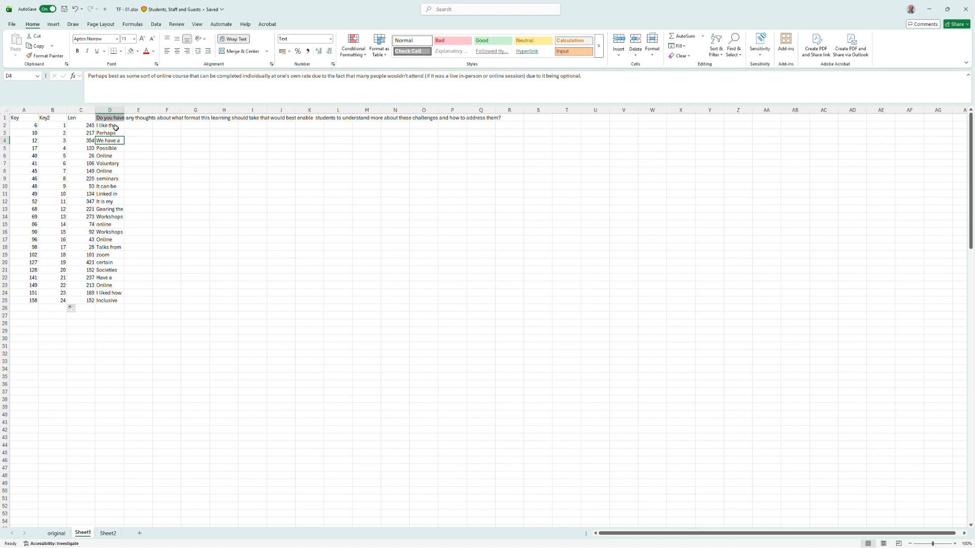
left_click(117, 110)
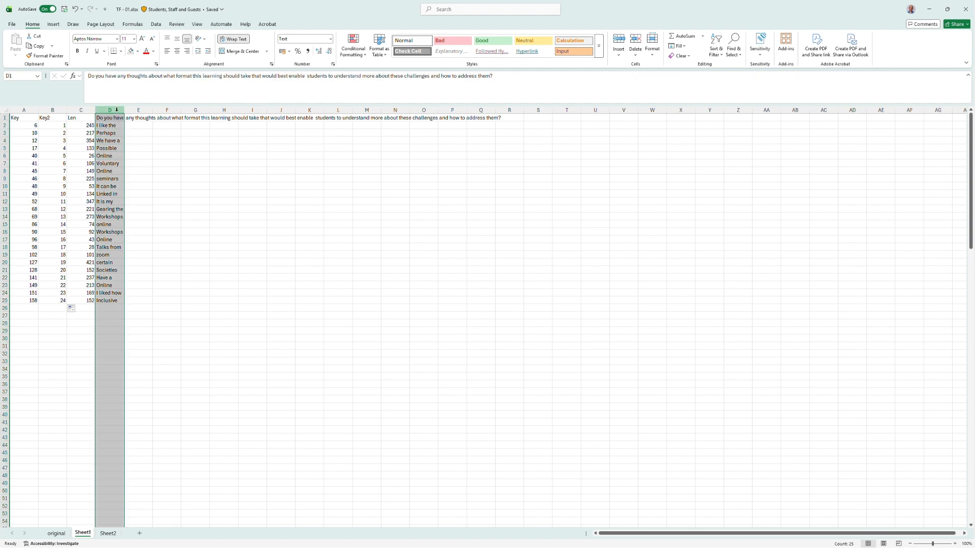
right_click(118, 111)
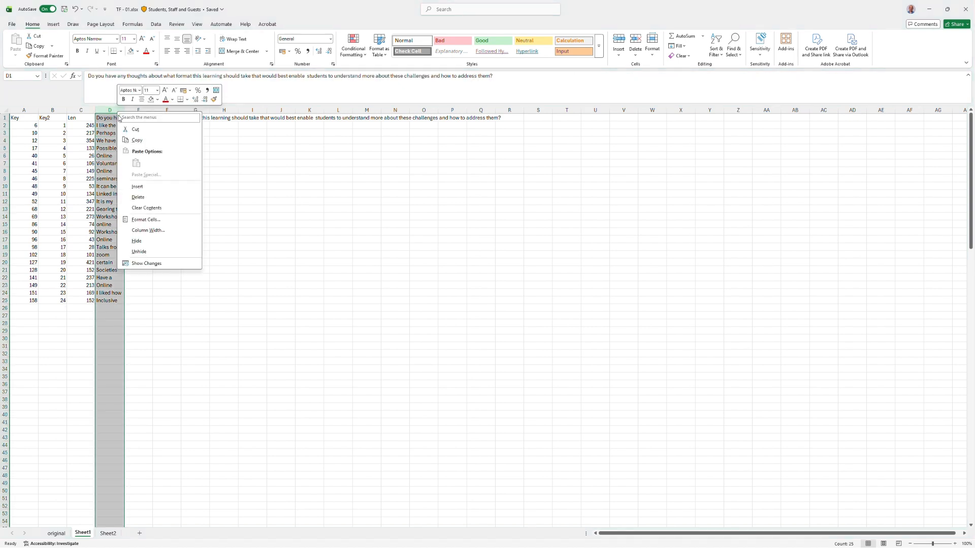
left_click(148, 231)
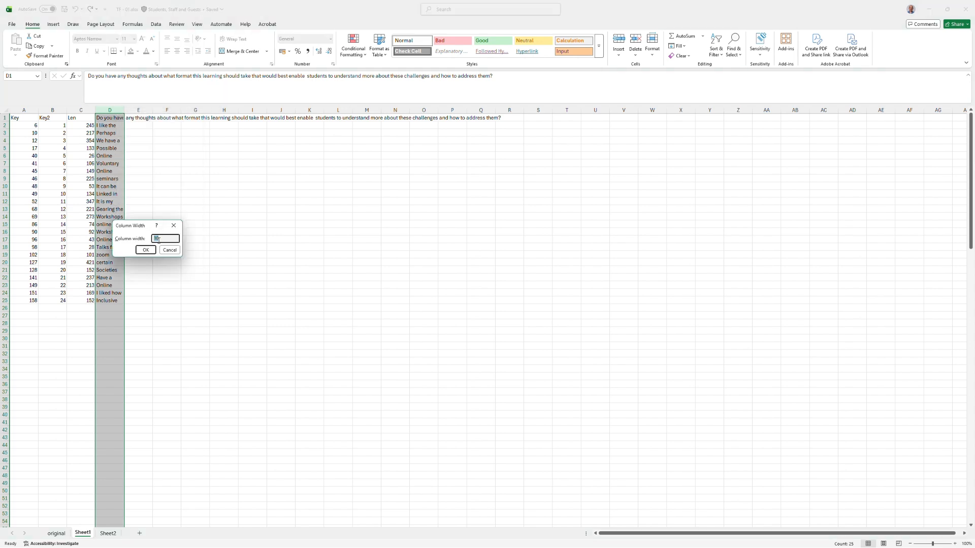
left_click(159, 239)
type("75")
key("Return")
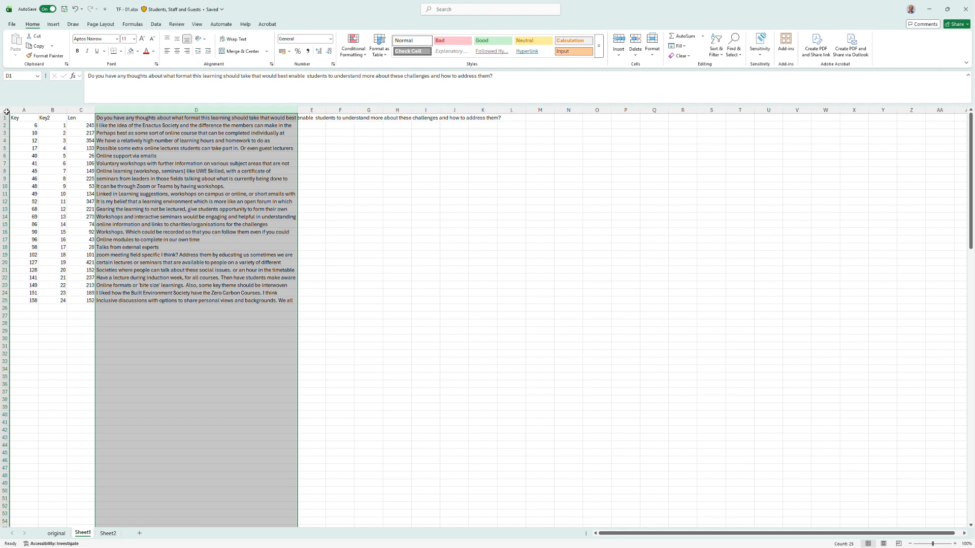
Turn on text wrapping for the entire sheet.
left_click(6, 111)
key("alt+h")
key("w")
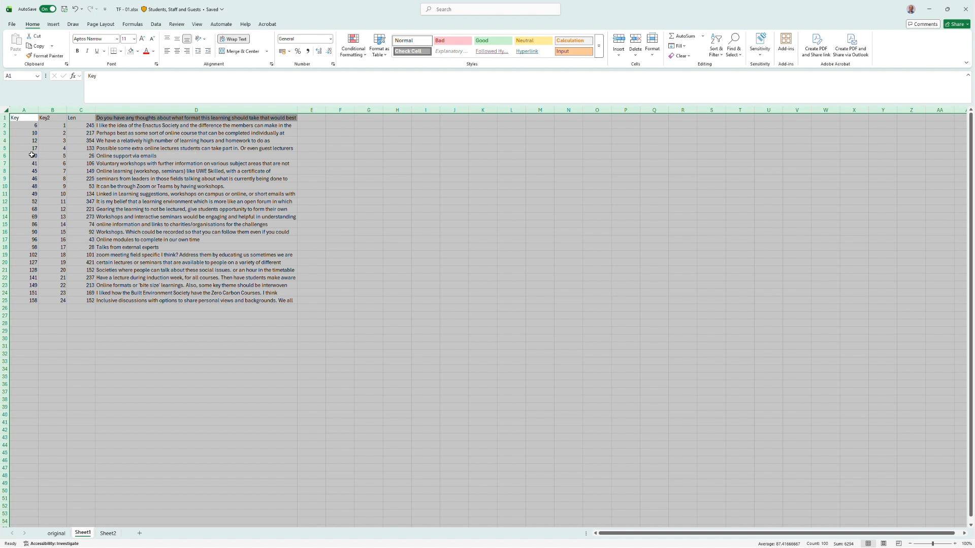
Set a fixed row height for all rows.
right_click(2, 164)
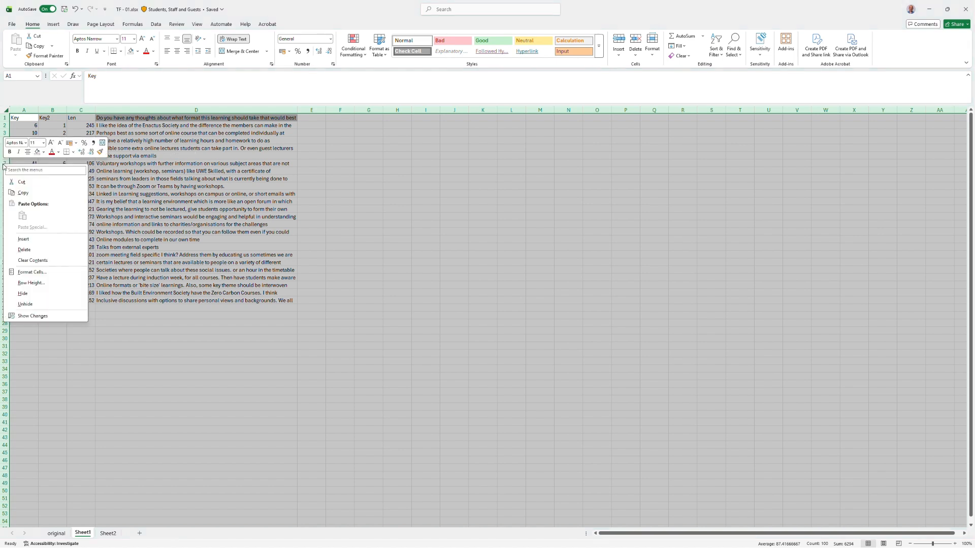
left_click(49, 287)
type("100")
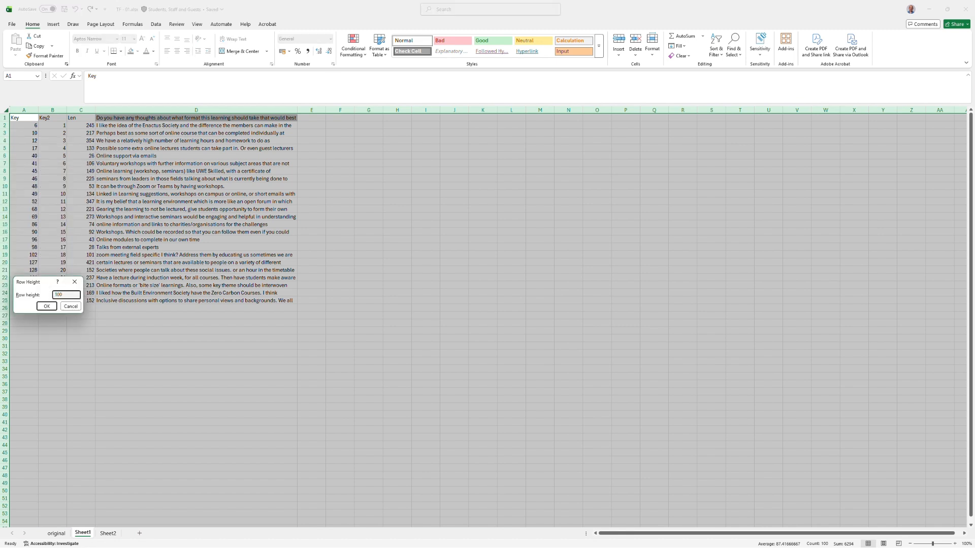
key("Return")
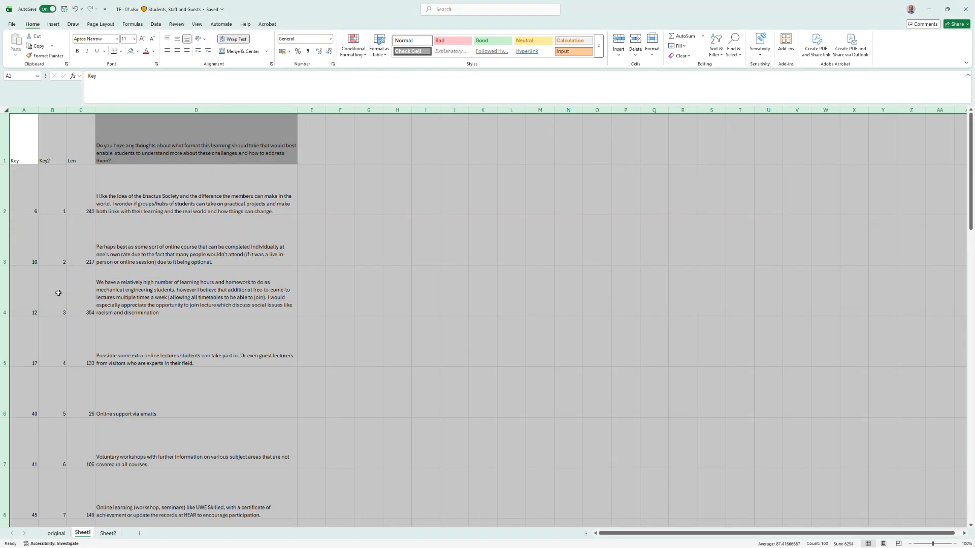
Autofit all row heights to the wrapped responses.
double_click(6, 163)
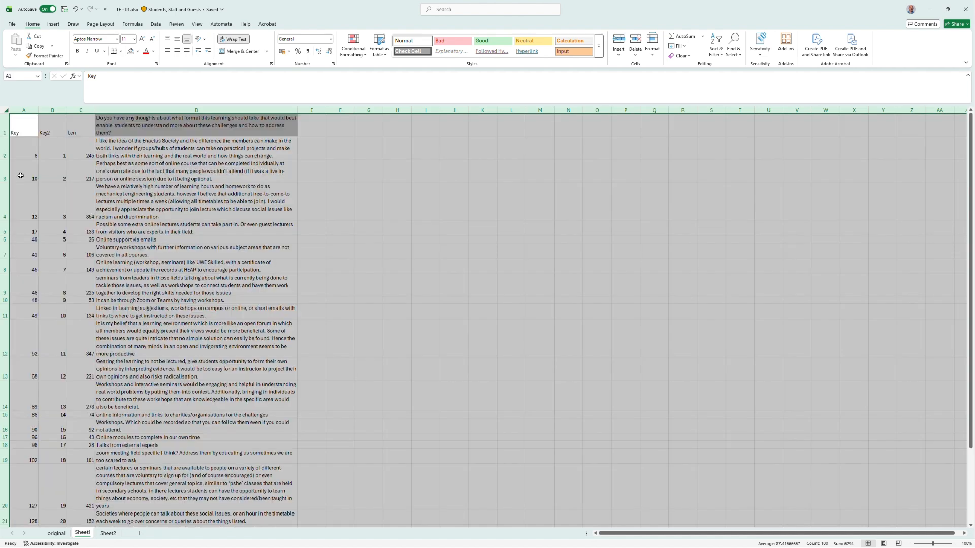
scroll(224, 271, "down", 5)
scroll(224, 271, "up", 5)
scroll(215, 229, "down", 5)
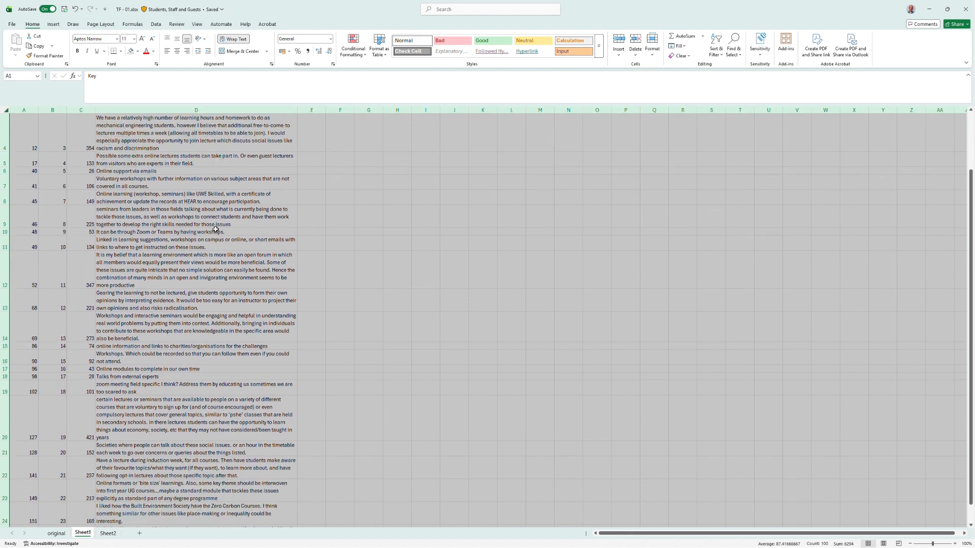
scroll(212, 249, "up", 5)
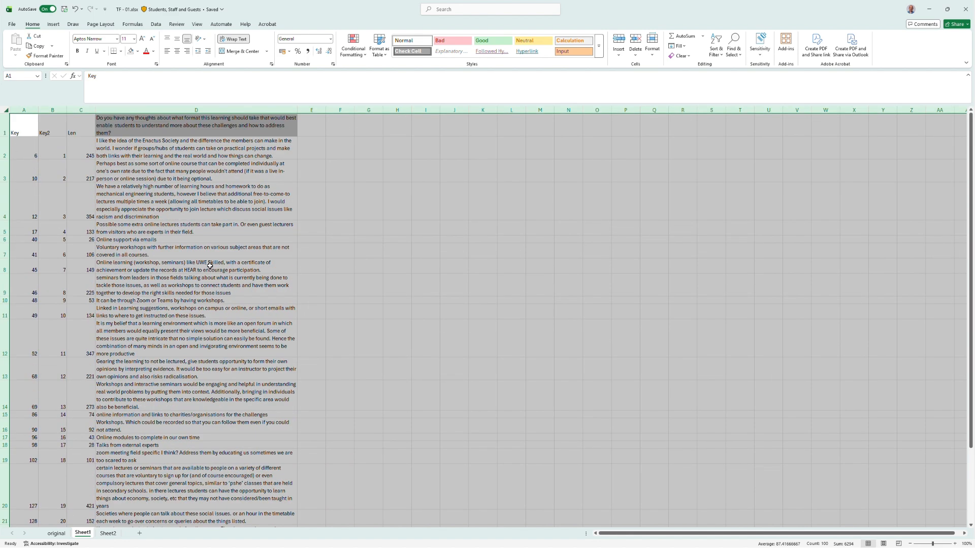
Make the survey question header in cell D1 bold.
left_click(175, 127)
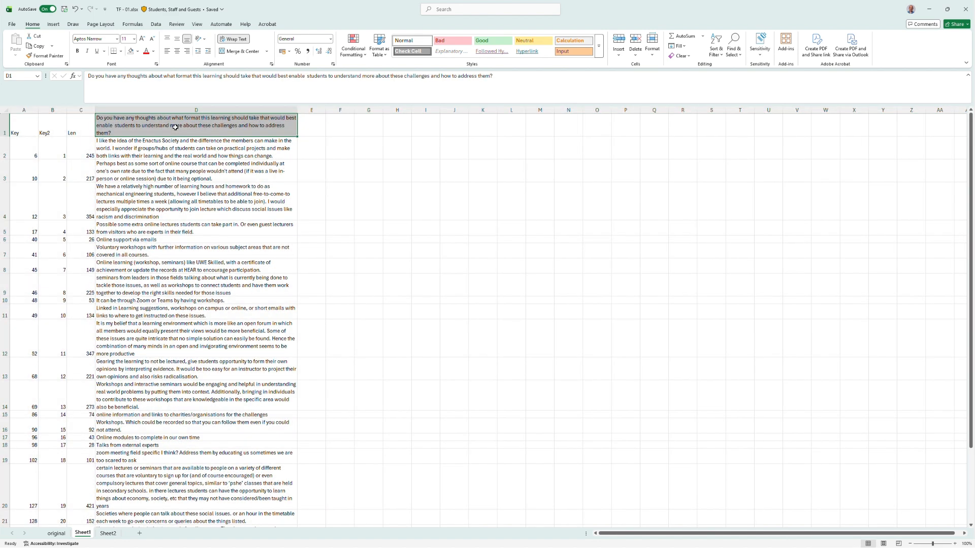
key("ctrl+b")
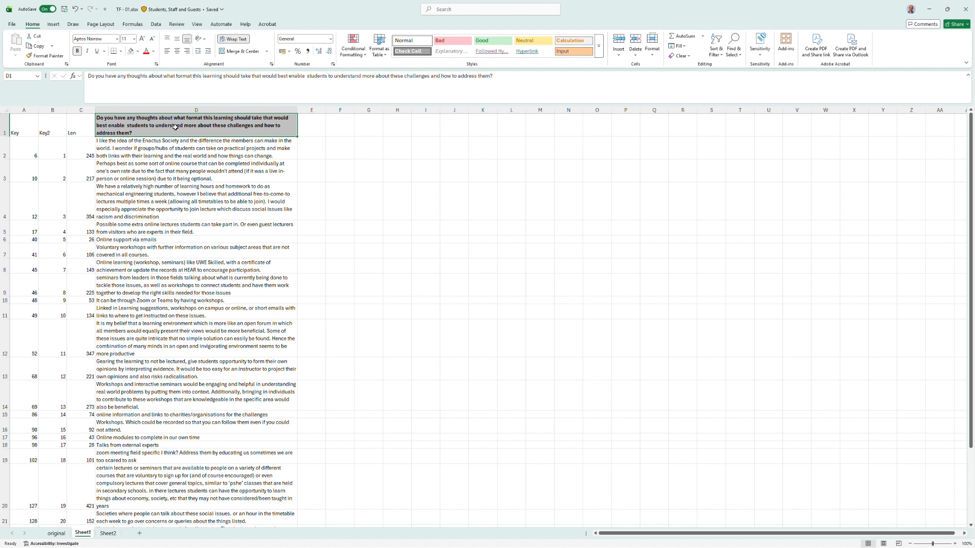
key("alt+w")
key("n")
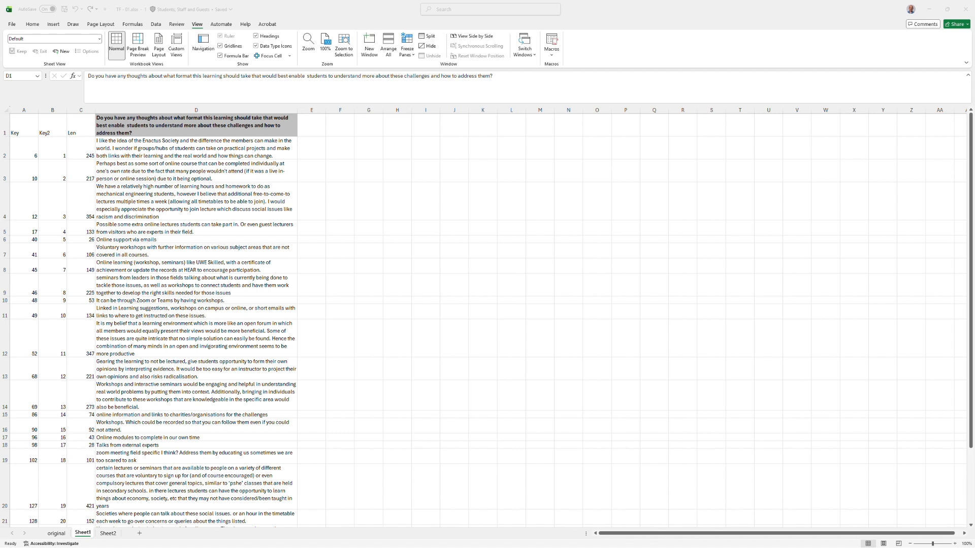
key("F2")
key("Escape")
Paste the category headings 'practical team based' into E1 and 'specific course / idea' into F1.
left_click(315, 123)
type("practical team based")
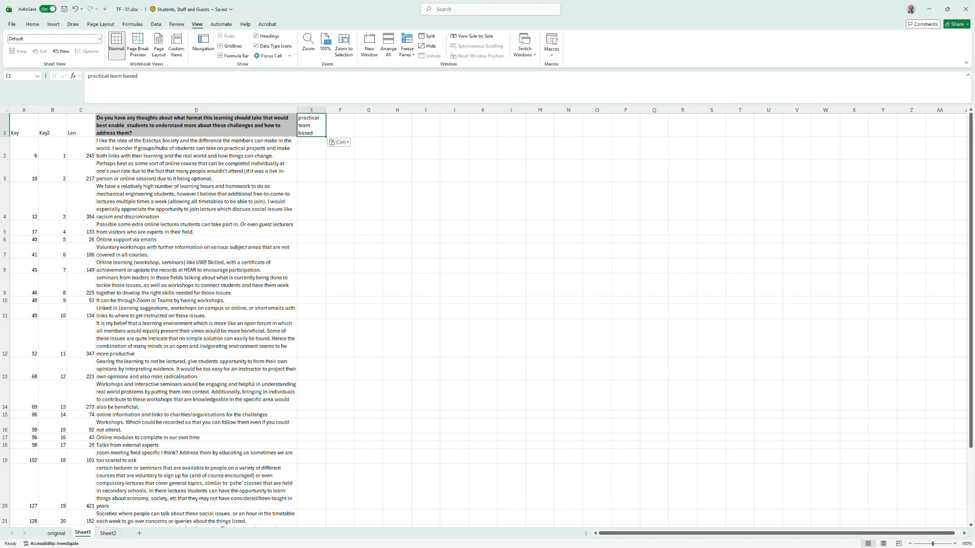
key("alt+Tab")
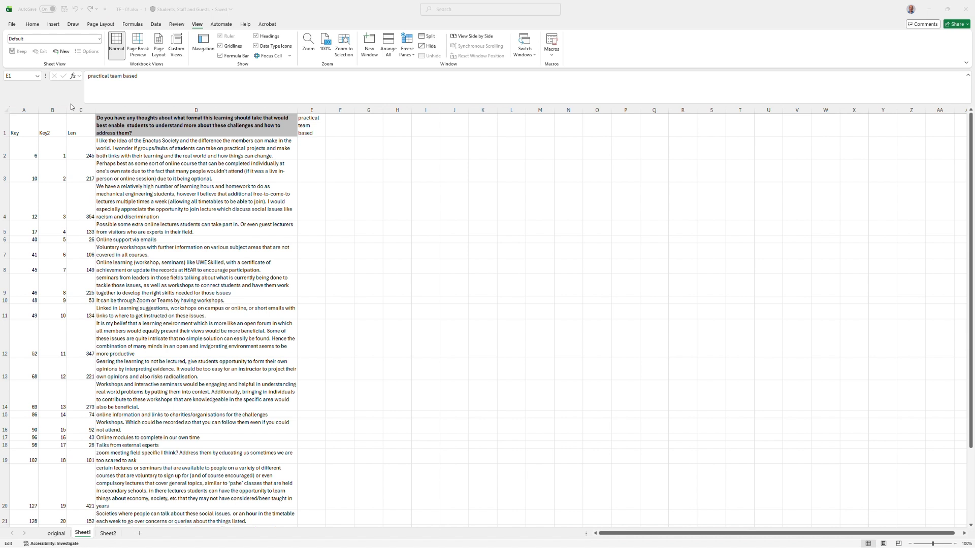
left_click(336, 128)
type("specific course / idea")
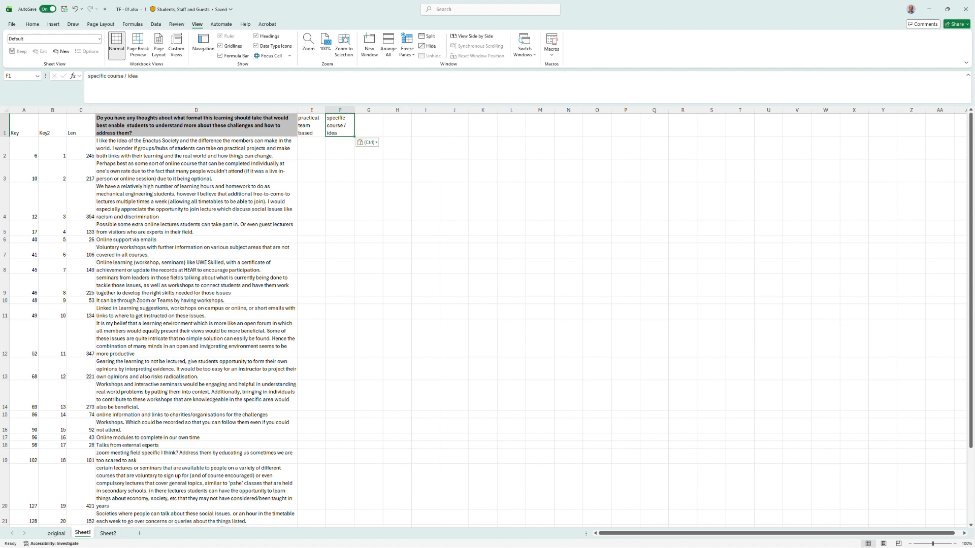
key("alt+Tab")
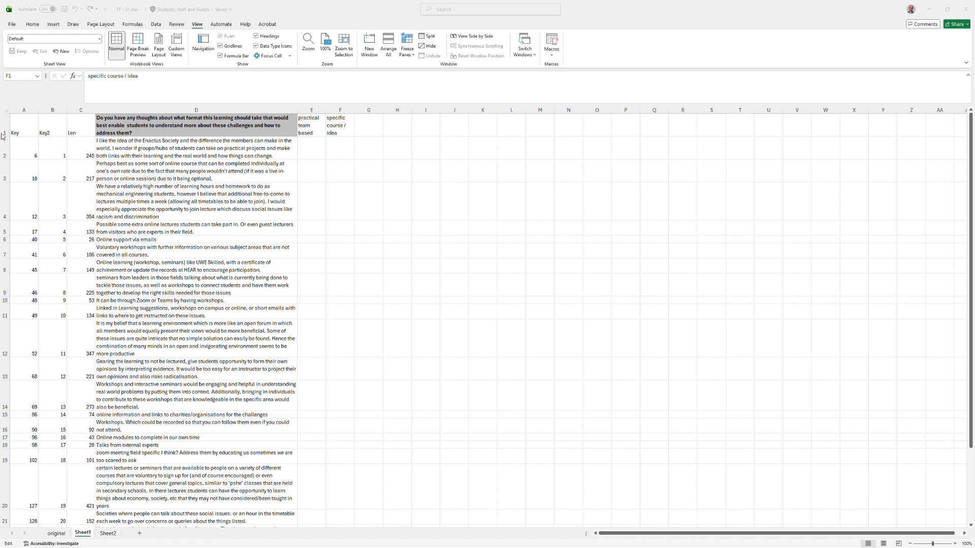
left_click(308, 148)
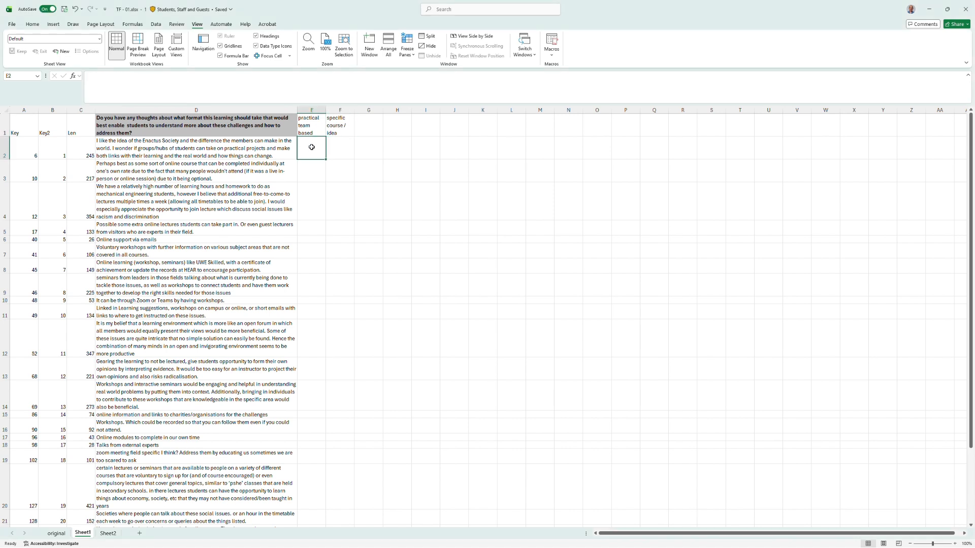
left_click(279, 87)
type("I like the idea of the Enactus Society and the difference the members can make in the world. I wonder if groups/hubs of students can take on practical projects and make both links with their learning and the real world and how things can change.")
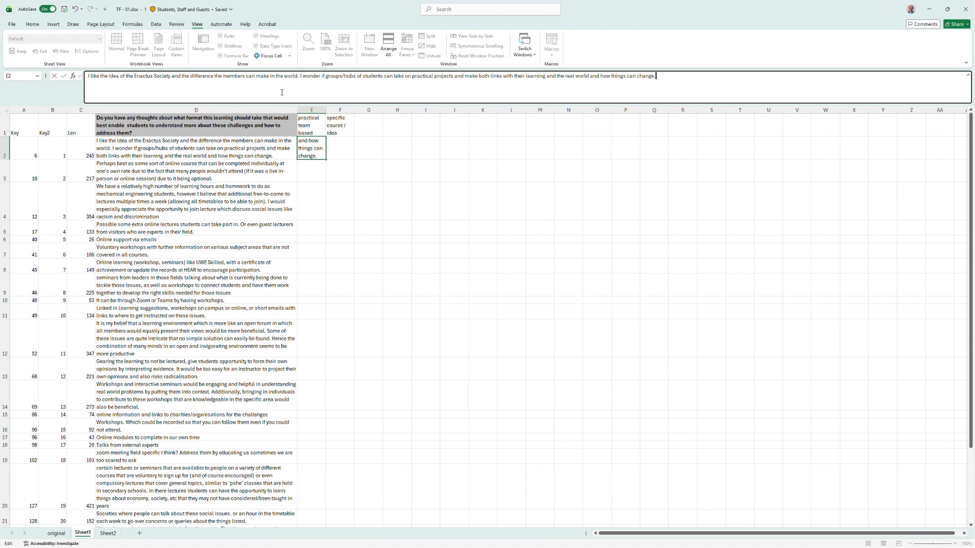
key("ctrl+a")
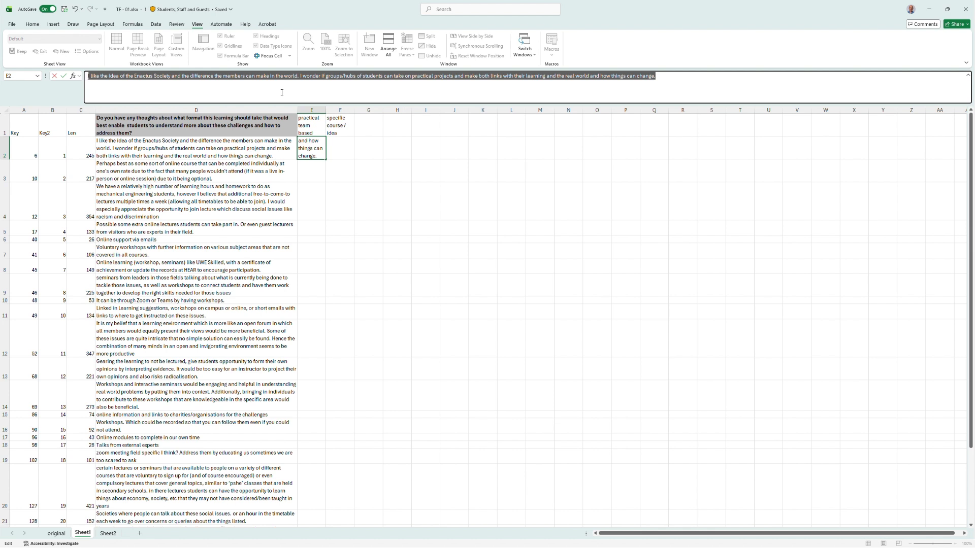
key("Delete")
Copy the full response text from D2 into E2.
left_click(234, 147)
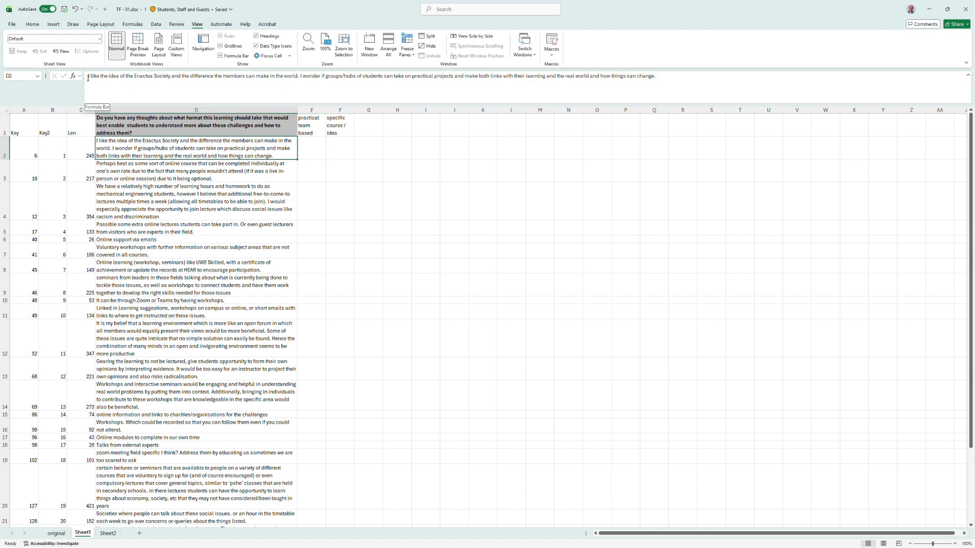
left_click_drag(87, 77, 666, 94)
key("ctrl+c")
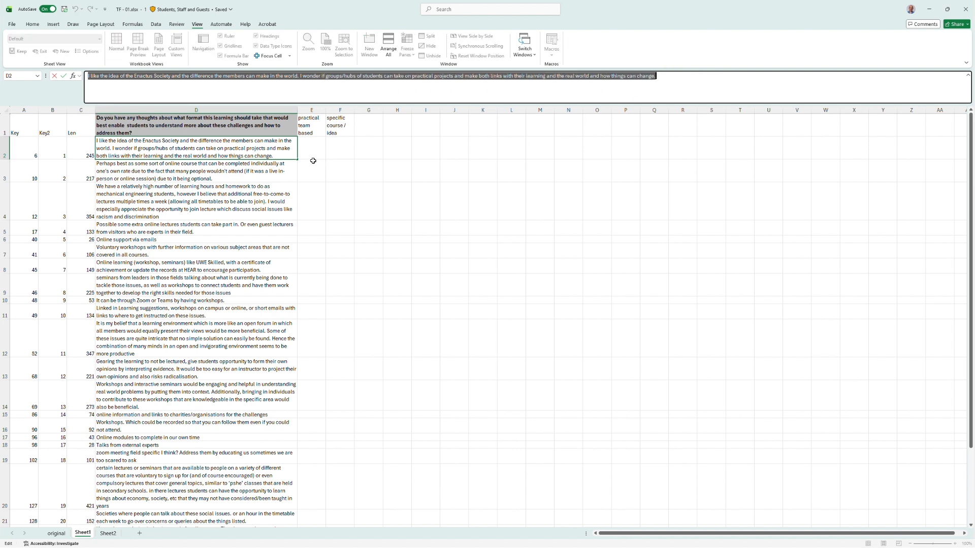
left_click(308, 157)
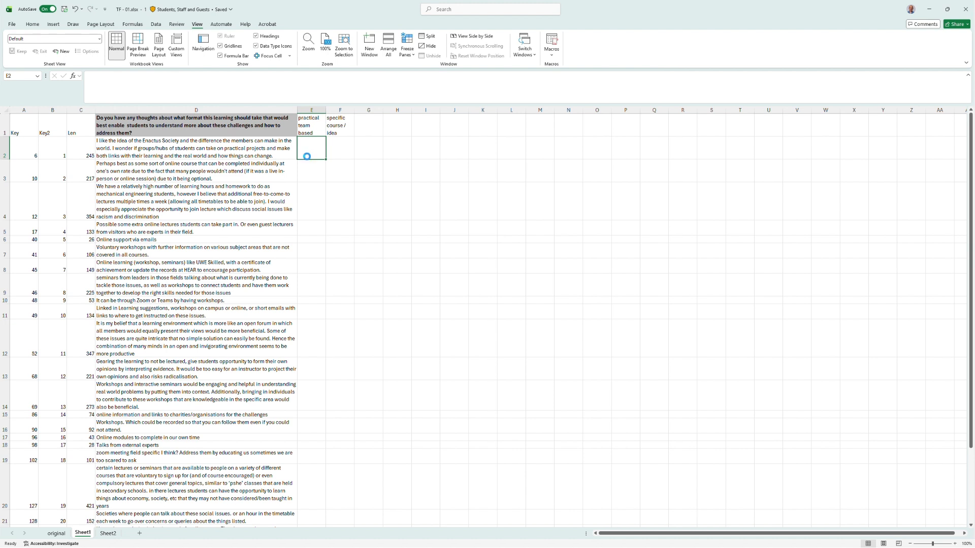
key("ctrl+v")
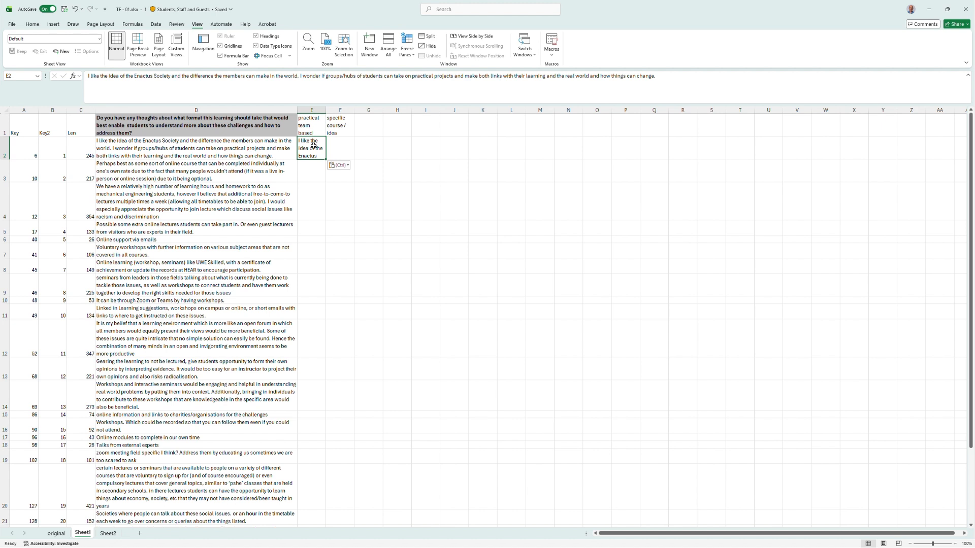
Copy the phrase 'I like the idea of the Enactus Society' from D2's response into F2.
left_click(333, 129)
left_click(135, 145)
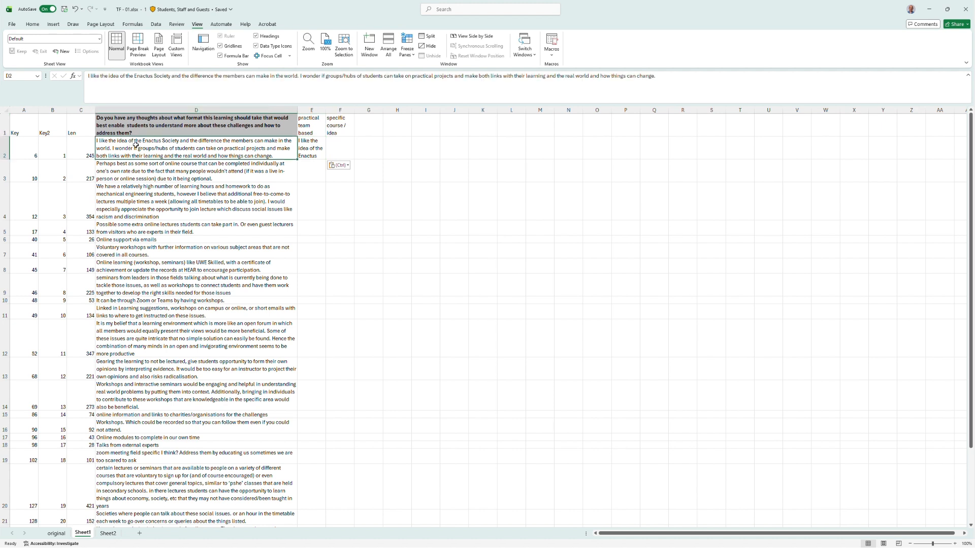
left_click_drag(172, 76, 72, 80)
key("ctrl+c")
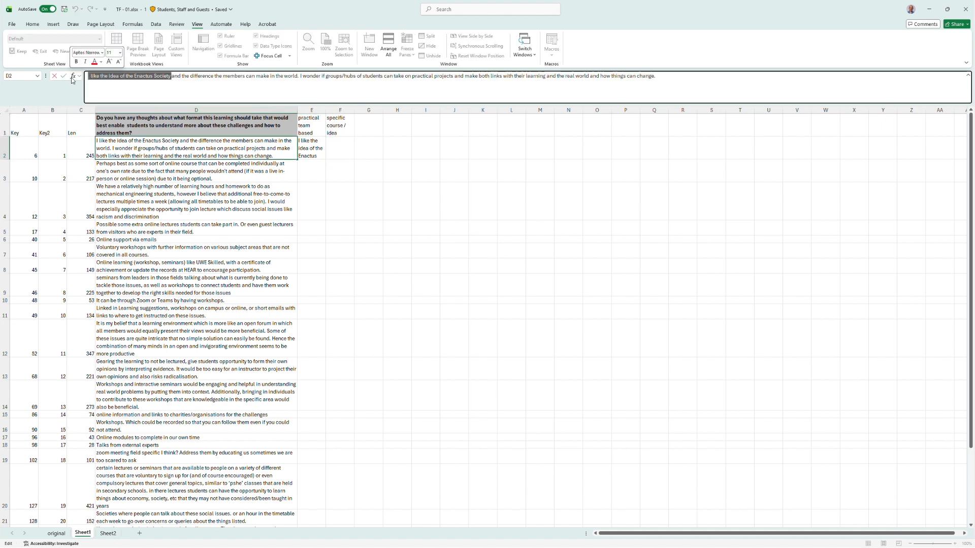
left_click(334, 148)
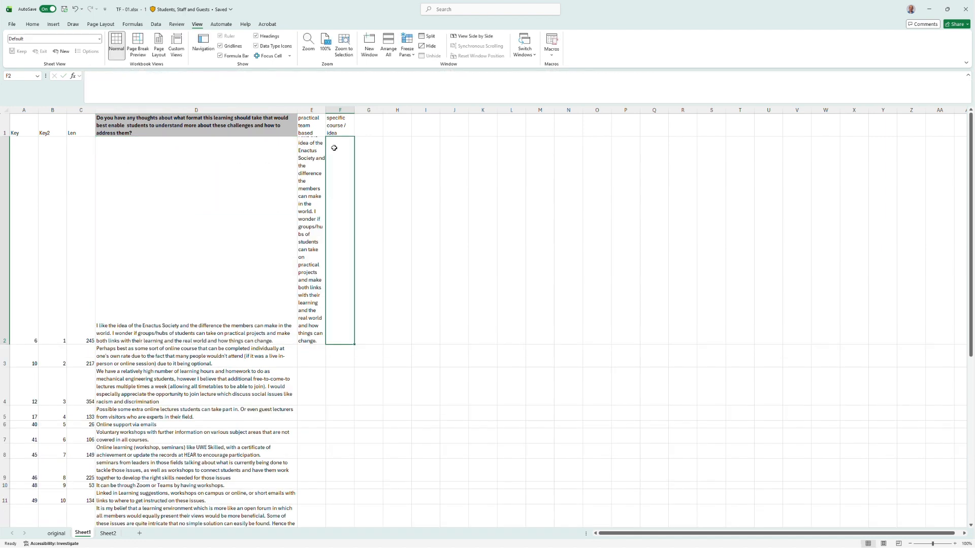
key("ctrl+v")
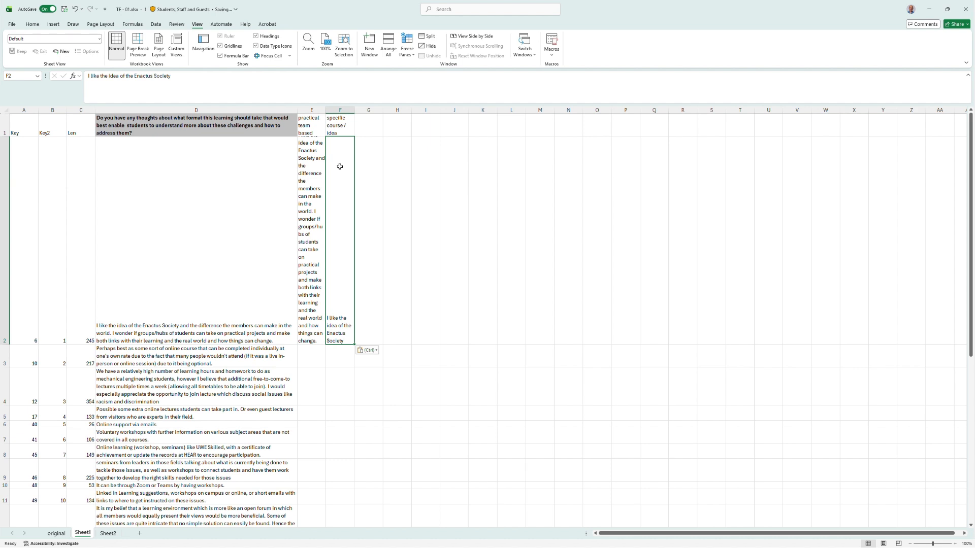
key("Return")
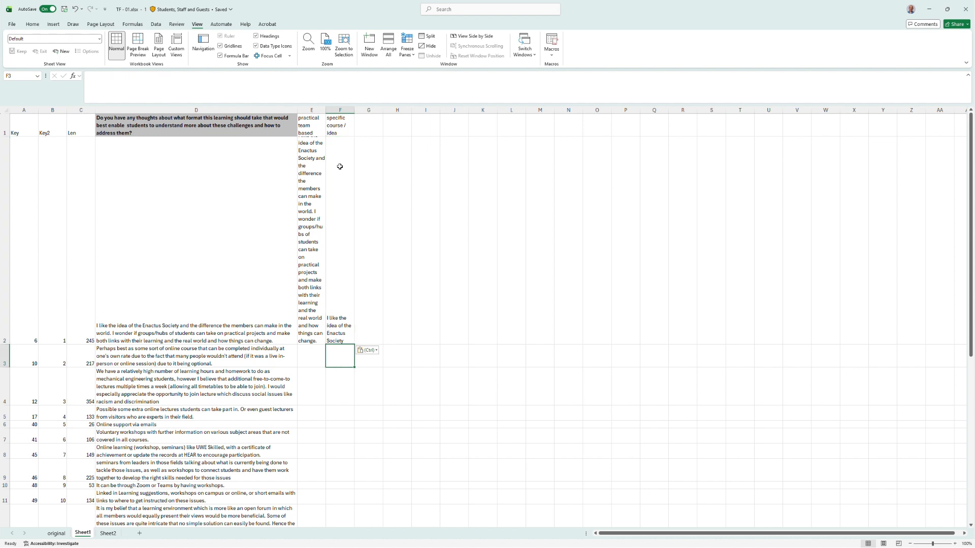
Turn off text wrapping for columns E through X.
left_click_drag(315, 110, 842, 122)
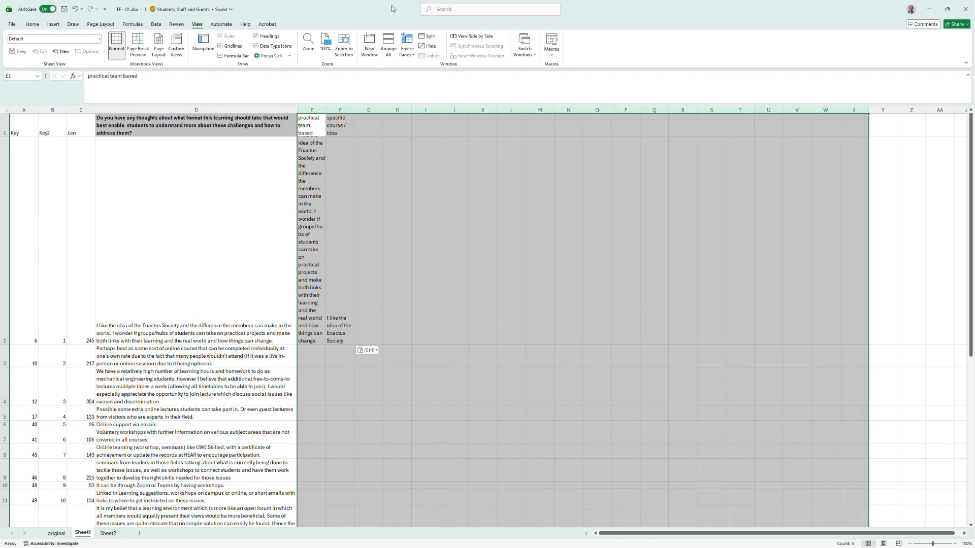
left_click(33, 26)
left_click(235, 40)
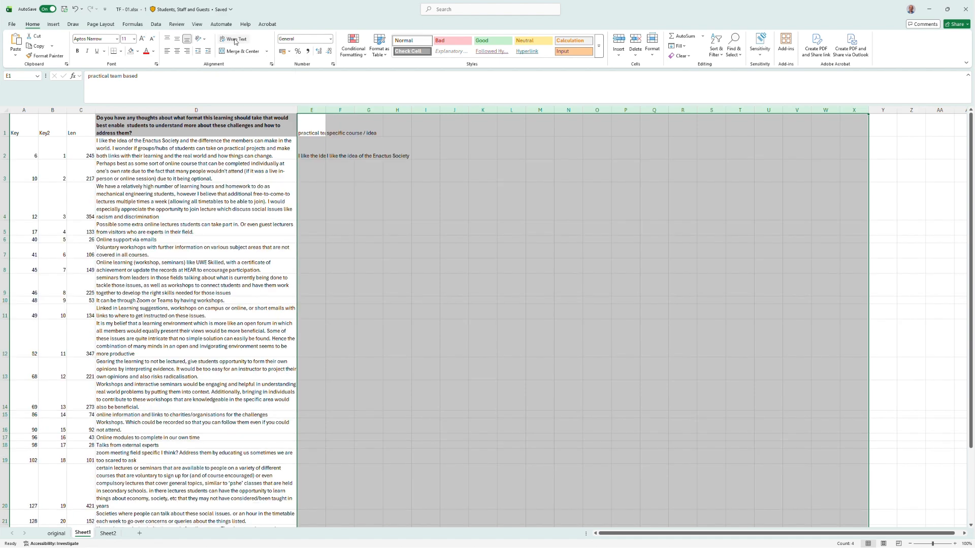
Make header row 1 bold and turn on text wrapping for it.
left_click(4, 124)
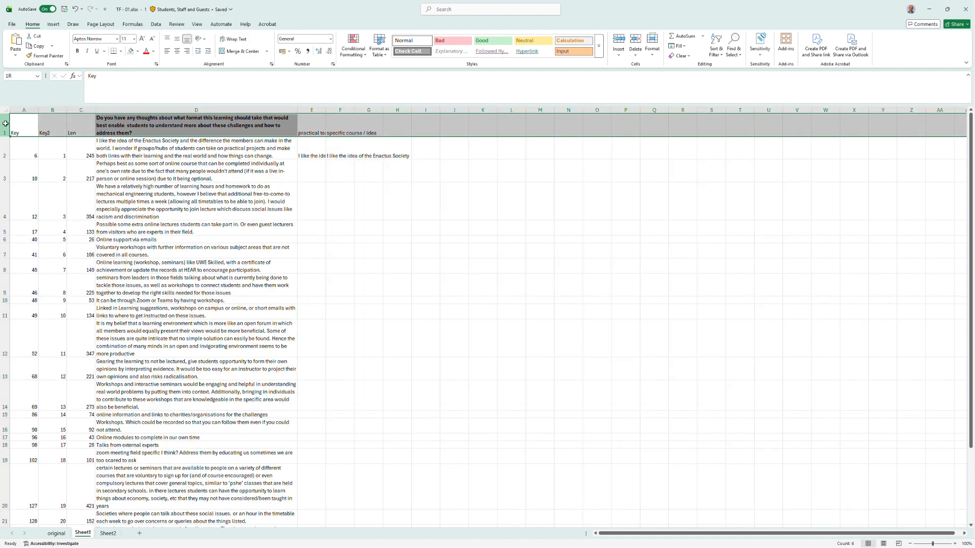
key("ctrl+b")
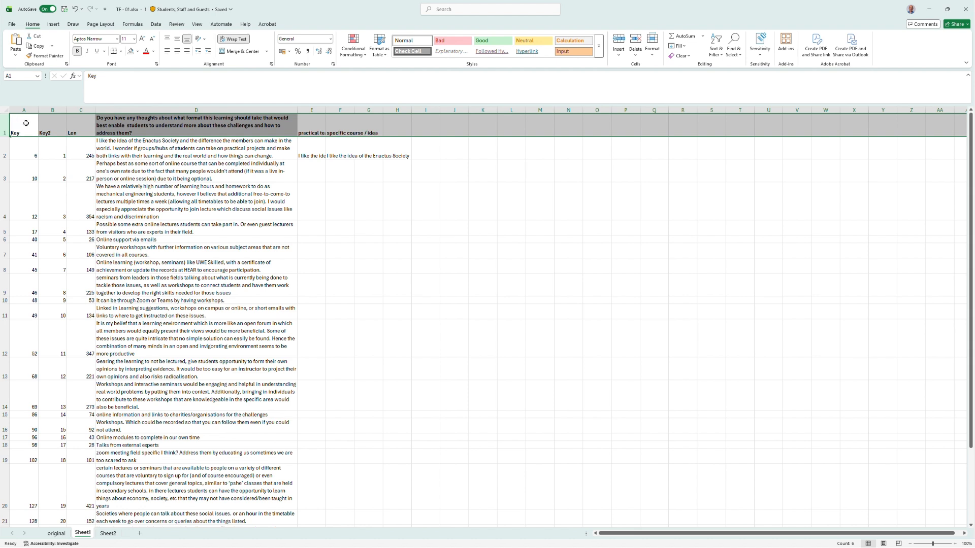
left_click(233, 40)
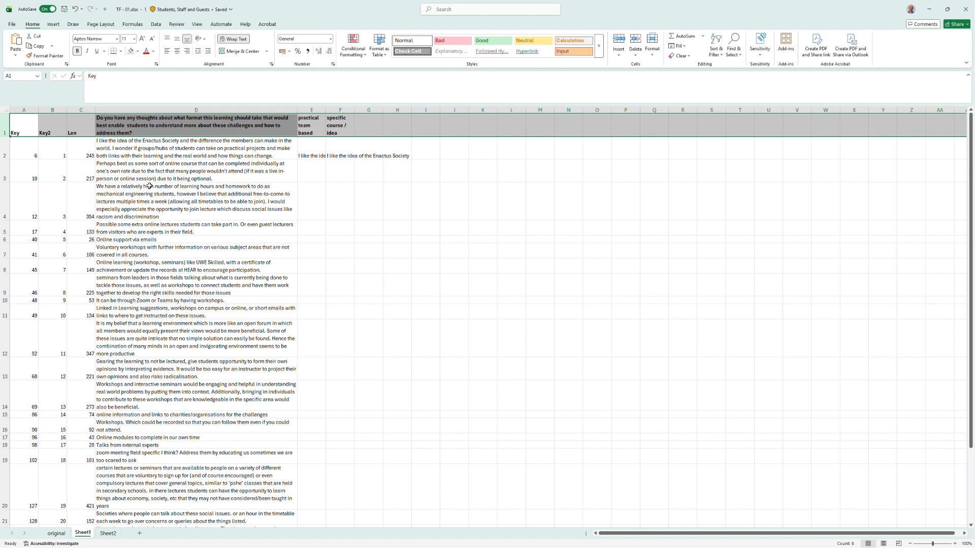
Paste the category headings 'online' into G1 and 'own time / optional' into H1.
key("alt+Tab")
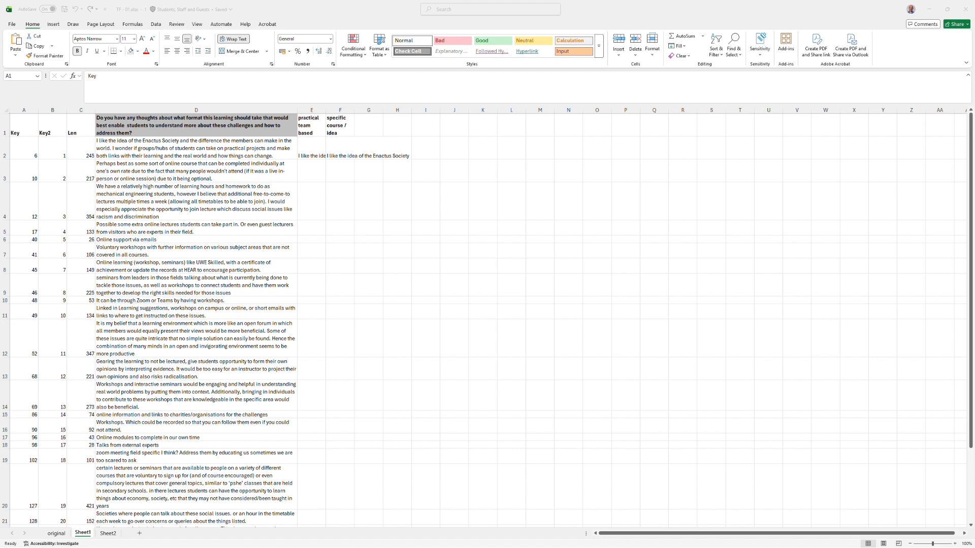
key("ctrl+c")
left_click(374, 126)
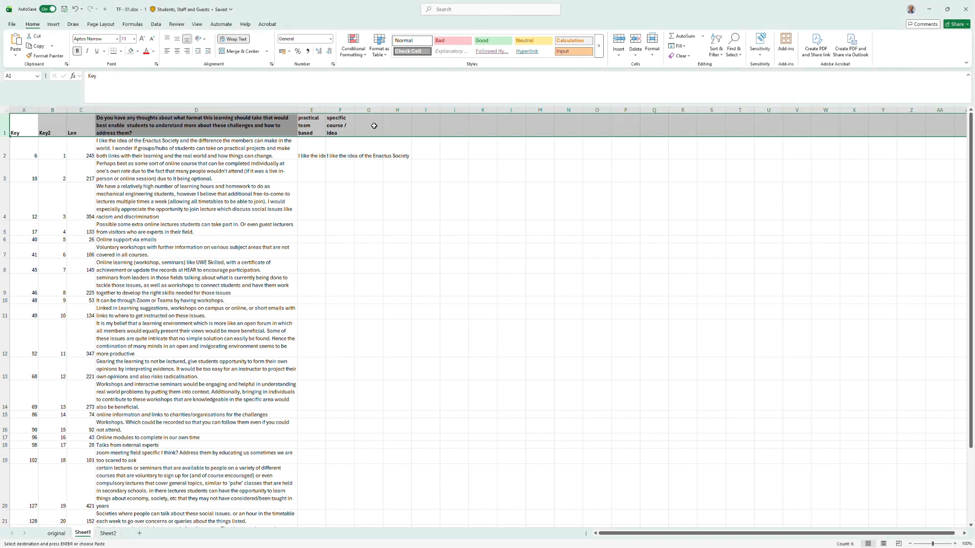
left_click(374, 126)
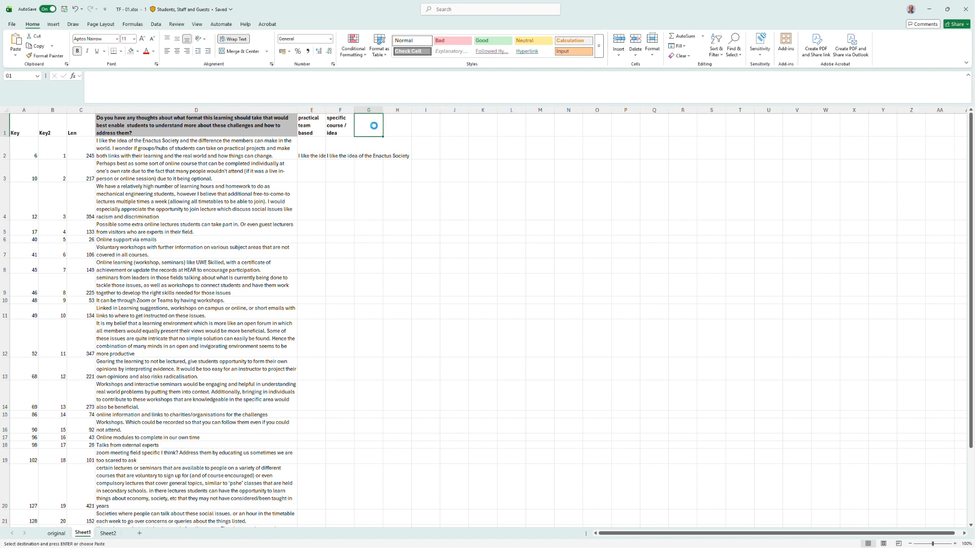
key("ctrl+v")
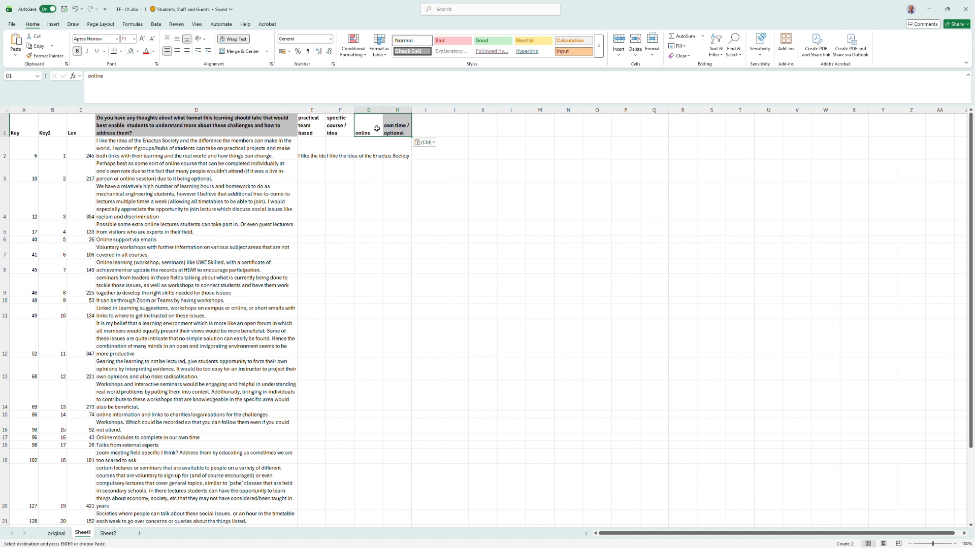
Copy the phrase 'Perhaps best as some sort of online course' from D3's response into G3.
key("alt+Tab")
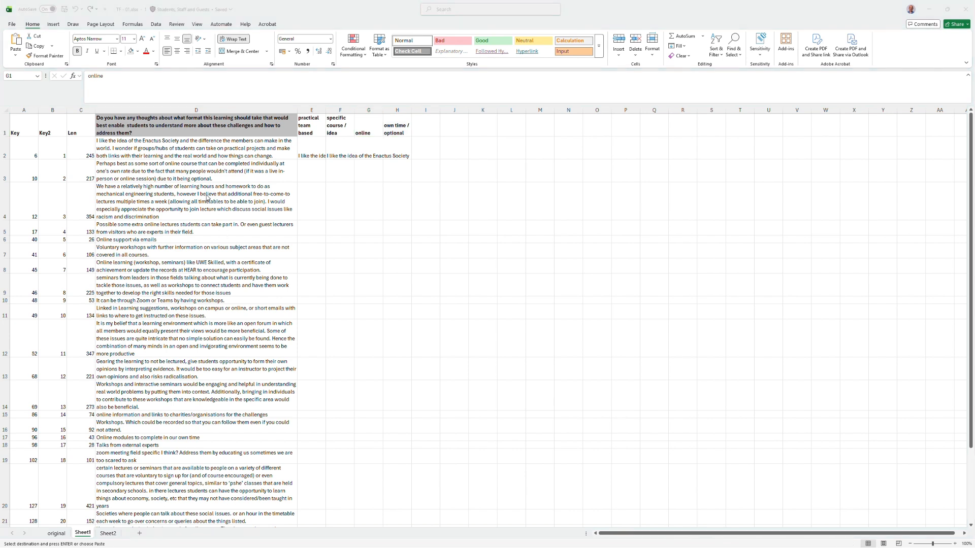
key("alt+Tab")
left_click(181, 167)
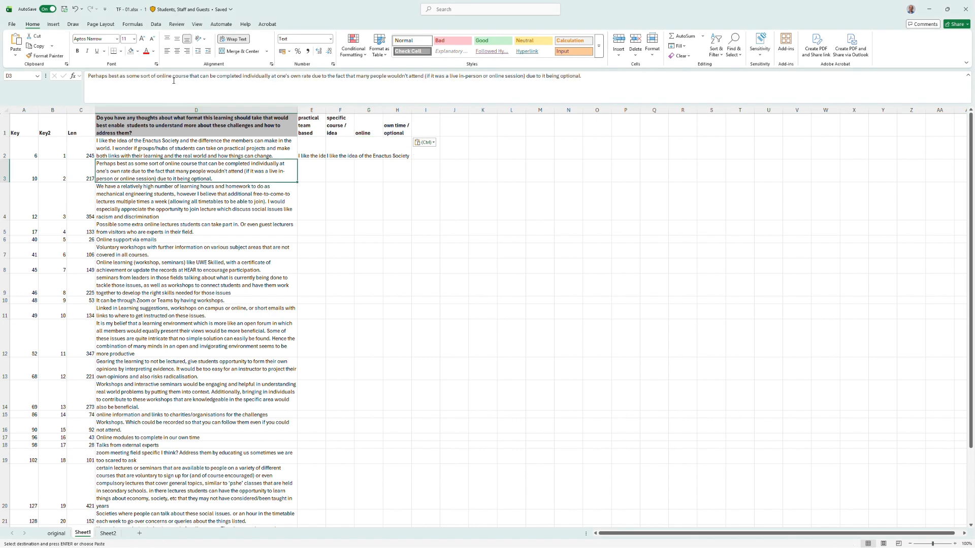
left_click_drag(187, 77, 88, 76)
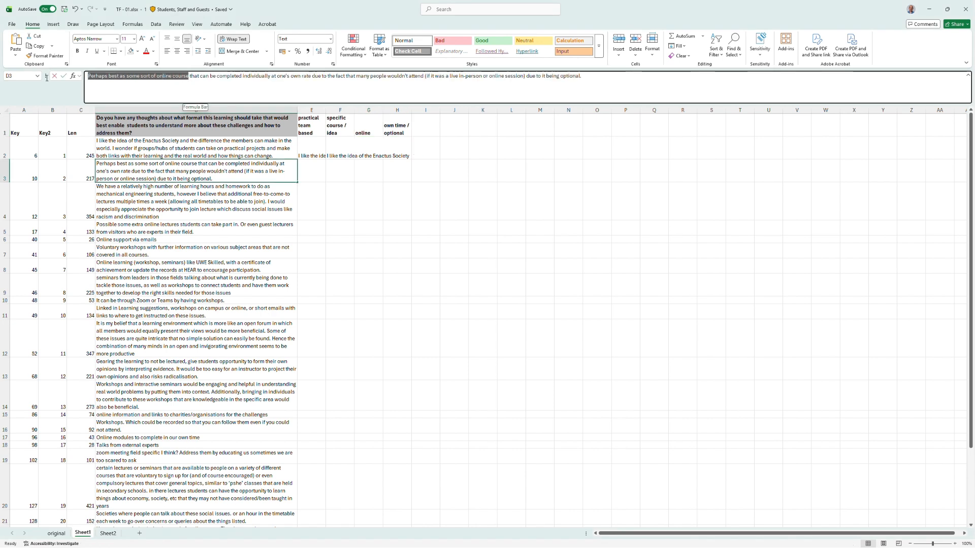
key("ctrl+c")
left_click(368, 170)
key("ctrl+v")
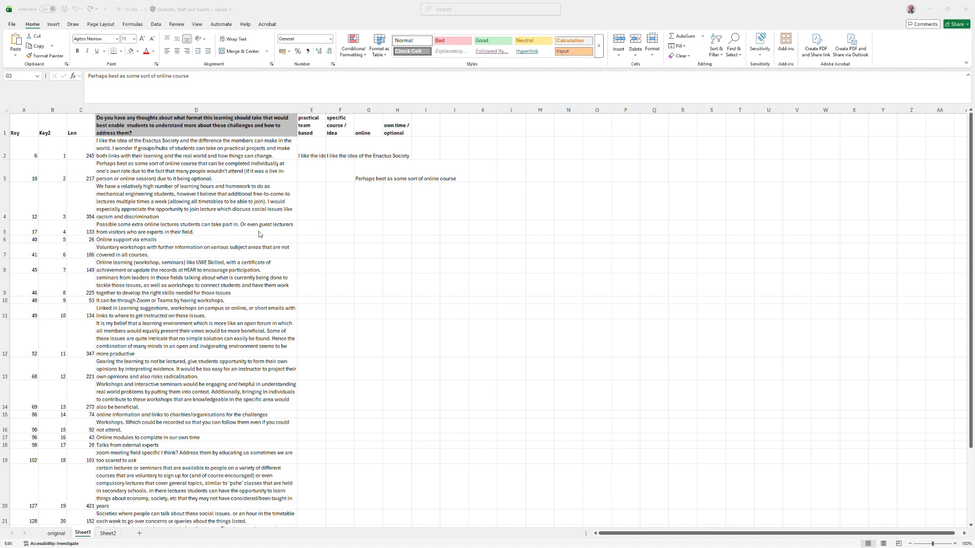
Paste the full D3 response into H3.
left_click(398, 172)
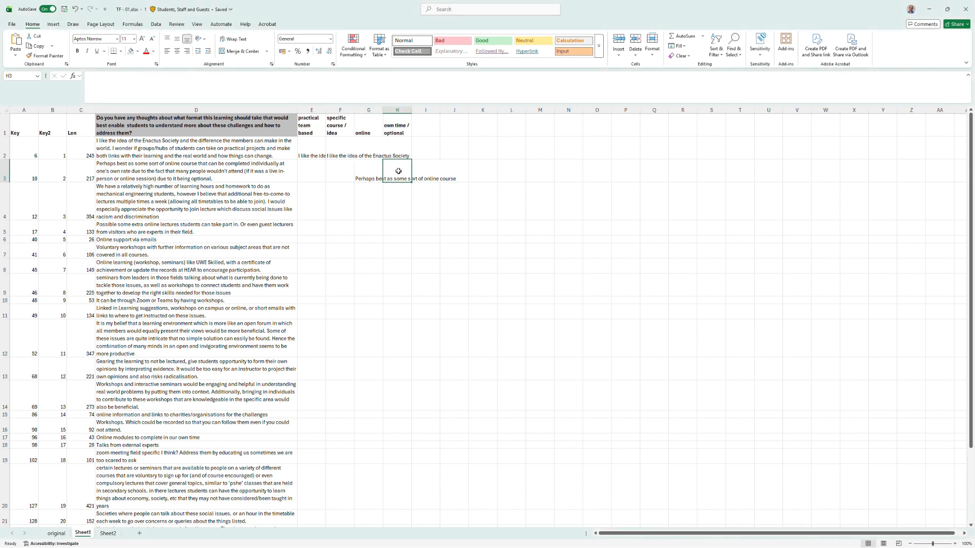
key("ctrl+v")
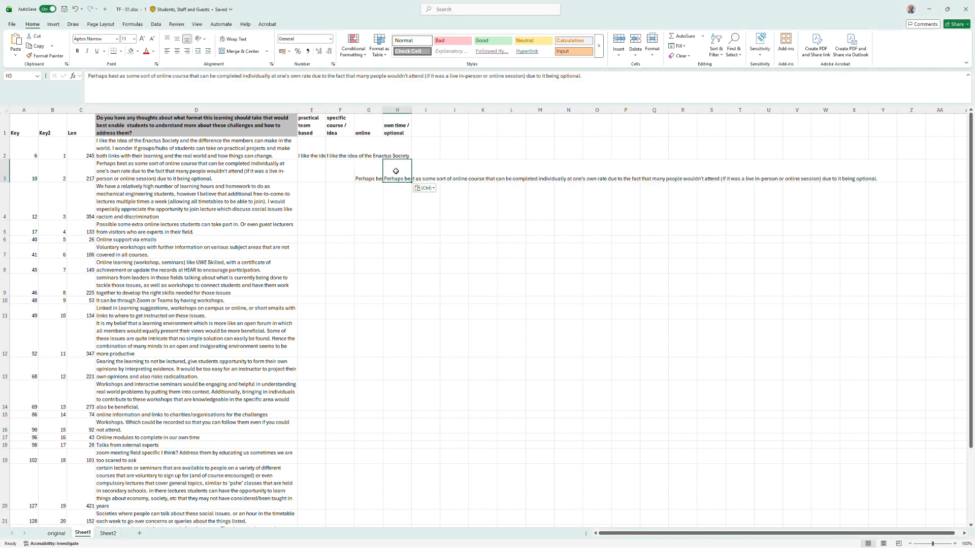
left_click(243, 202)
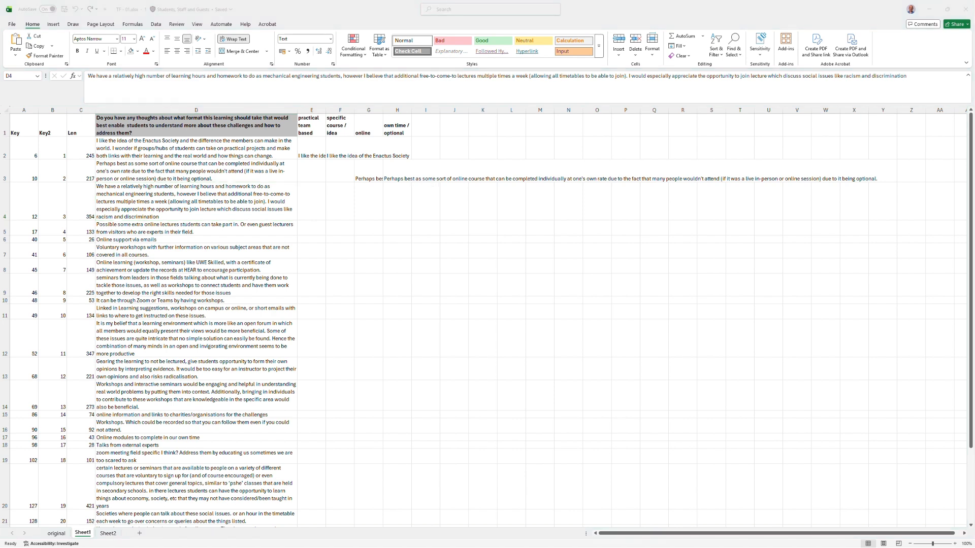
Copy the phrase 'however I believe that additional free-to-come-to lectures multiple times a week (allowing all timetables to be able to join)' from D4 into H4.
left_click(177, 206)
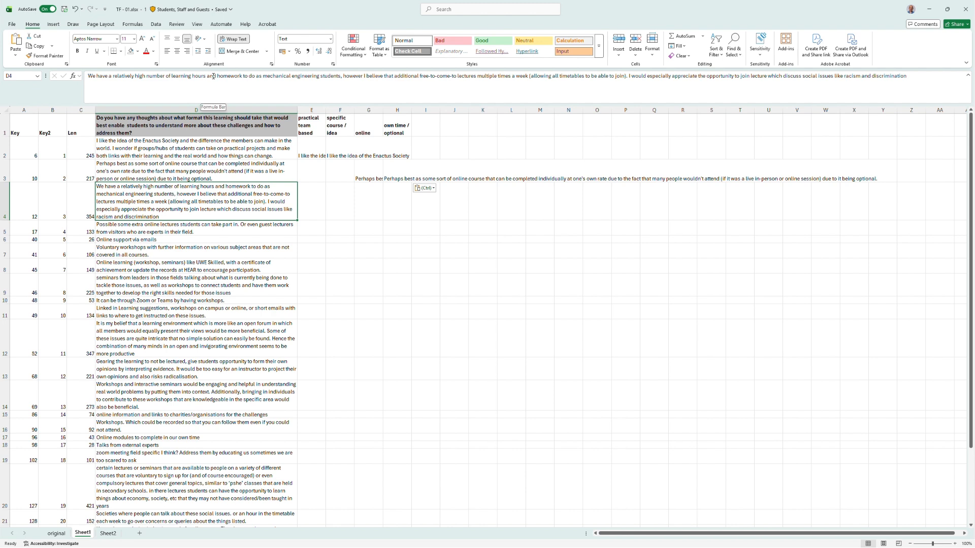
left_click_drag(356, 77, 625, 81)
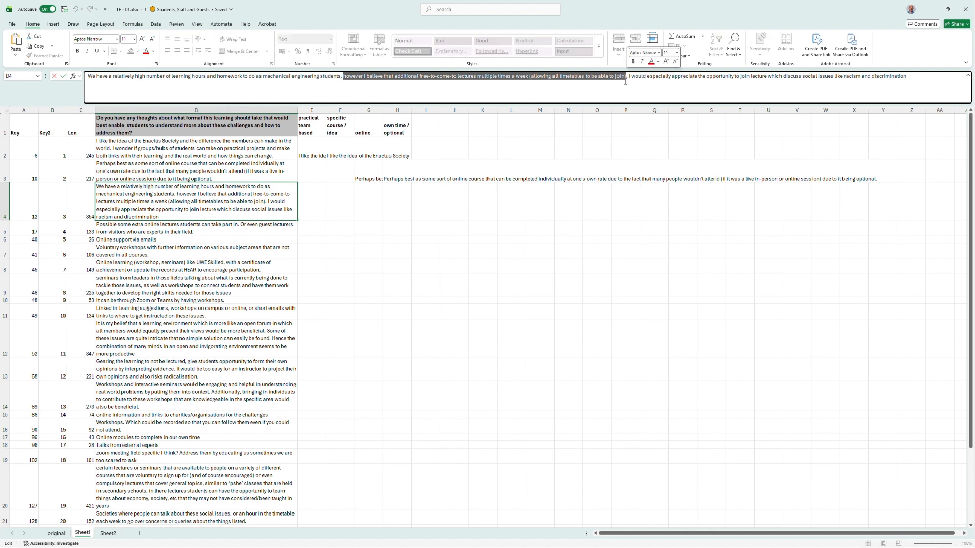
left_click(369, 202)
left_click(401, 202)
key("ctrl+v")
Paste the category heading 'lectures / talks' into I1.
left_click(423, 134)
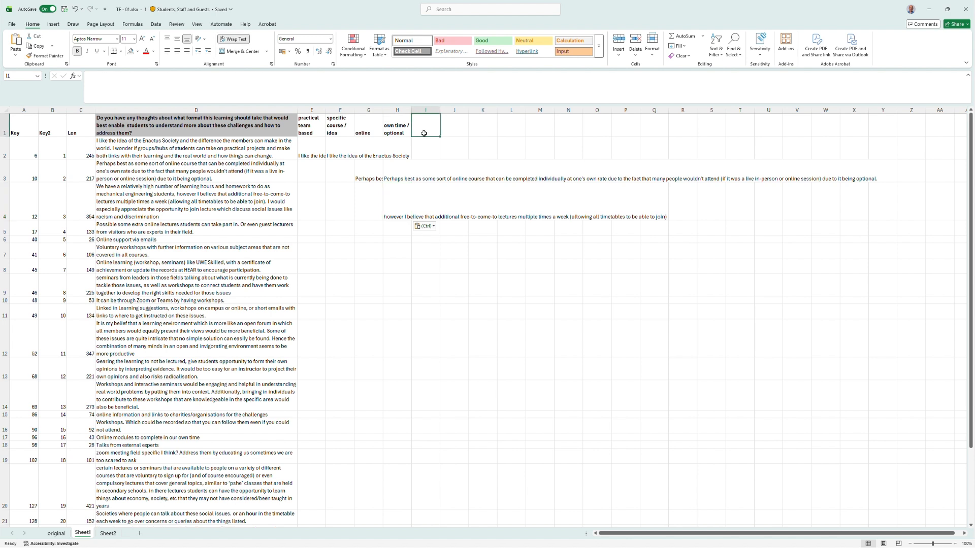
key("F2")
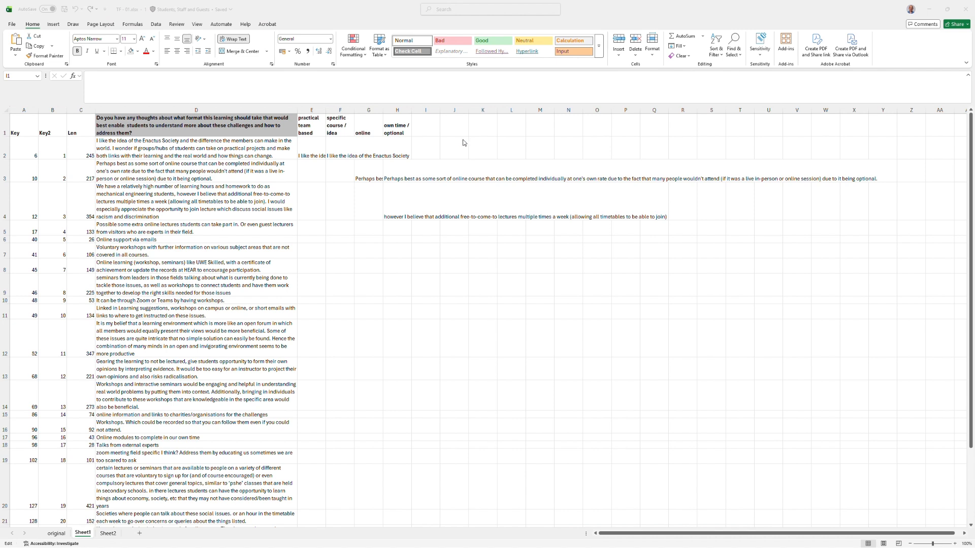
left_click(422, 126)
key("ctrl+v")
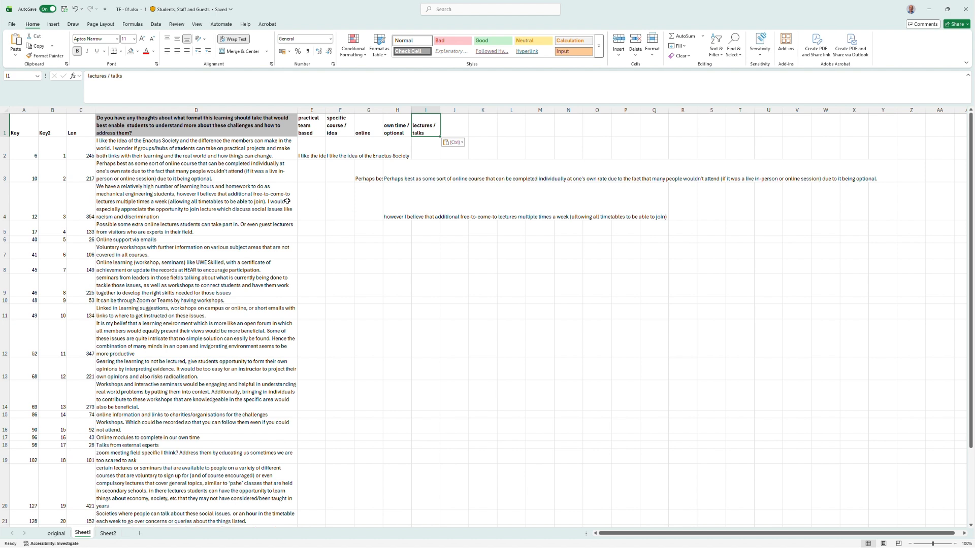
Copy D4's text from 'however I believe' through the end of the response into I4.
left_click(234, 204)
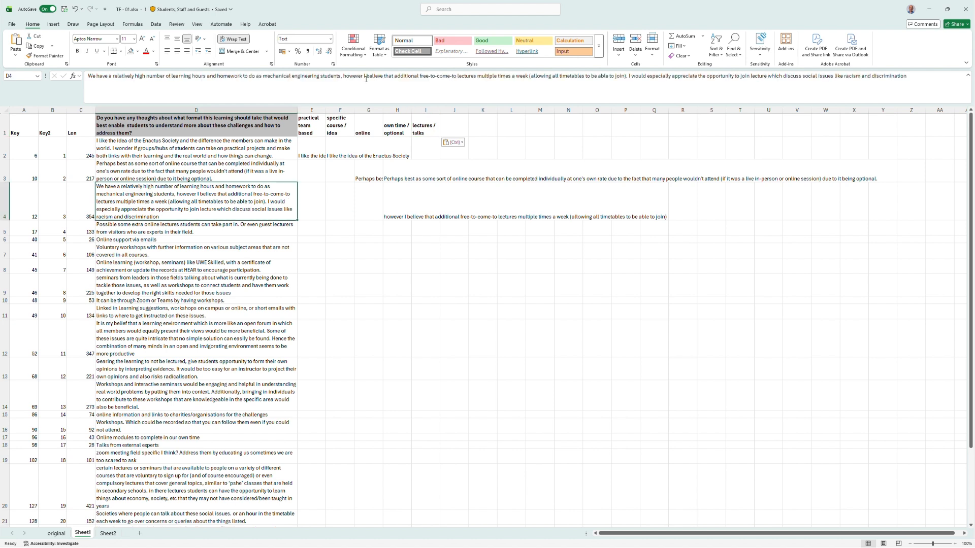
left_click_drag(343, 77, 951, 87)
left_click(429, 213)
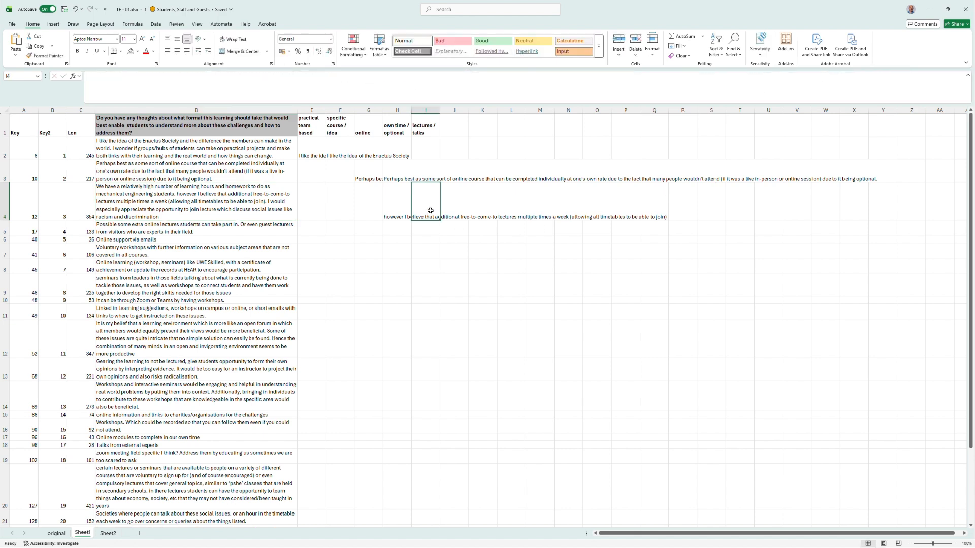
key("ctrl+v")
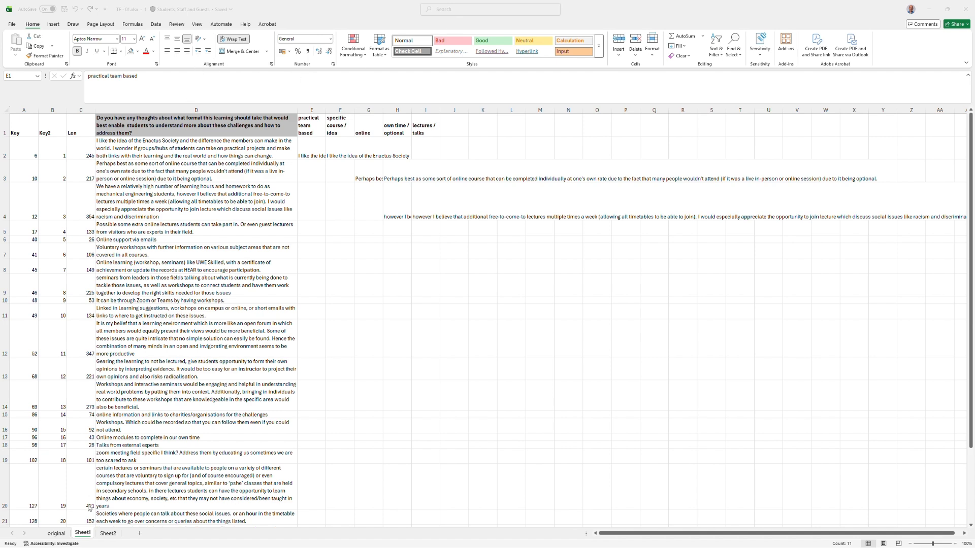
Switch to Sheet2 and scroll through its already coded responses.
left_click(103, 538)
left_click(103, 538)
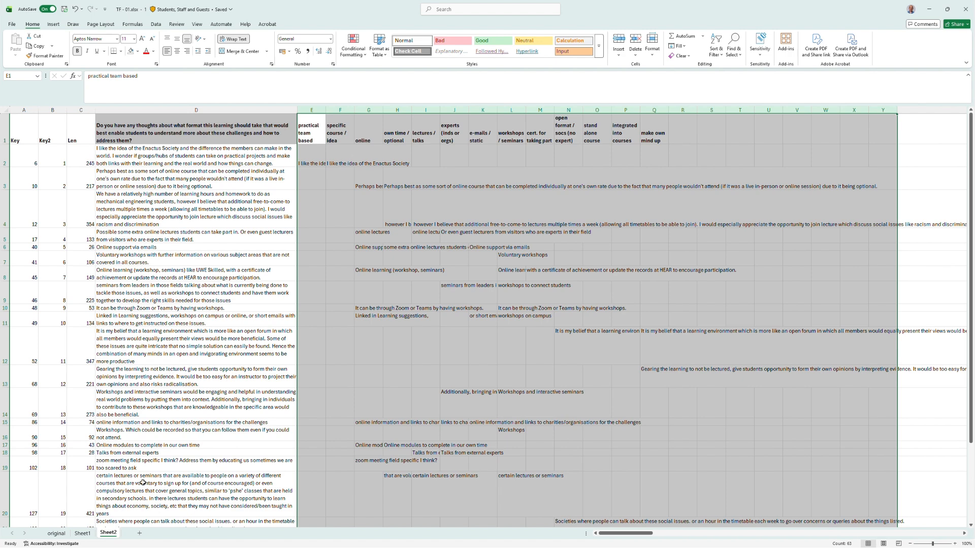
scroll(165, 445, "down", 3)
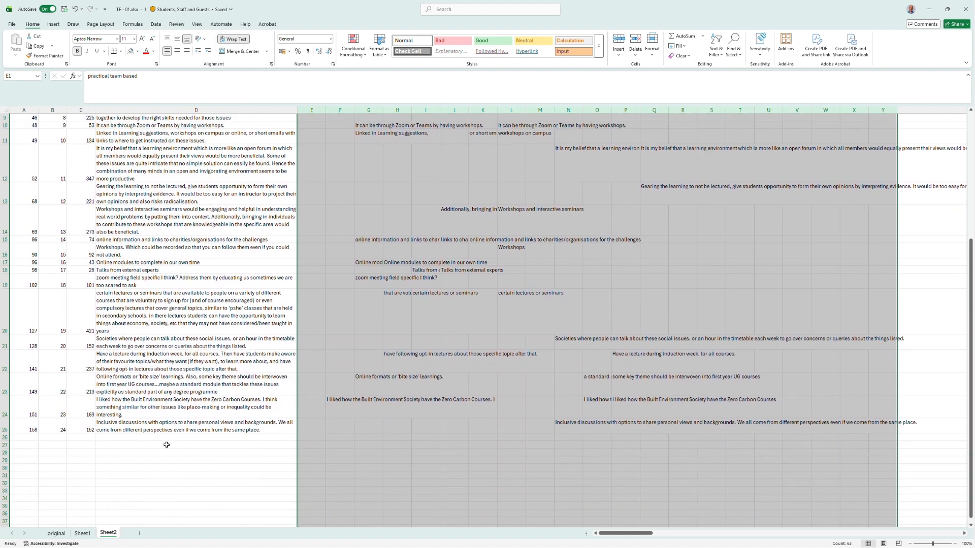
scroll(165, 444, "up", 3)
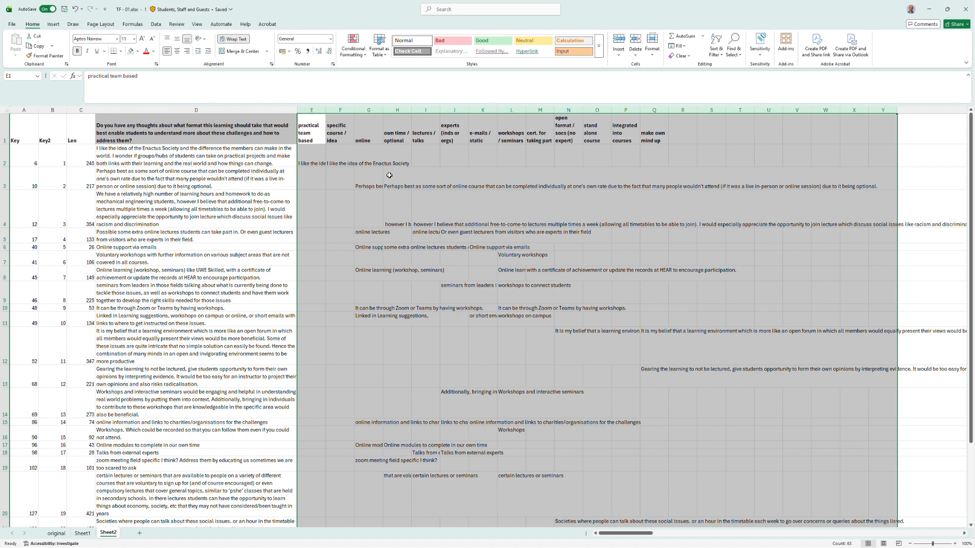
Inspect each category heading in row 1 of Sheet2, from 'practical team based' to 'make own mind up'.
left_click_drag(320, 128, 417, 132)
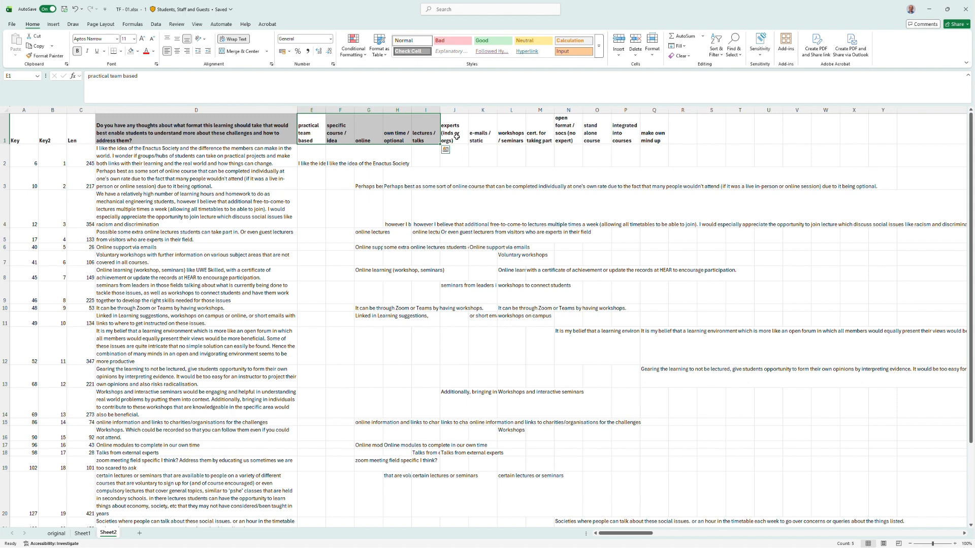
left_click(457, 136)
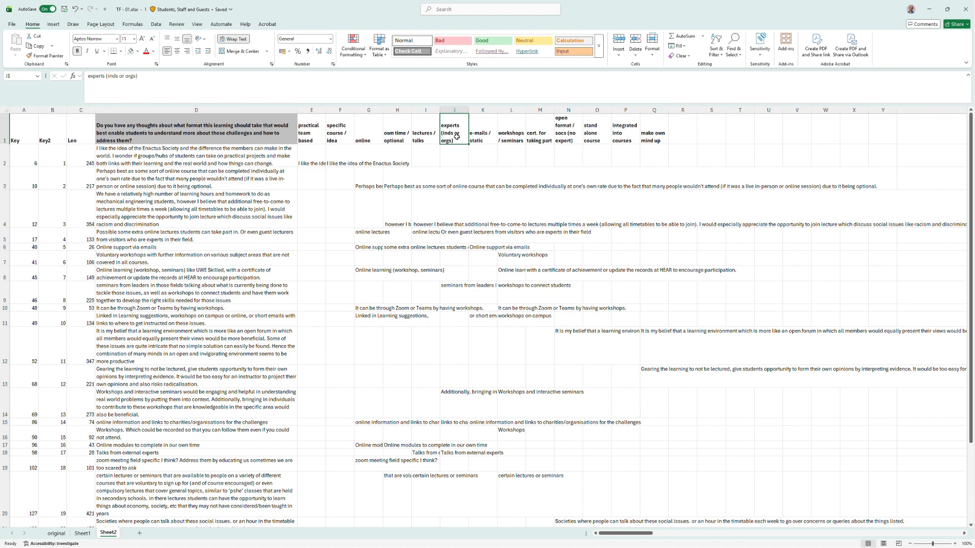
left_click(479, 141)
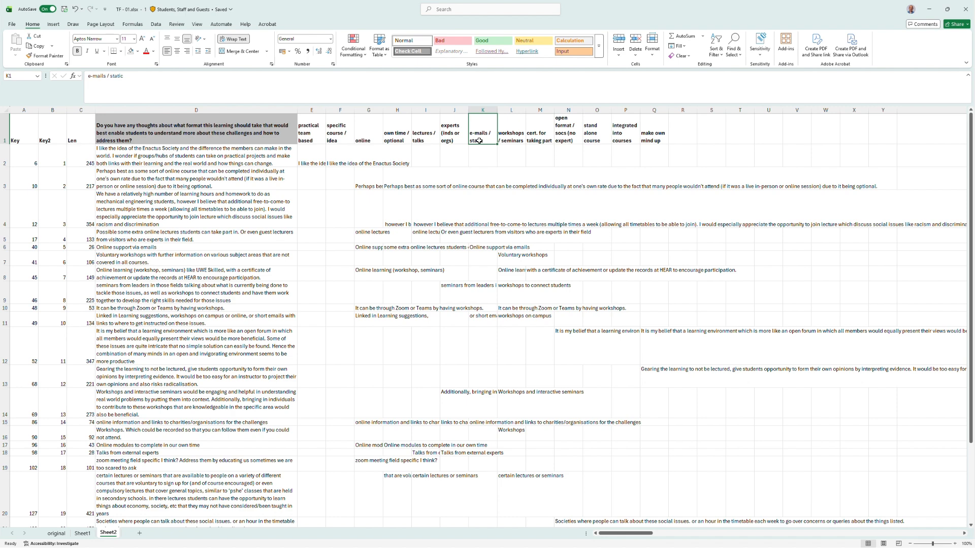
left_click(517, 138)
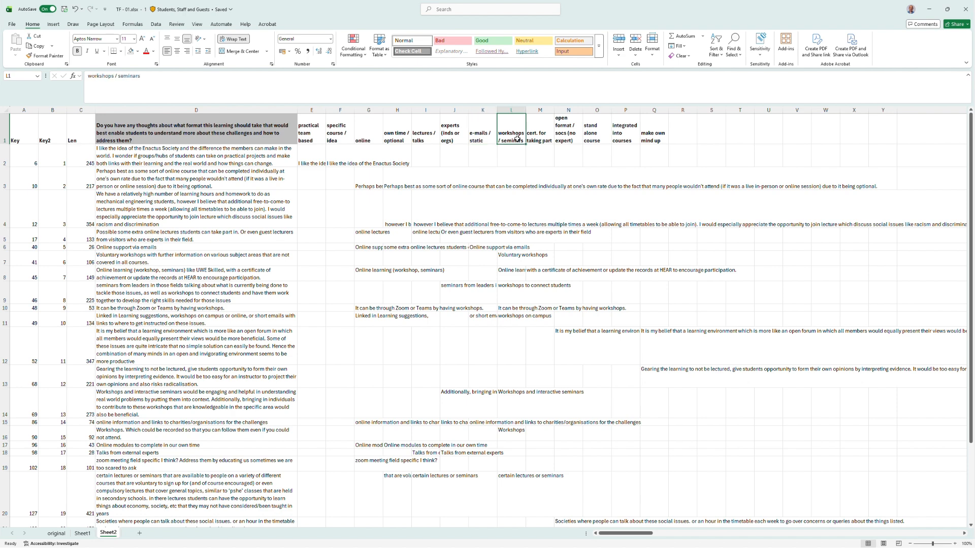
left_click(428, 138)
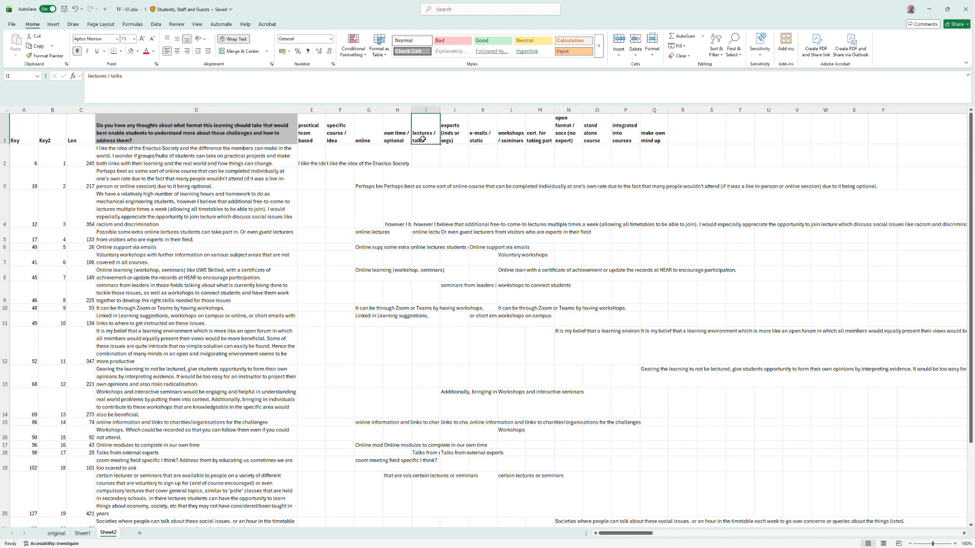
left_click(512, 139)
left_click(541, 140)
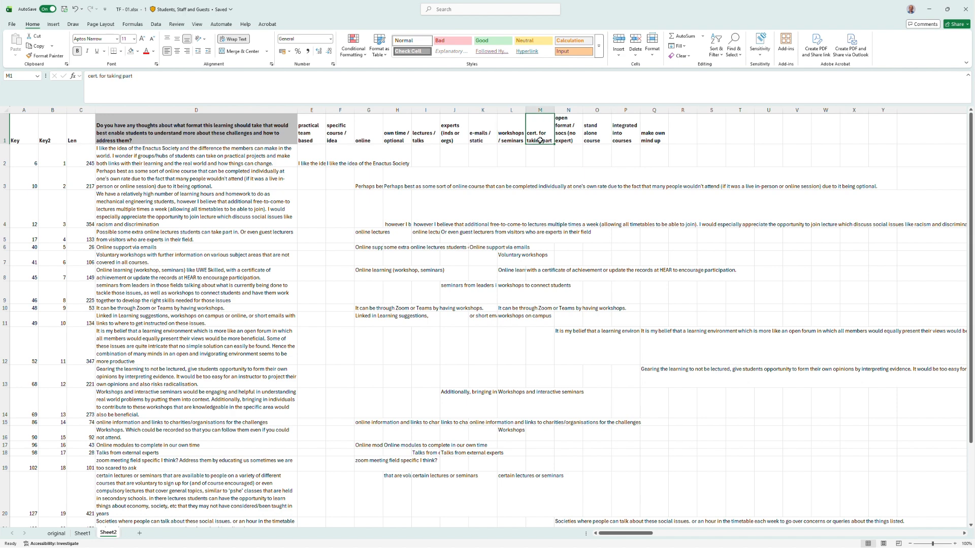
left_click(567, 138)
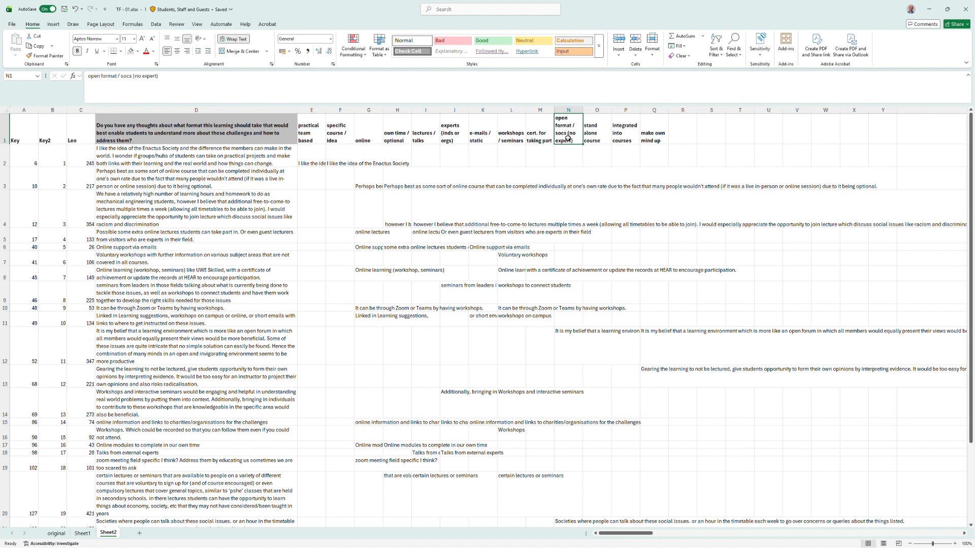
left_click(598, 136)
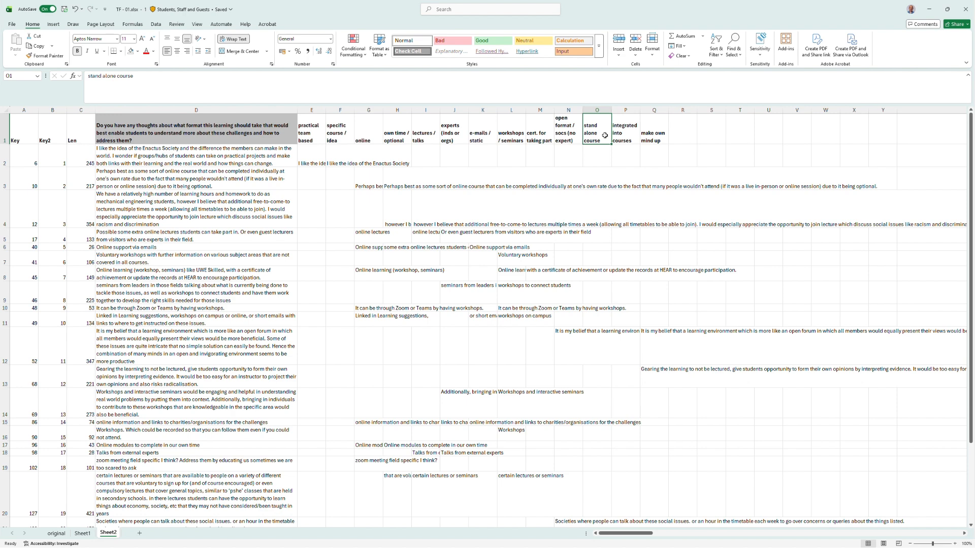
left_click(618, 136)
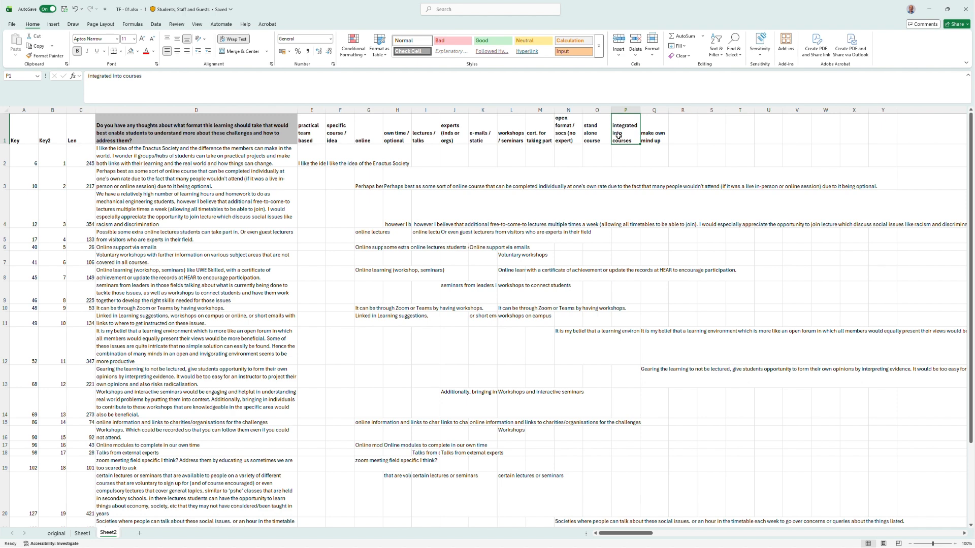
left_click(644, 136)
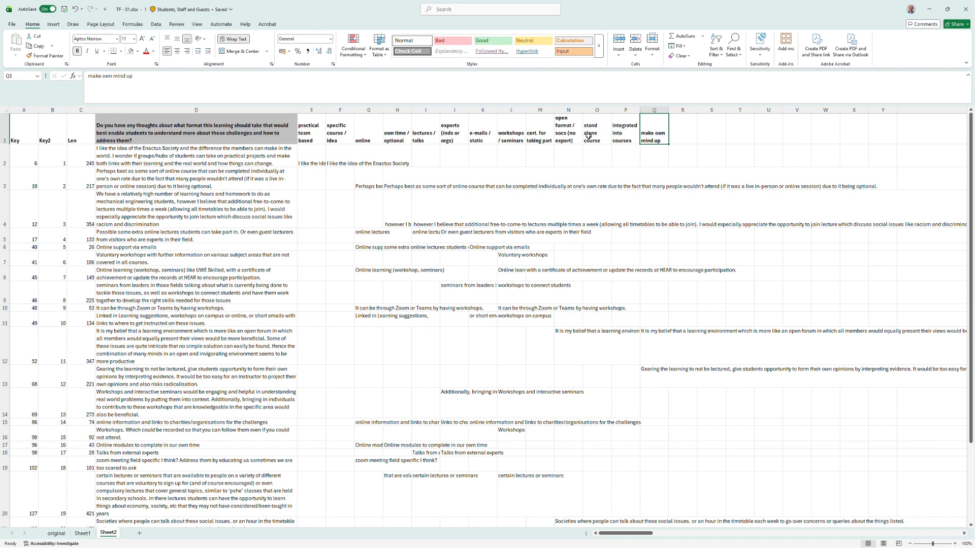
left_click(572, 136)
left_click(647, 135)
Insert a blank row above the header row.
left_click(6, 132)
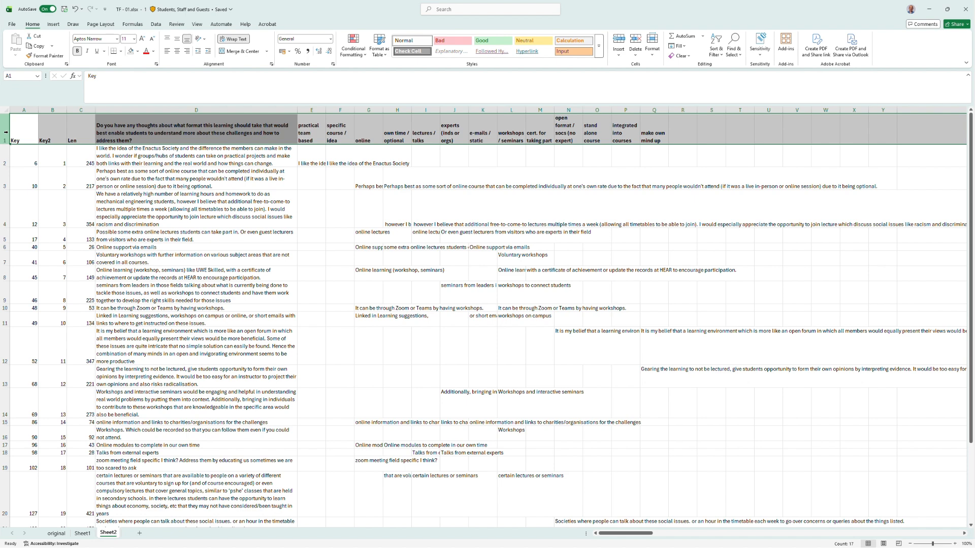
right_click(5, 132)
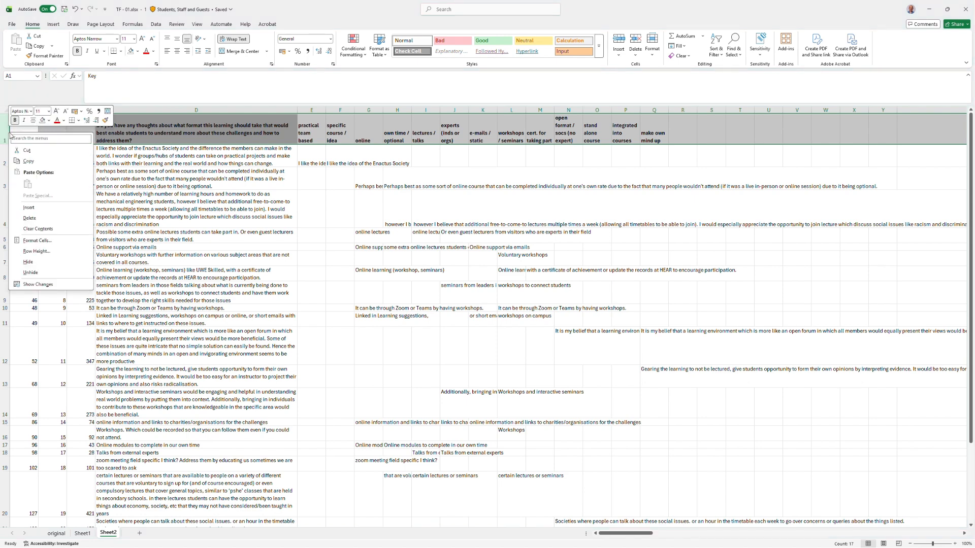
left_click(15, 208)
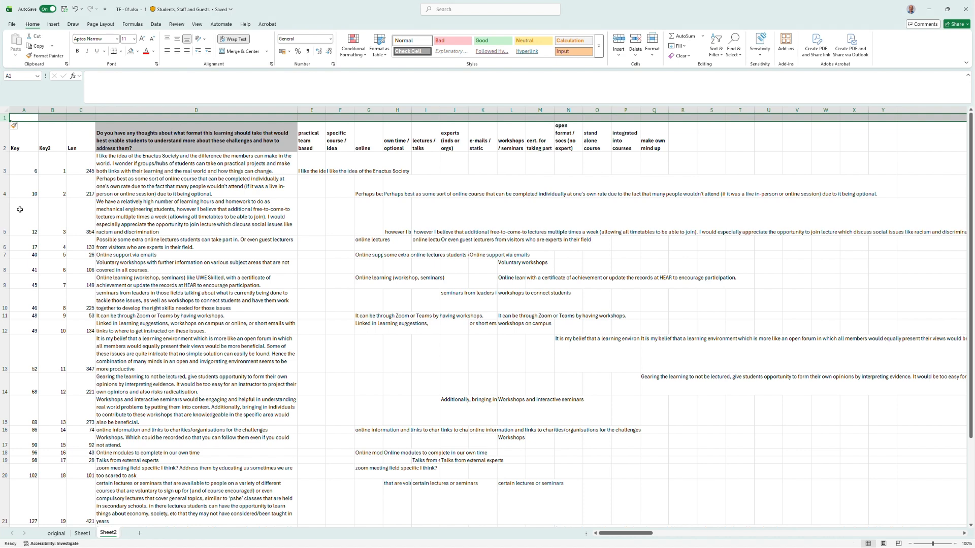
Enter the formula =COUNTA(E3:E100) in E1 to count responses in the first category.
left_click(307, 119)
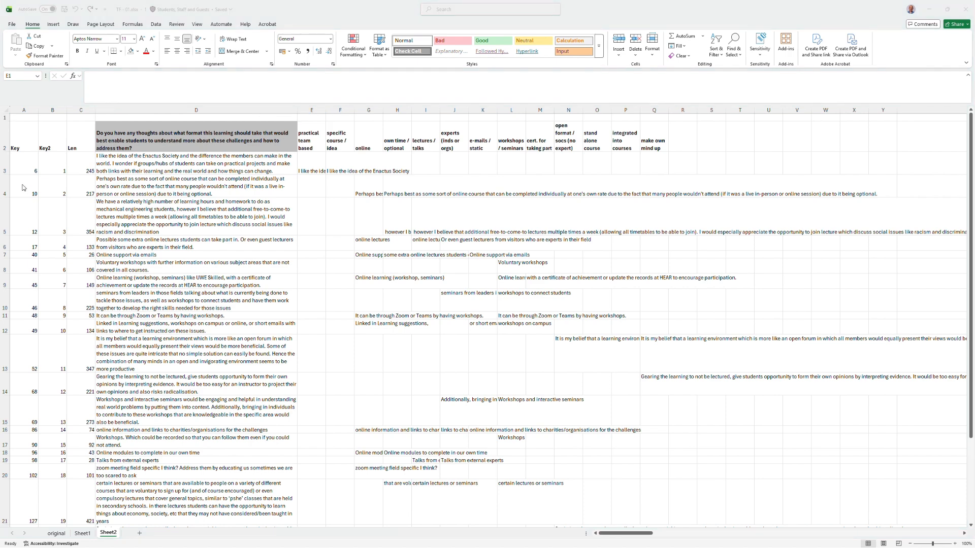
left_click(95, 85)
type("=counta")
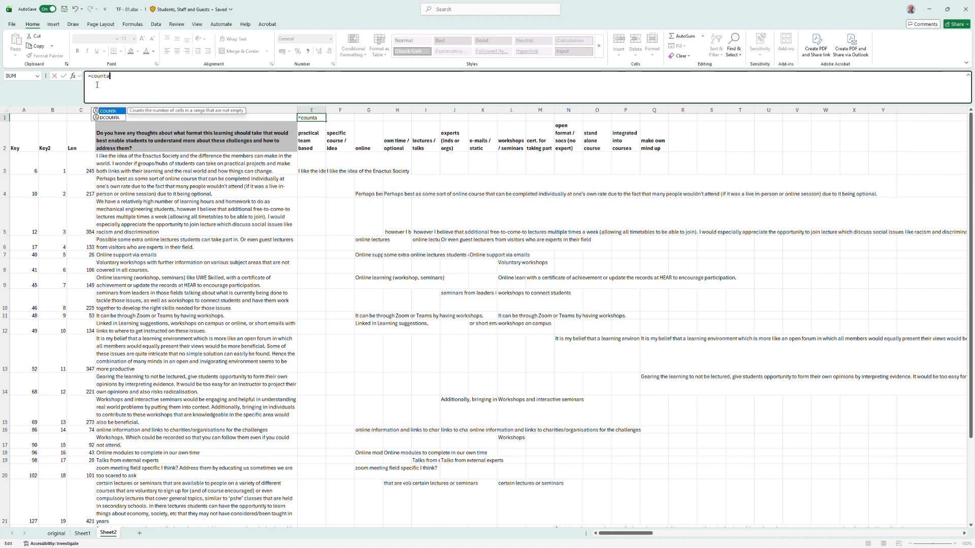
type("(")
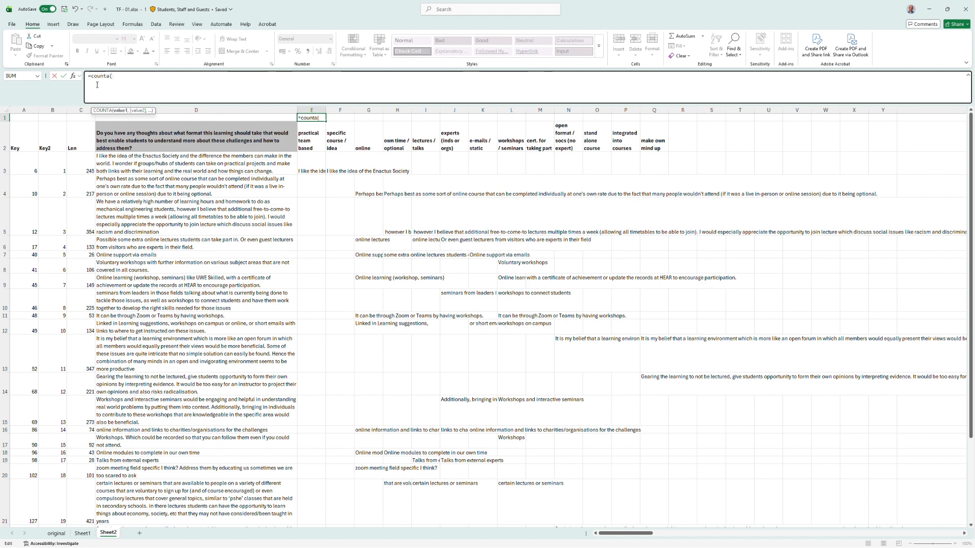
type("e3:")
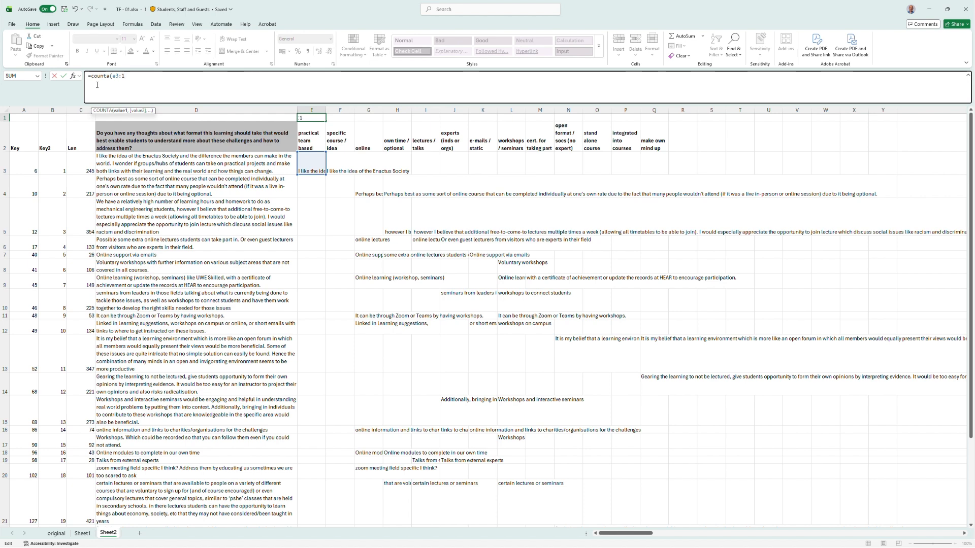
type("e100")
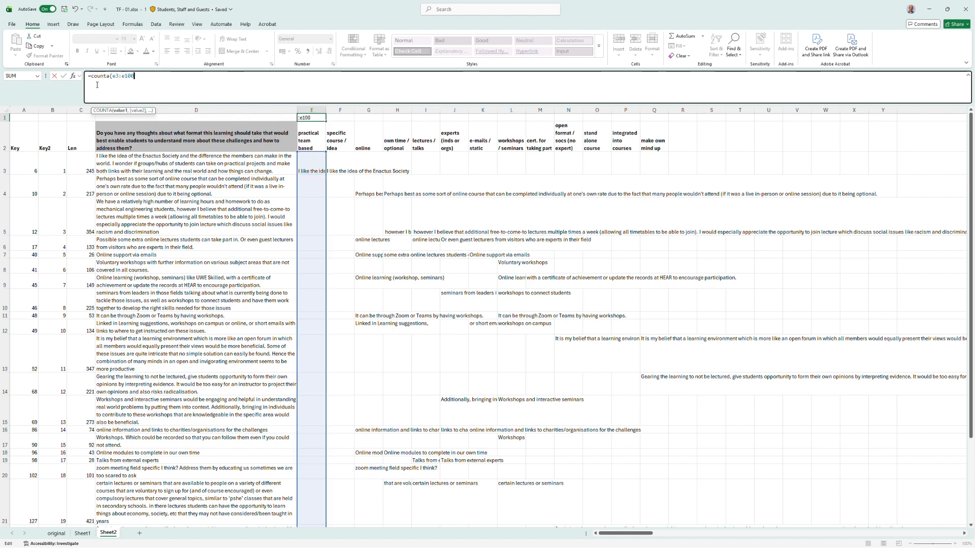
type(")")
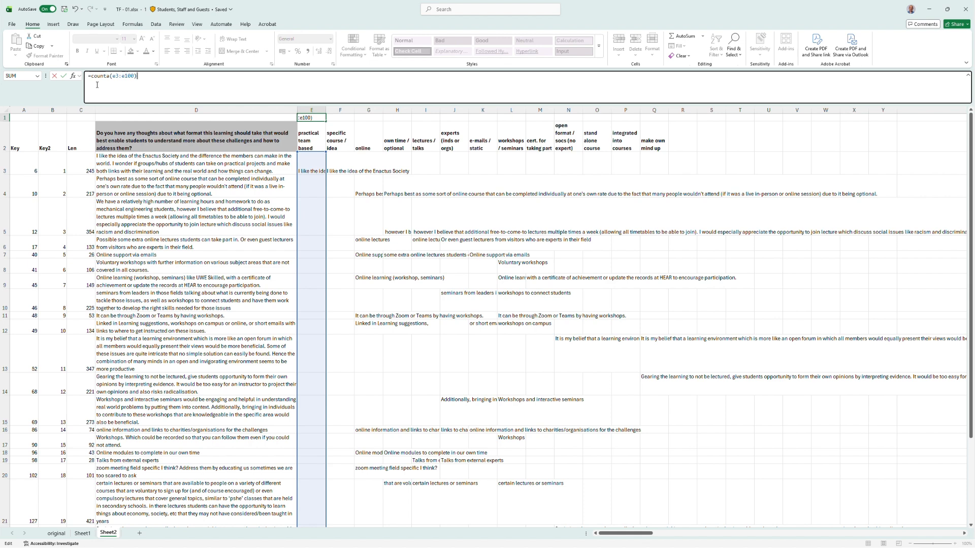
key("Return")
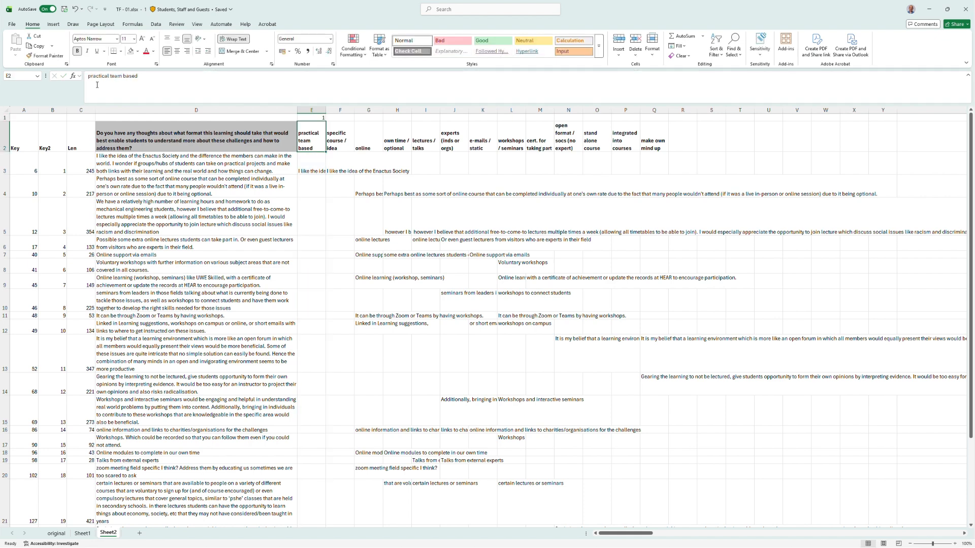
Copy the E1 count formula across row 1 through column Q.
key("Up")
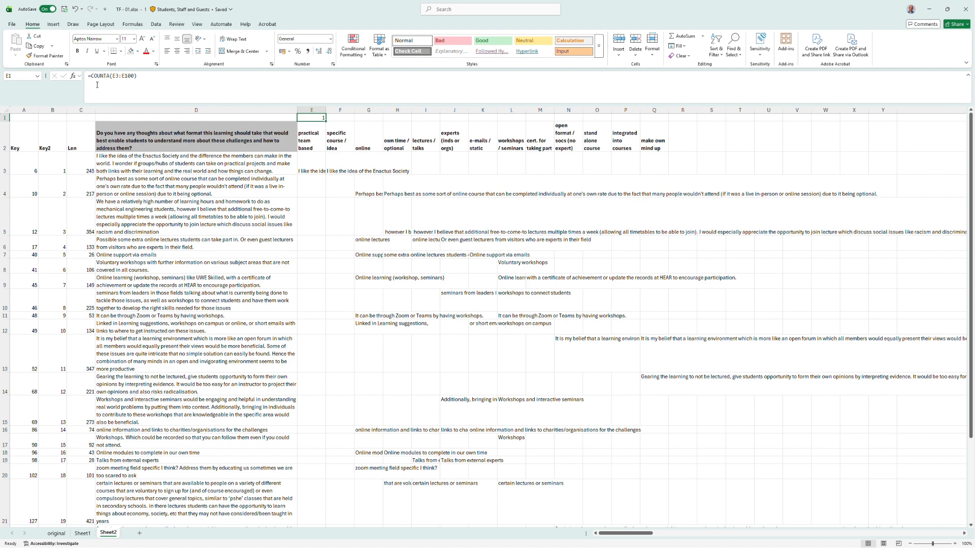
key("ctrl+c")
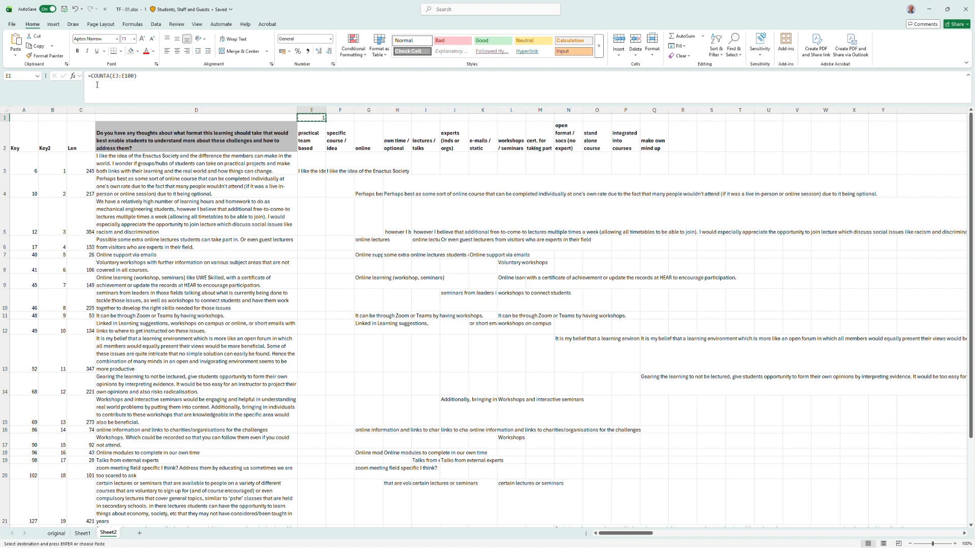
key("shift+Right")
key("shift+Right")
key("shift+Right")
key("shift+Right")
key("shift+Right")
key("shift+Right")
key("shift+Right")
key("shift+Right")
key("shift+Right")
key("shift+Right")
key("shift+Right")
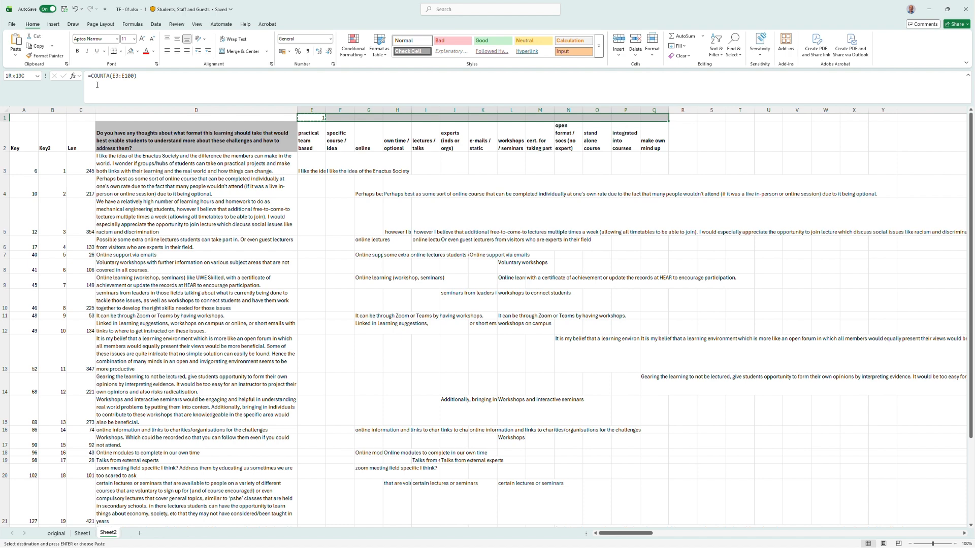
key("ctrl+v")
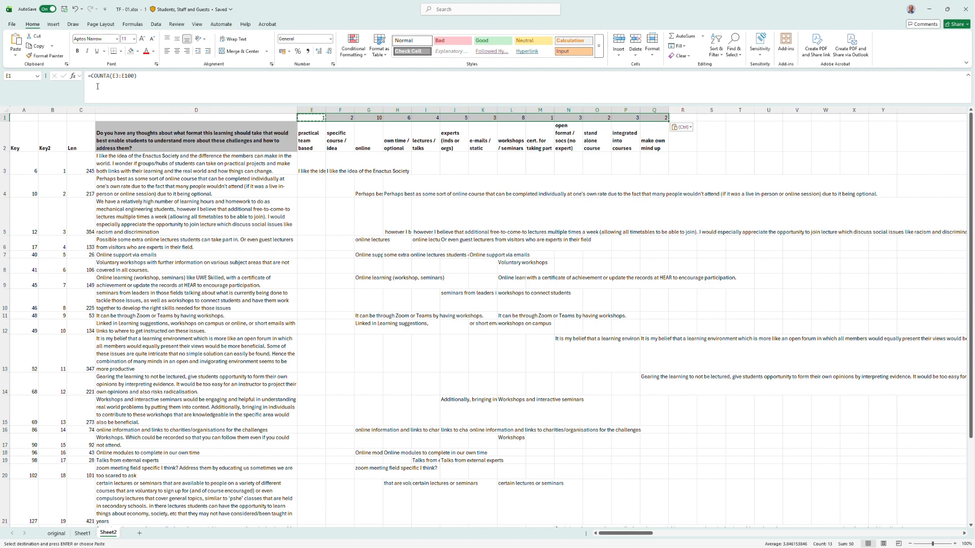
Check the count formulas in row 1 for several category columns.
left_click(342, 119)
left_click(373, 119)
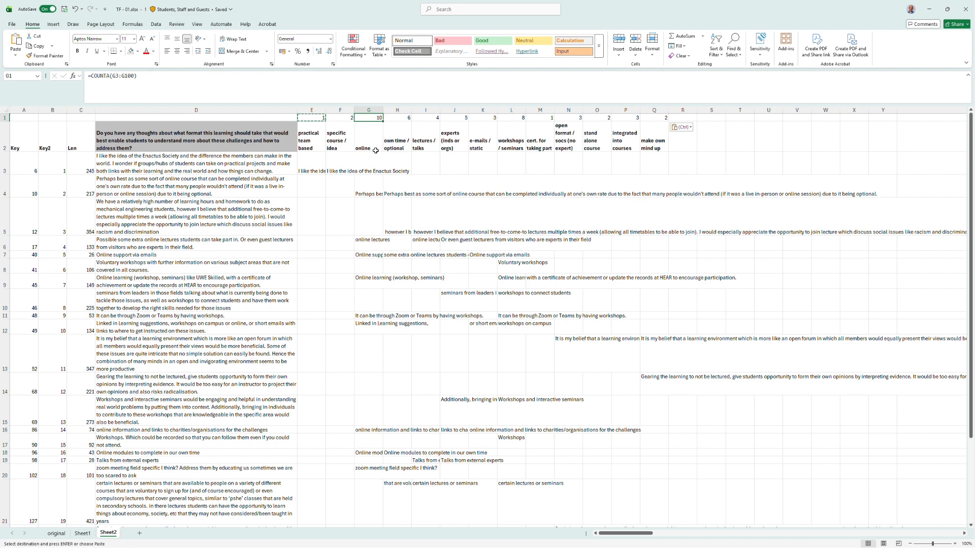
left_click(318, 118)
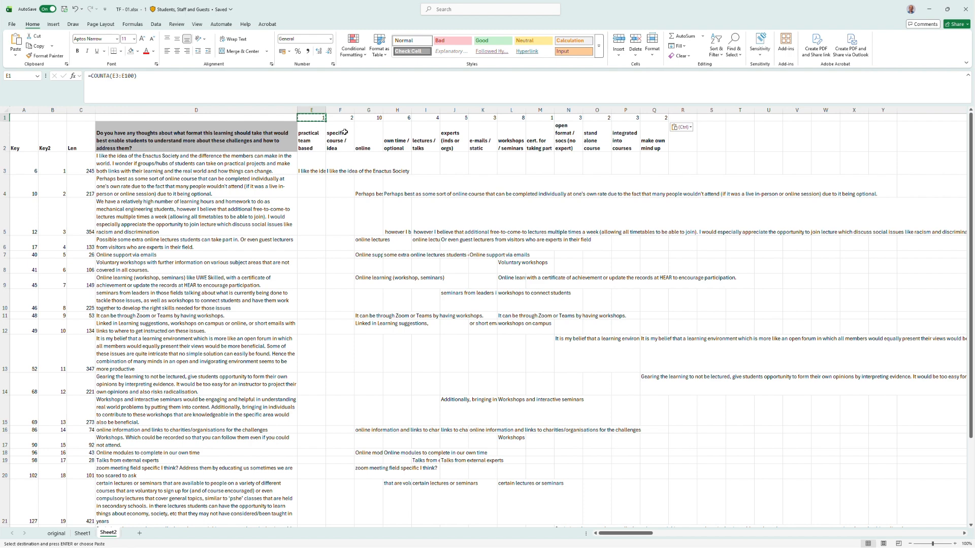
left_click(374, 119)
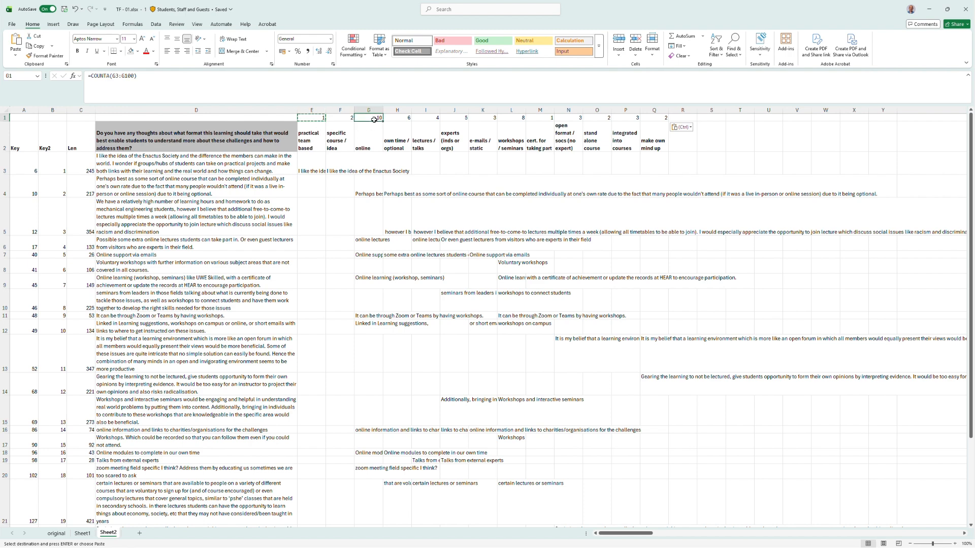
left_click(506, 118)
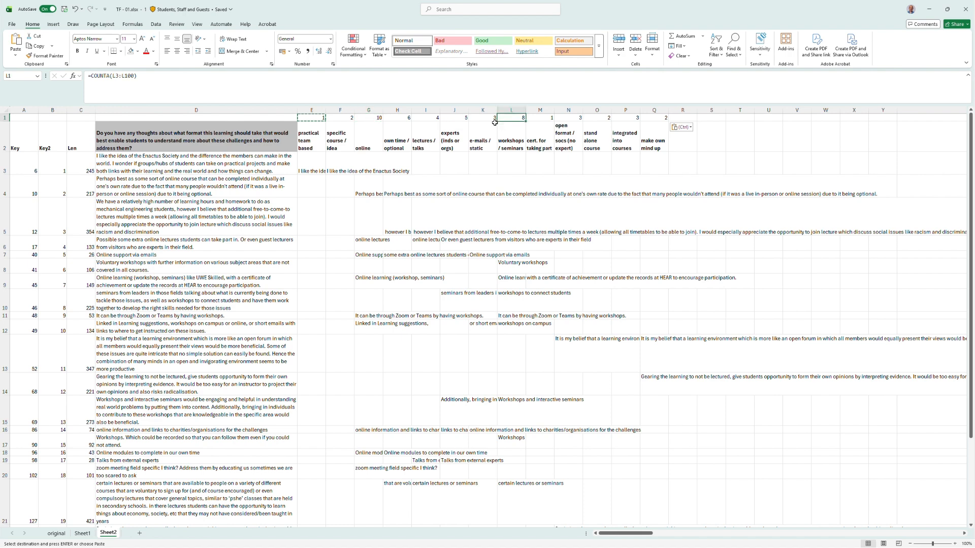
left_click(458, 119)
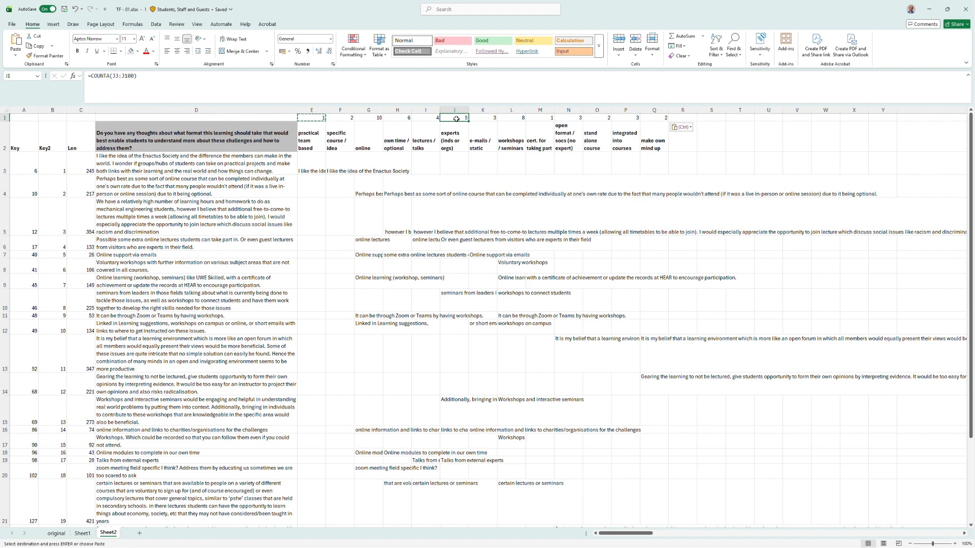
Sort the category columns E through Q left to right by their row 1 counts, largest to smallest.
left_click(317, 109)
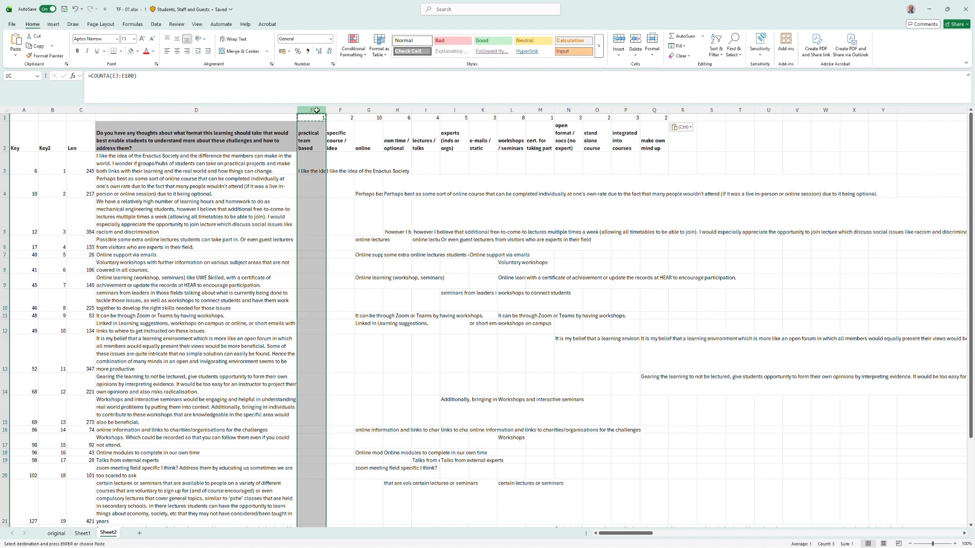
left_click_drag(317, 110, 654, 107)
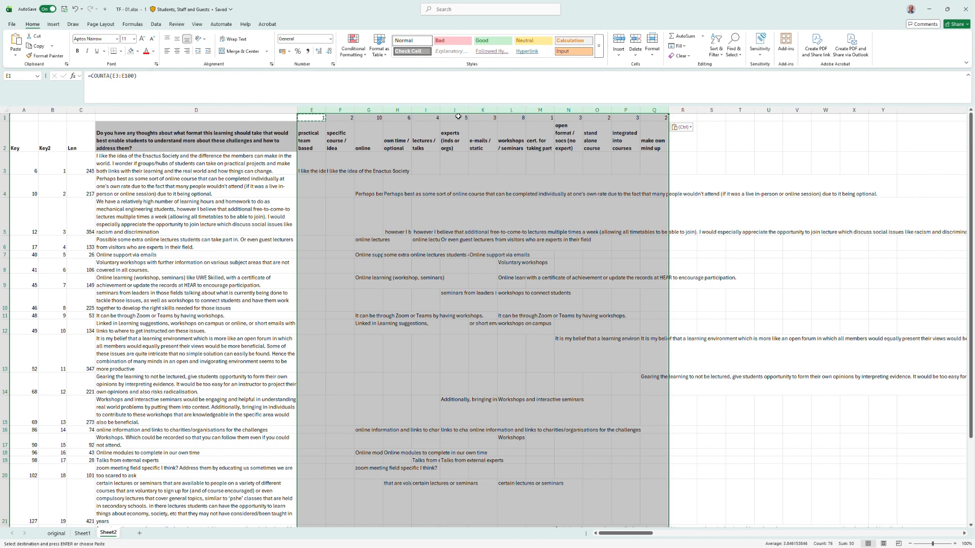
left_click(716, 50)
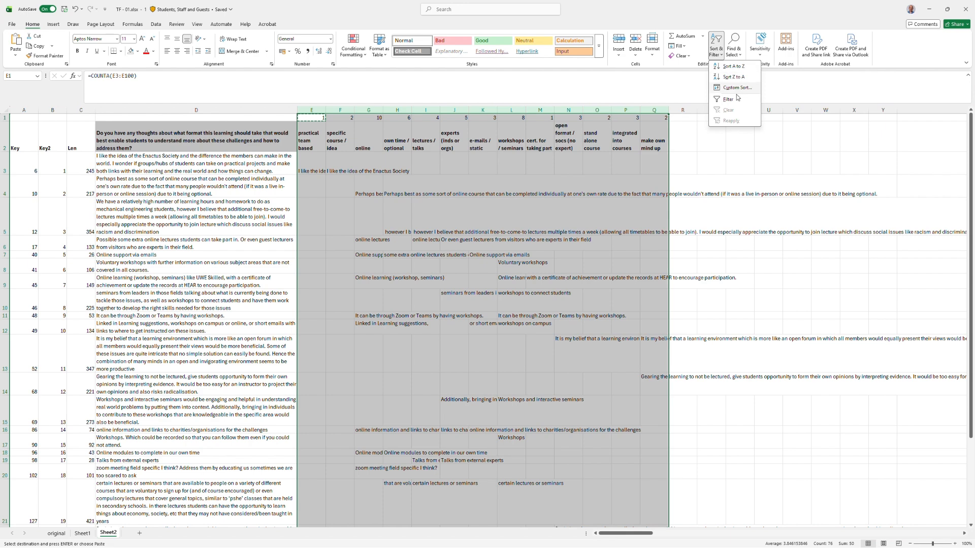
left_click(735, 87)
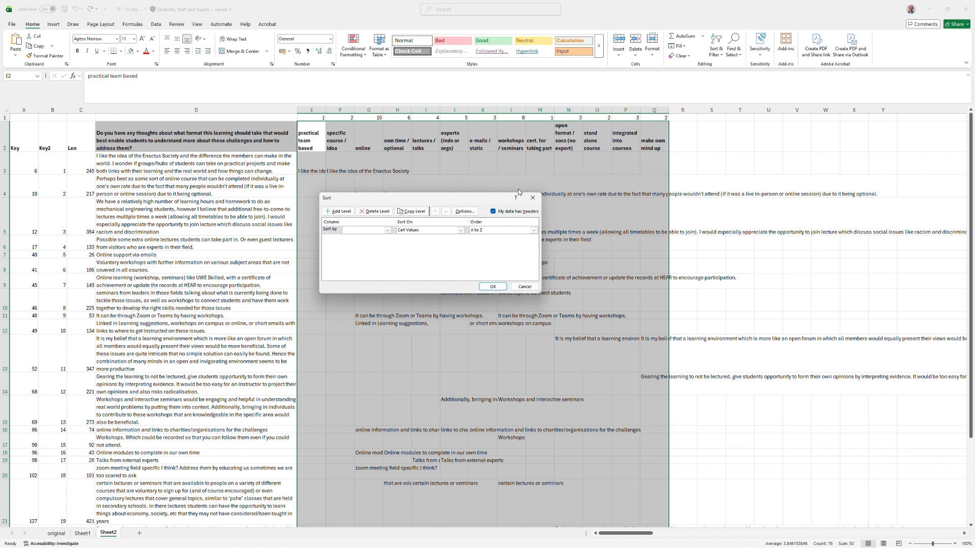
left_click(465, 211)
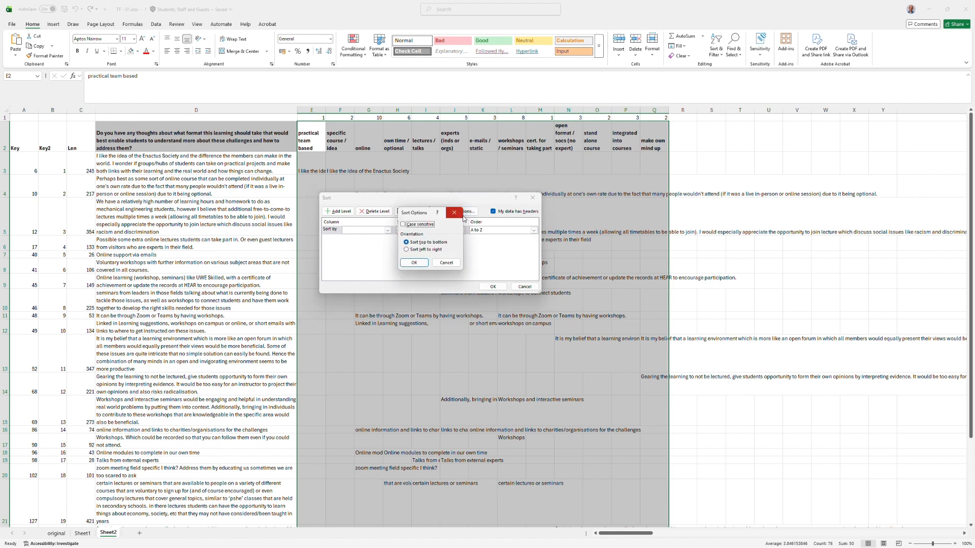
left_click(425, 250)
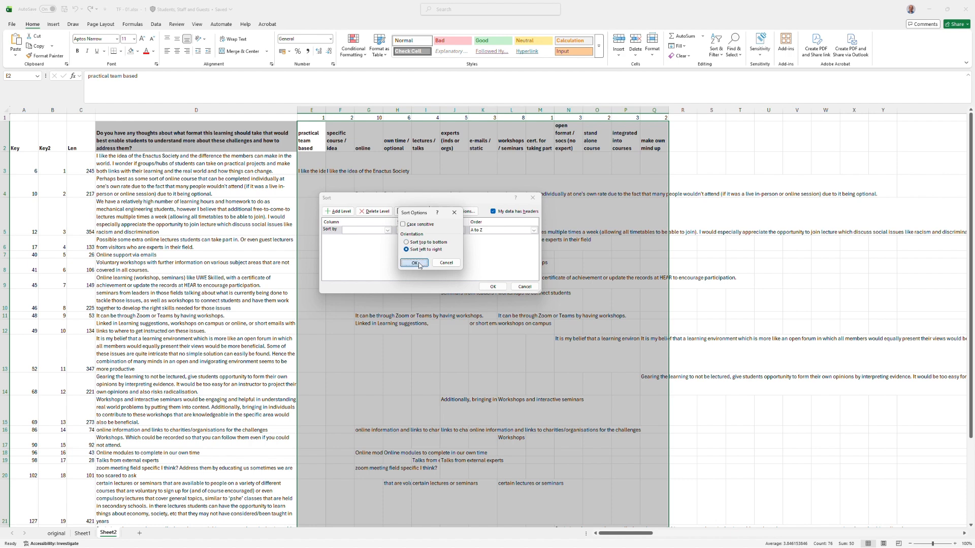
left_click(419, 264)
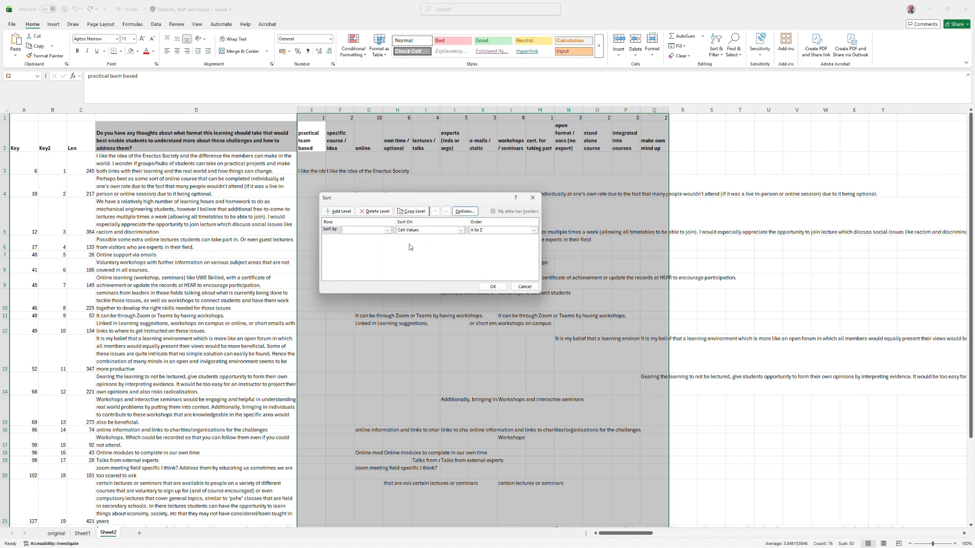
left_click(387, 230)
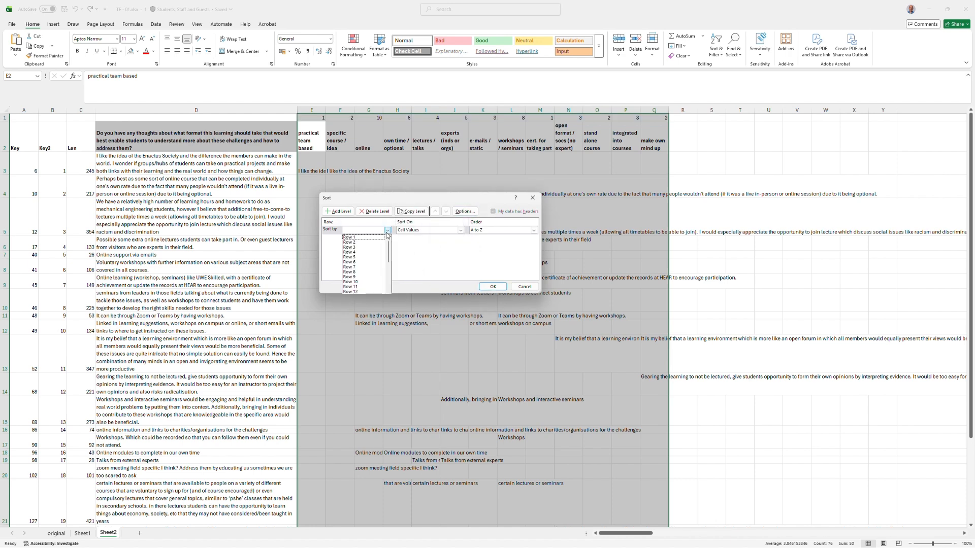
left_click(385, 237)
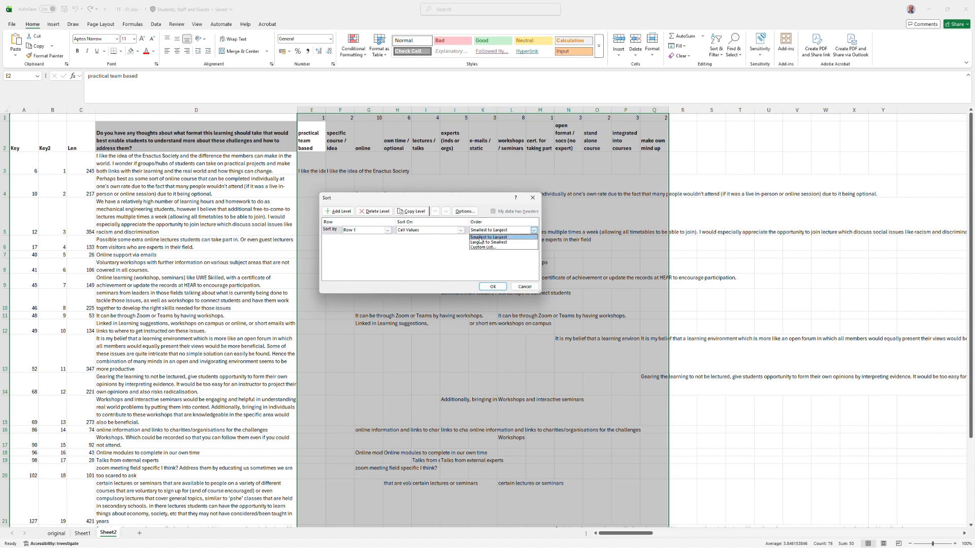
left_click(480, 243)
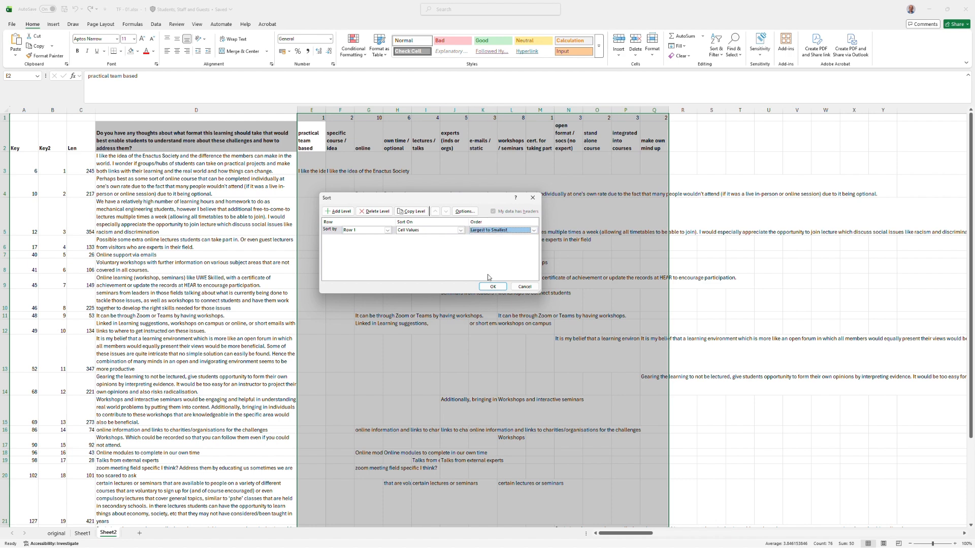
left_click(492, 287)
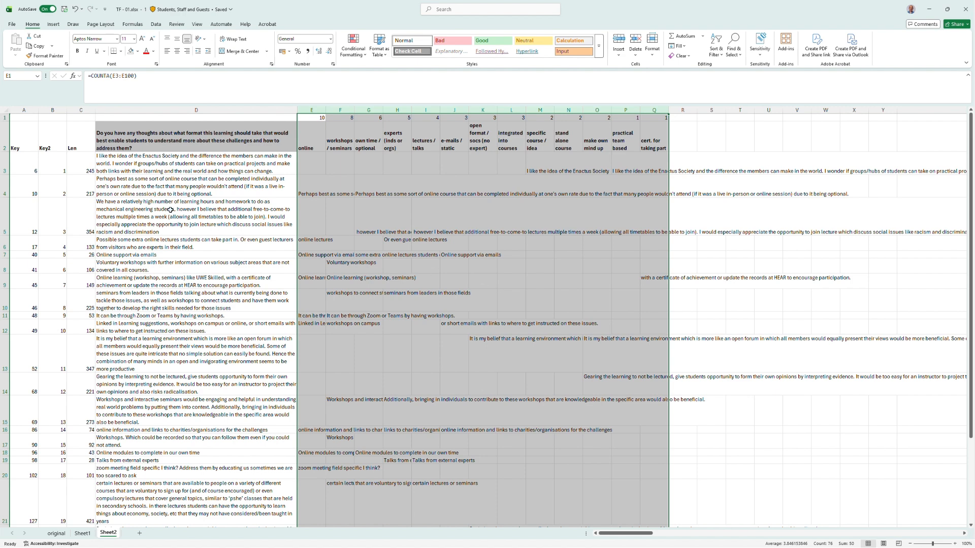
Sort the response rows top to bottom by column F, A to Z, so workshops / seminars quotes come first.
left_click(7, 161)
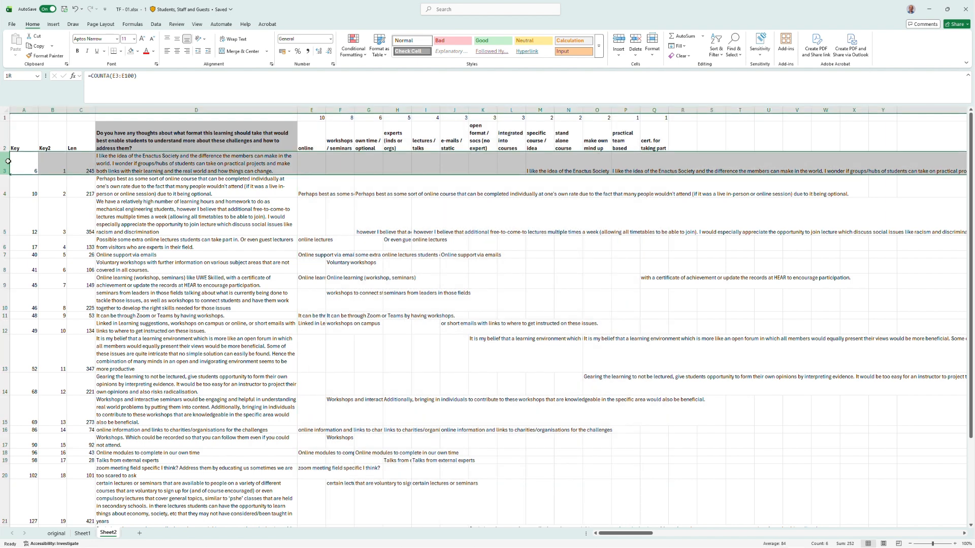
left_click(5, 119)
left_click_drag(5, 122, 7, 131)
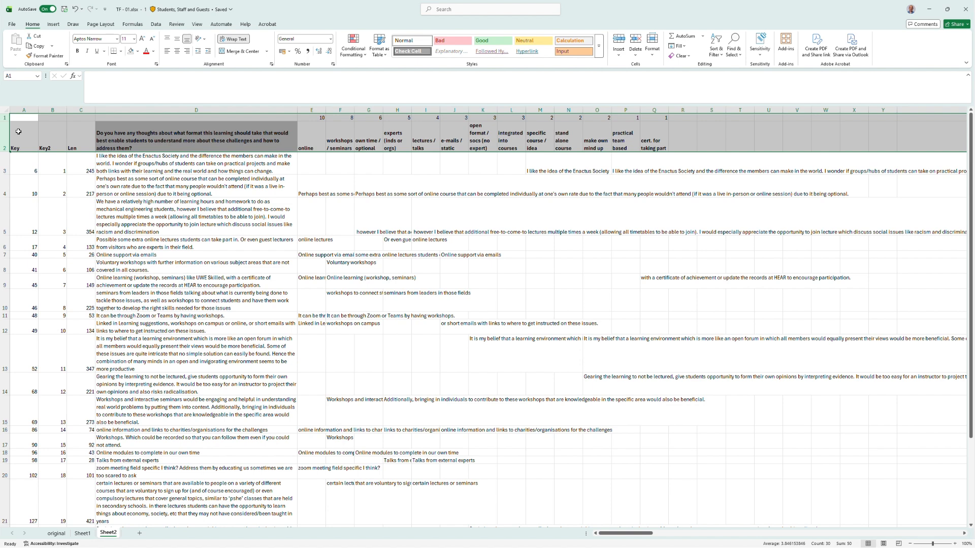
left_click_drag(7, 158, 88, 488)
scroll(231, 297, "up", 2)
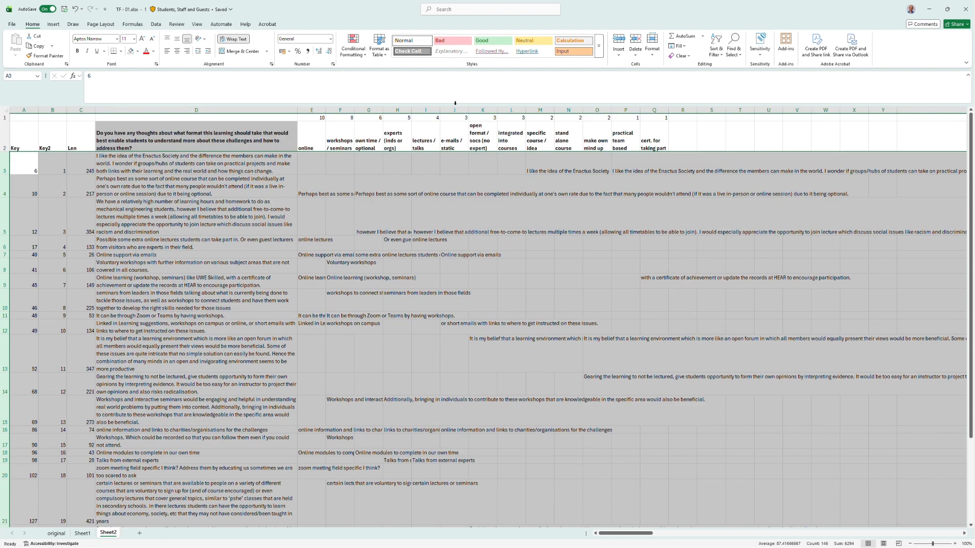
left_click(715, 47)
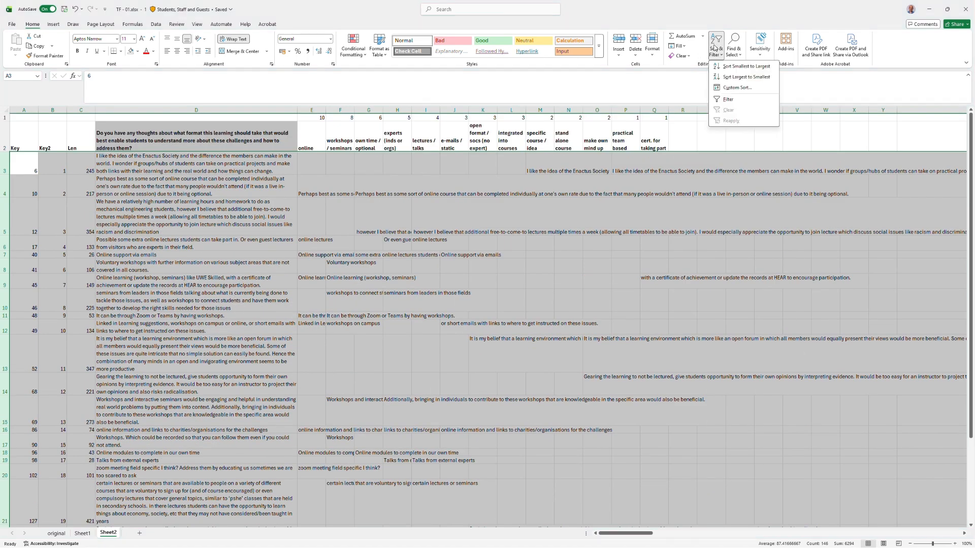
left_click(730, 89)
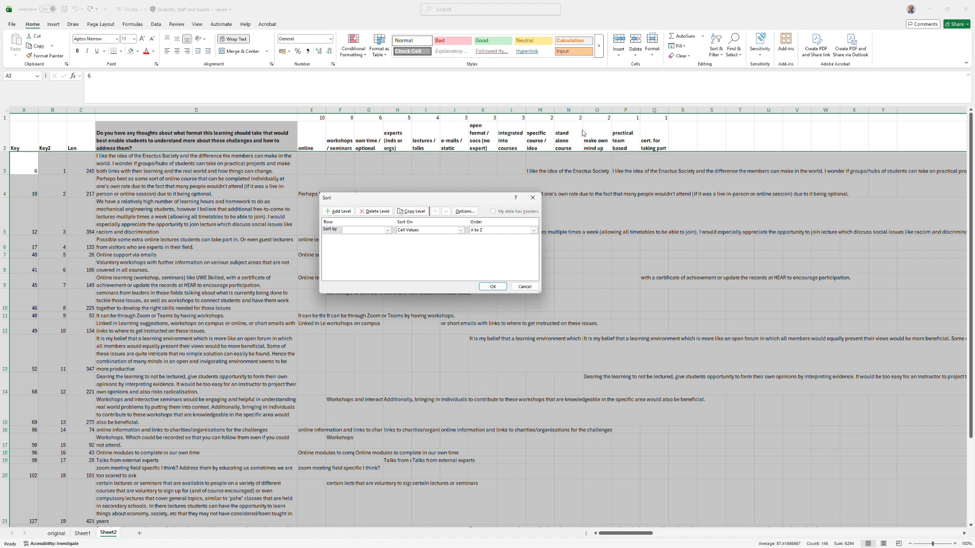
left_click(462, 212)
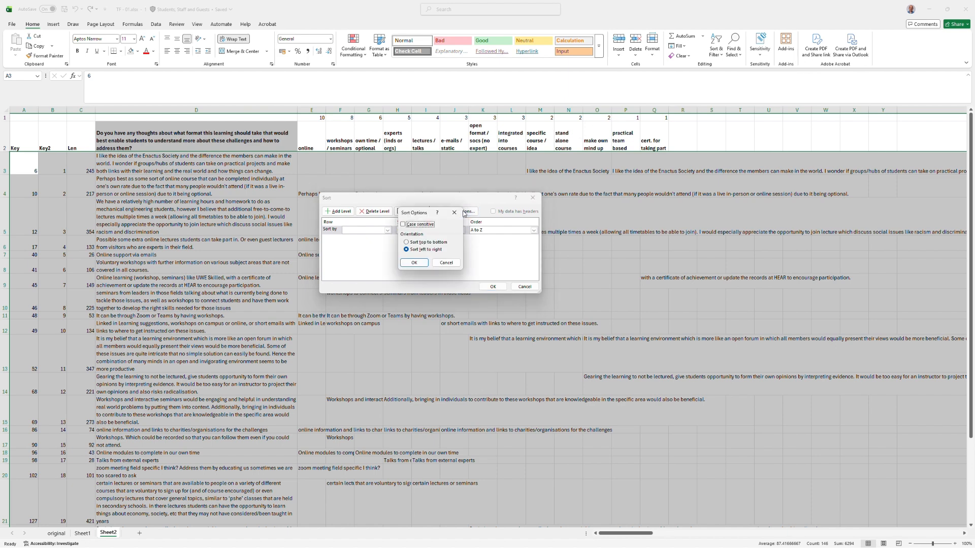
left_click(428, 242)
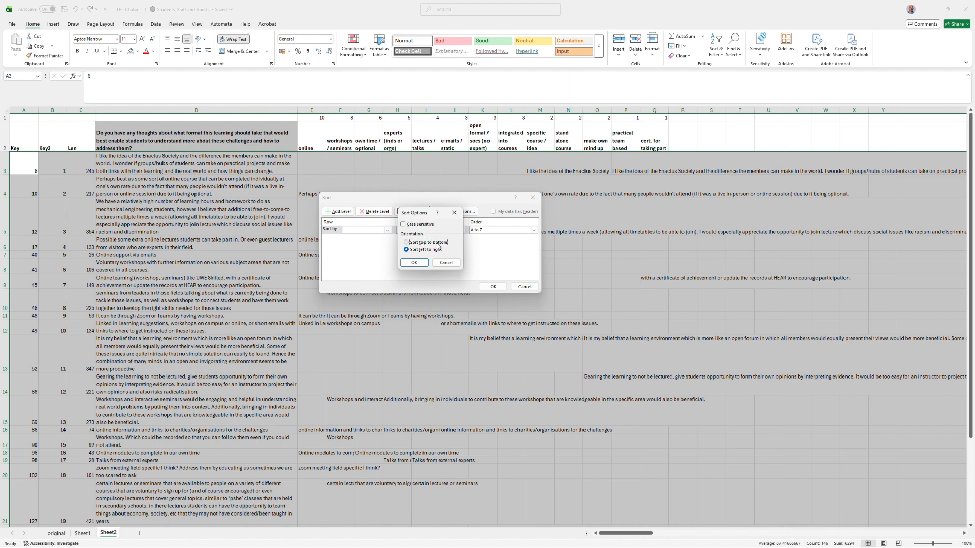
left_click(415, 263)
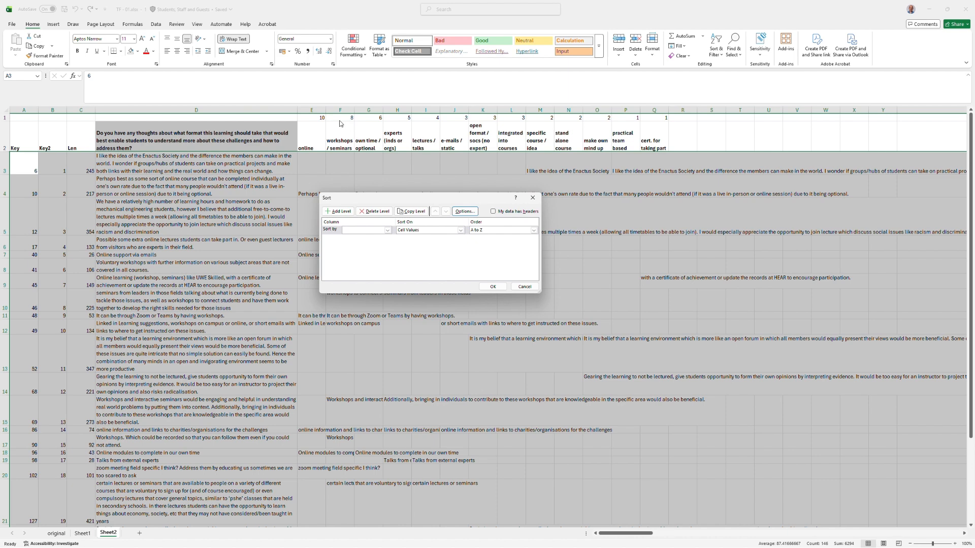
left_click(387, 230)
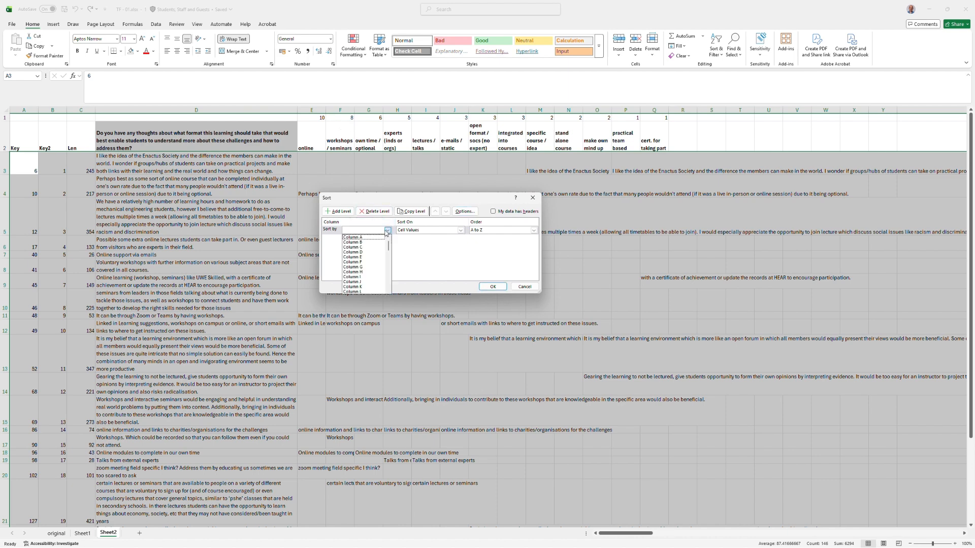
left_click(371, 262)
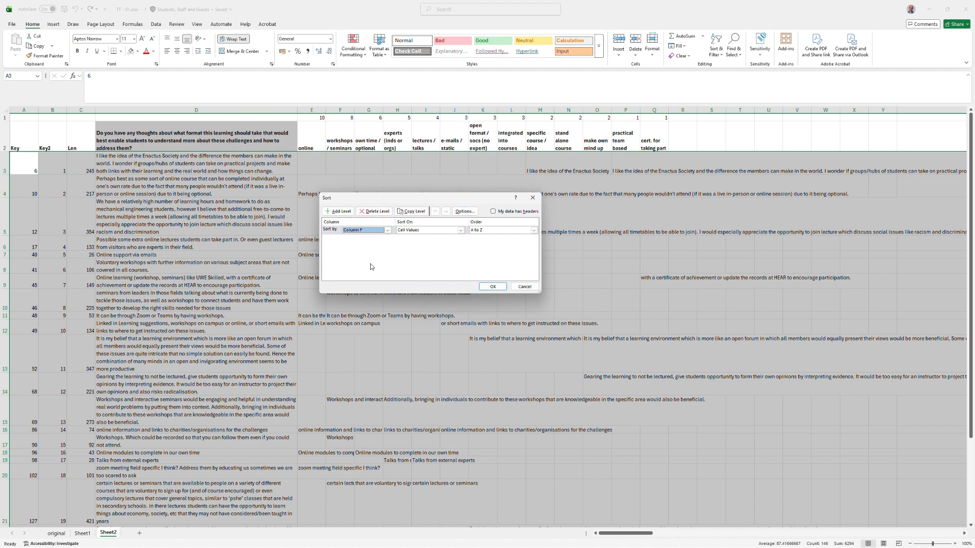
left_click(493, 288)
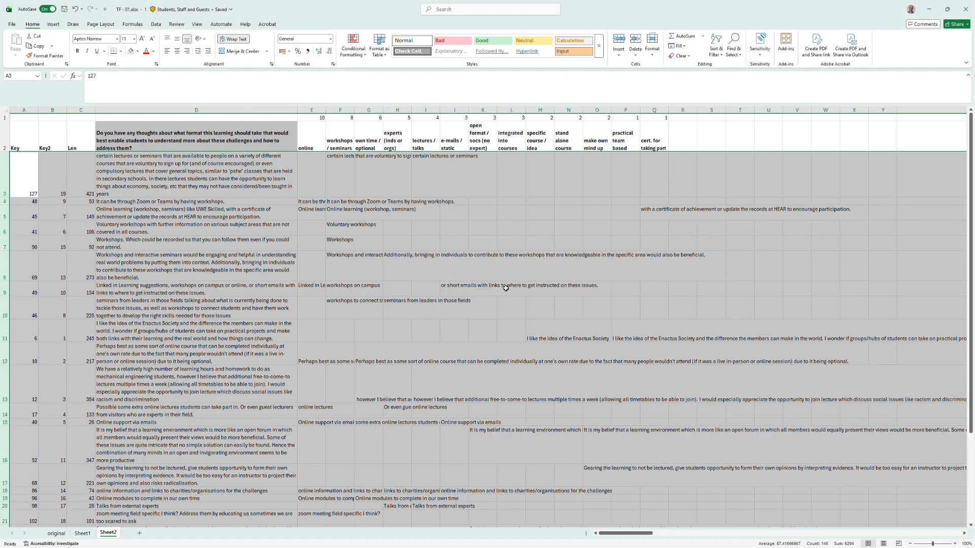
Review the workshops / seminars quotes in column F one cell at a time.
left_click(339, 171)
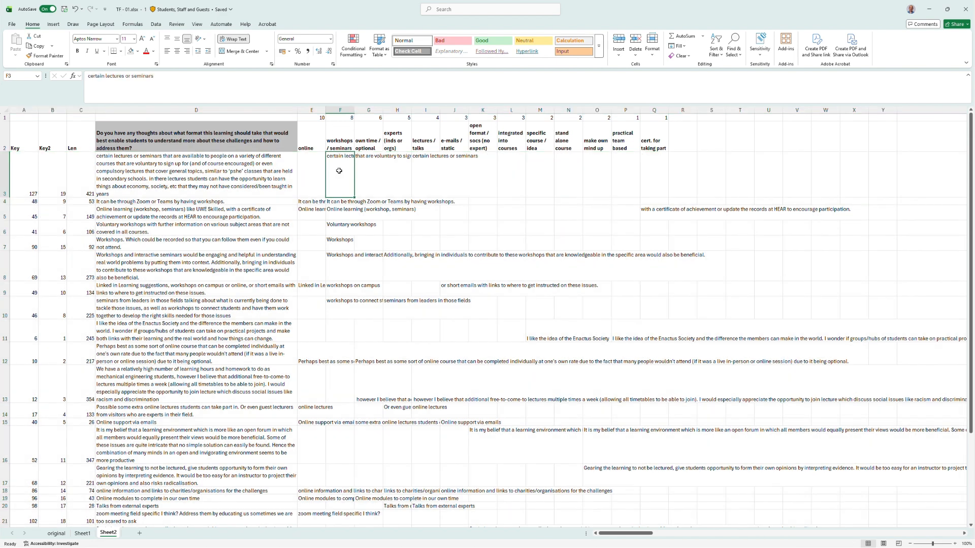
left_click_drag(339, 171, 345, 311)
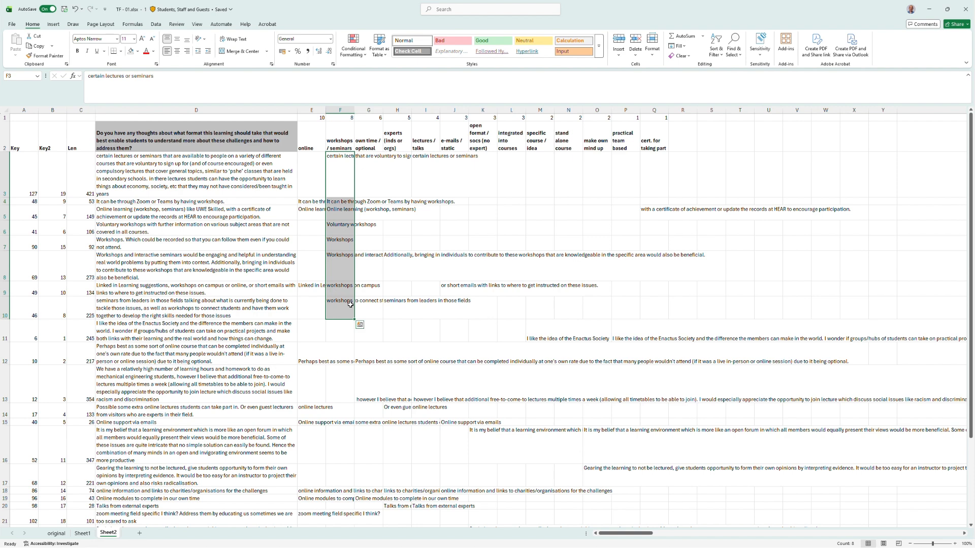
left_click_drag(340, 332, 340, 527)
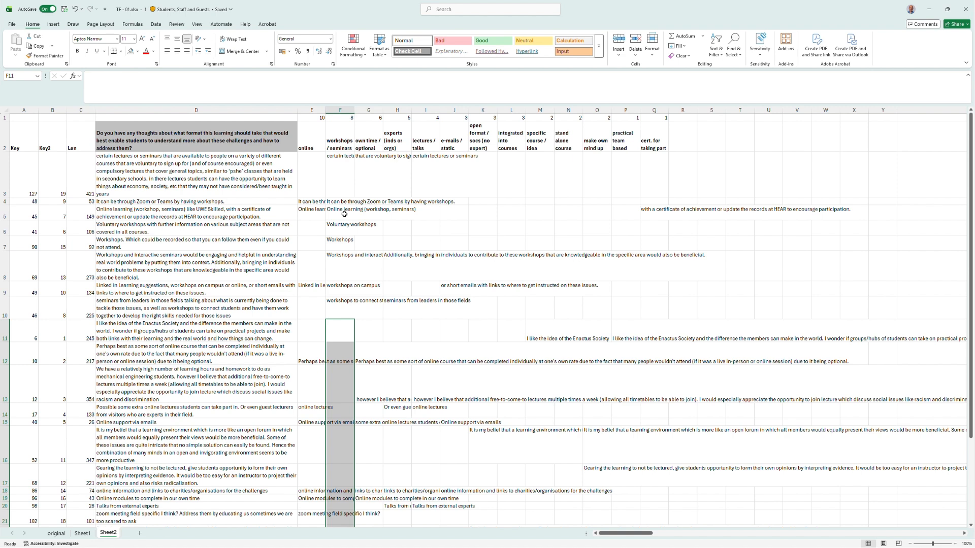
left_click(345, 189)
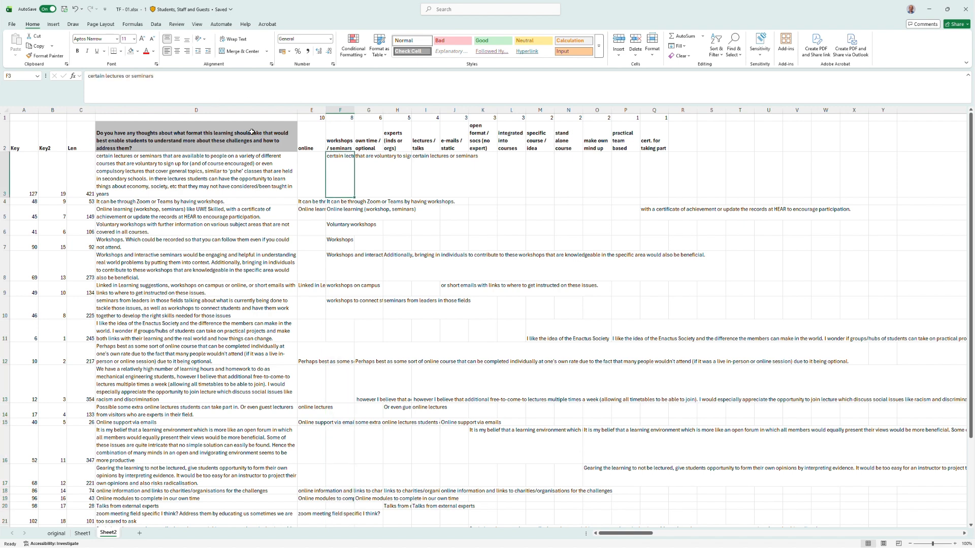
left_click(199, 88)
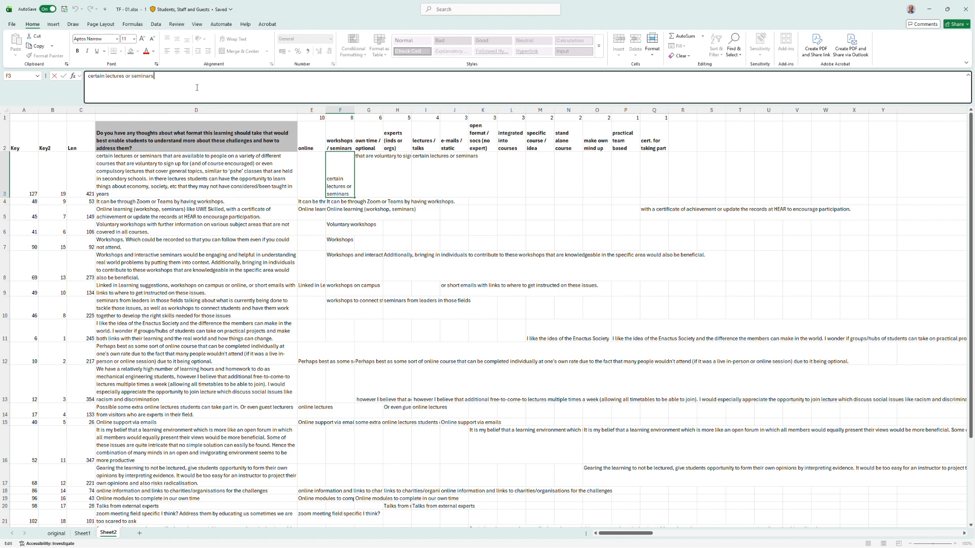
key("Return")
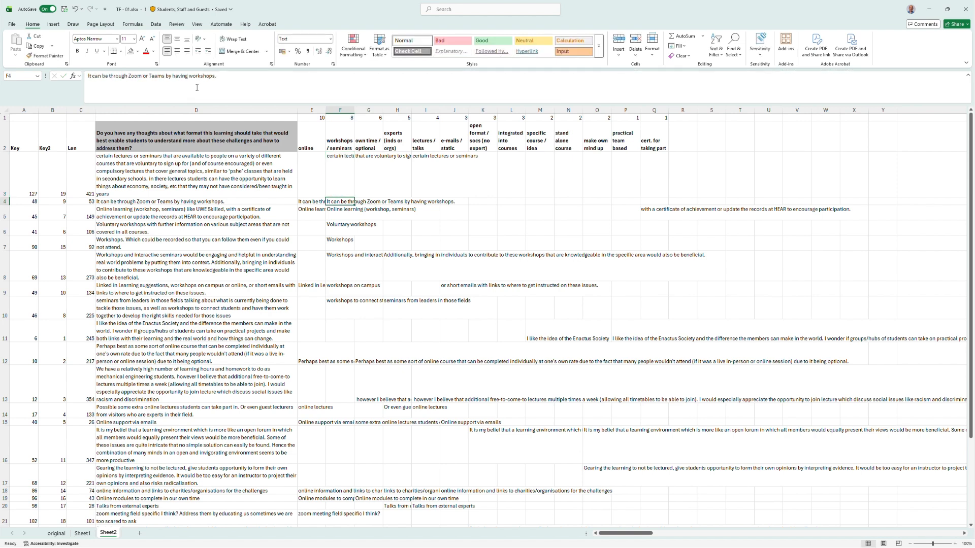
key("Return")
key("Return")
key("Return")
key("Return")
key("Return")
key("Return")
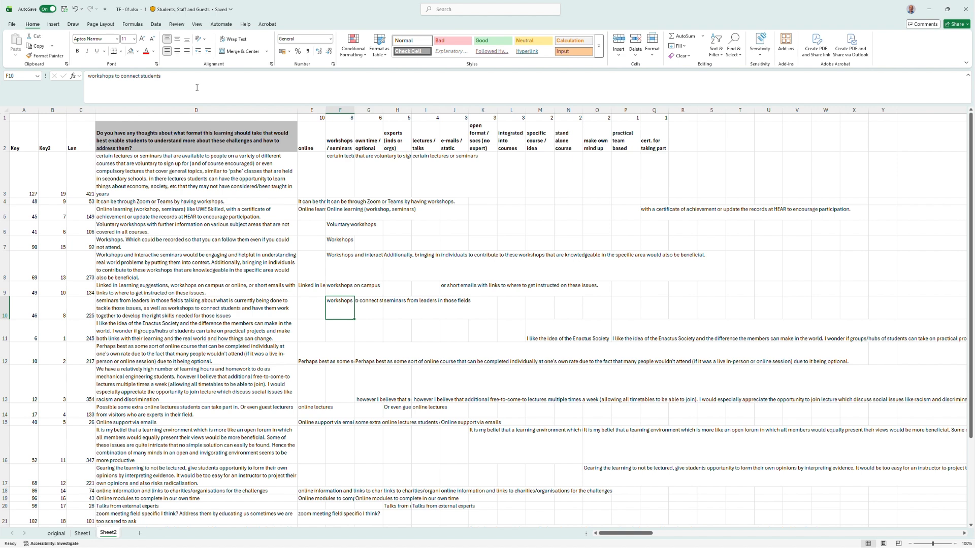
key("Up")
key("Up")
key("Up")
key("Up")
key("Up")
key("Up")
key("Up")
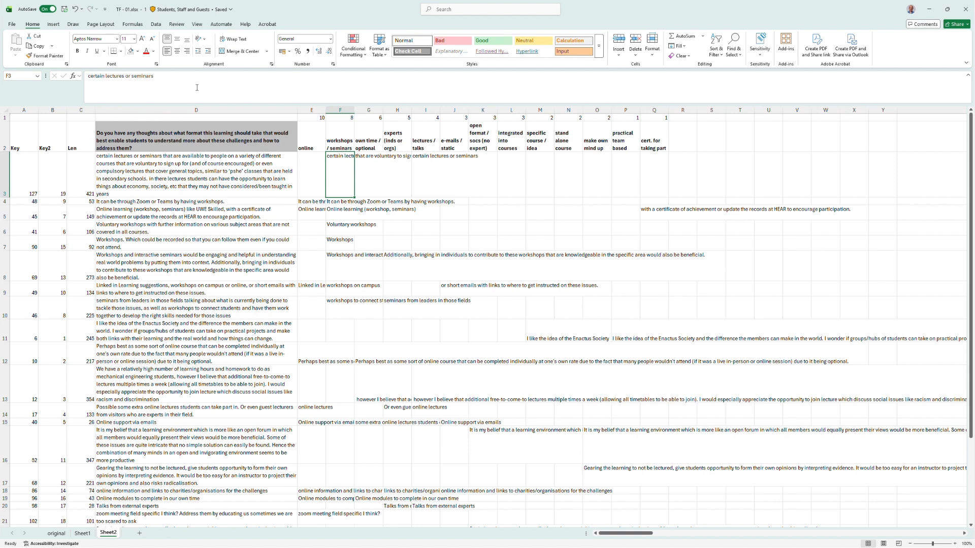
key("Right")
key("Right")
key("Right")
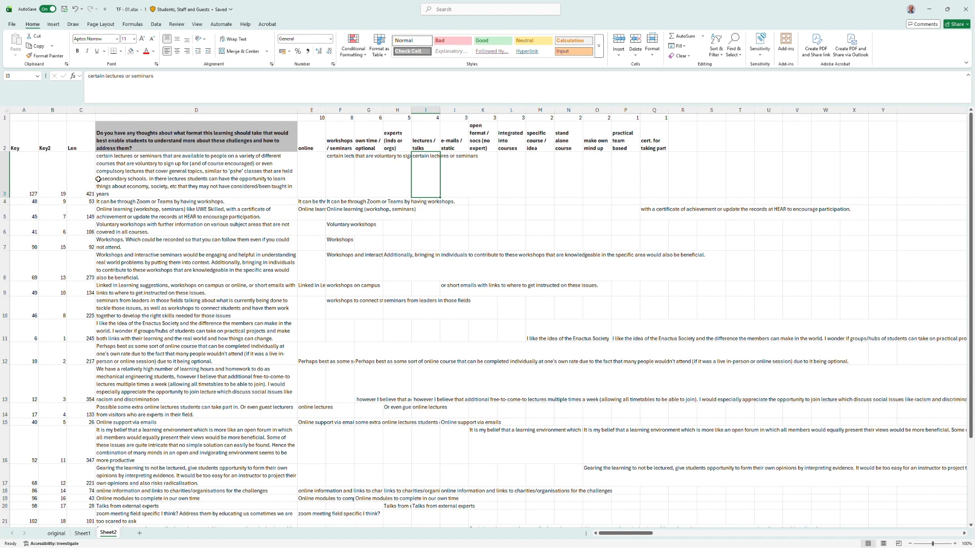
left_click(80, 147)
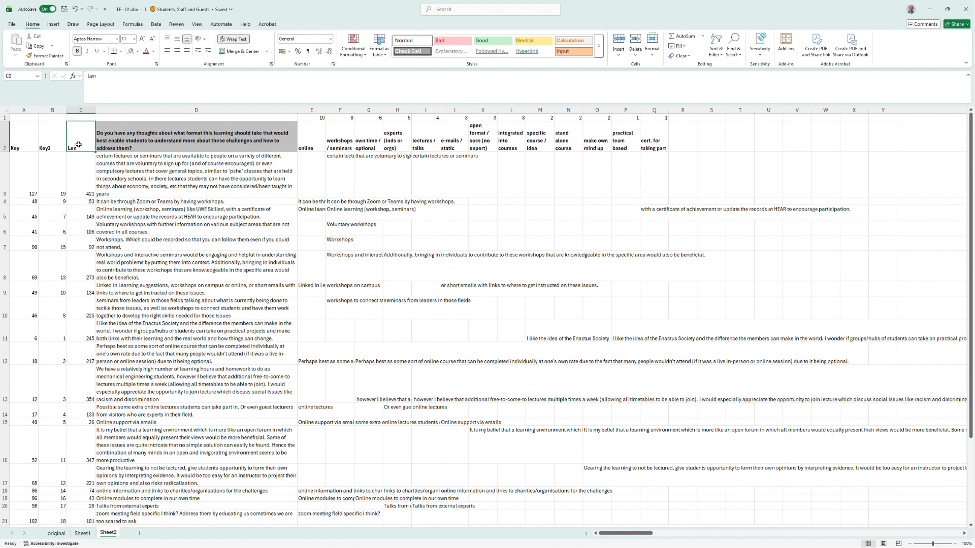
Inspect the LEN formula in the Len column that measures each response's character length.
left_click(115, 167)
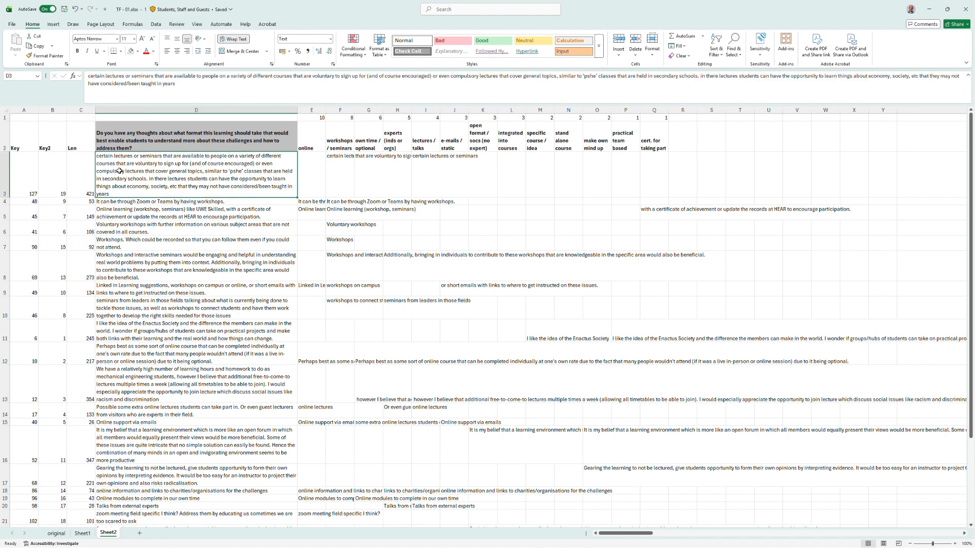
left_click(87, 177)
scroll(123, 216, "down", 3)
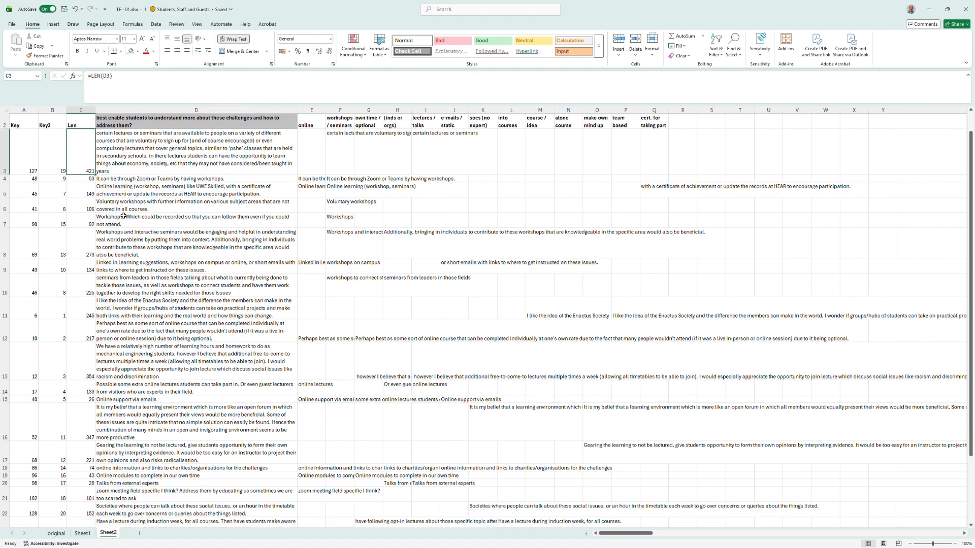
scroll(123, 216, "down", 5)
Compute the average of C3:C26 in cell C27 with an AVERAGE formula, then switch to the published paper's Question 2 write-up.
left_click(81, 399)
left_click(130, 93)
type("=")
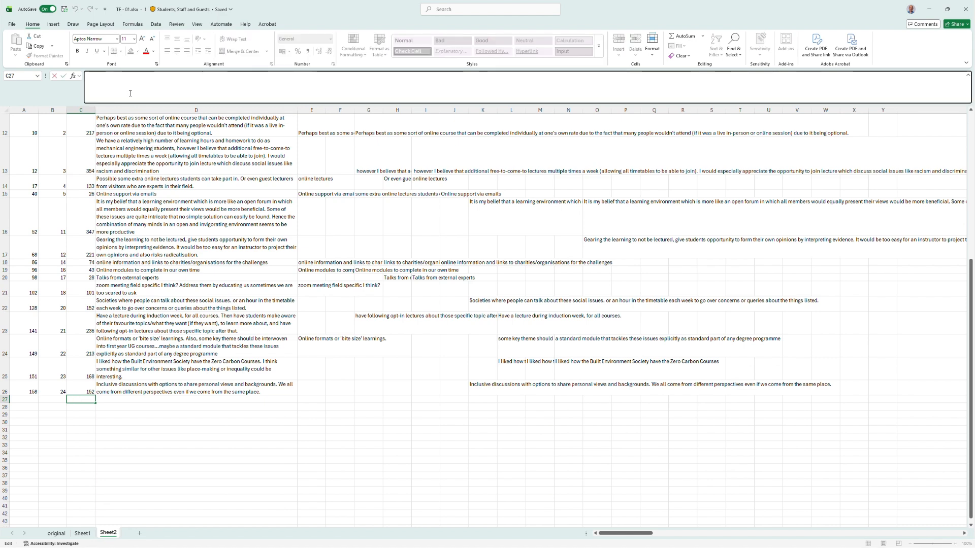
type("a")
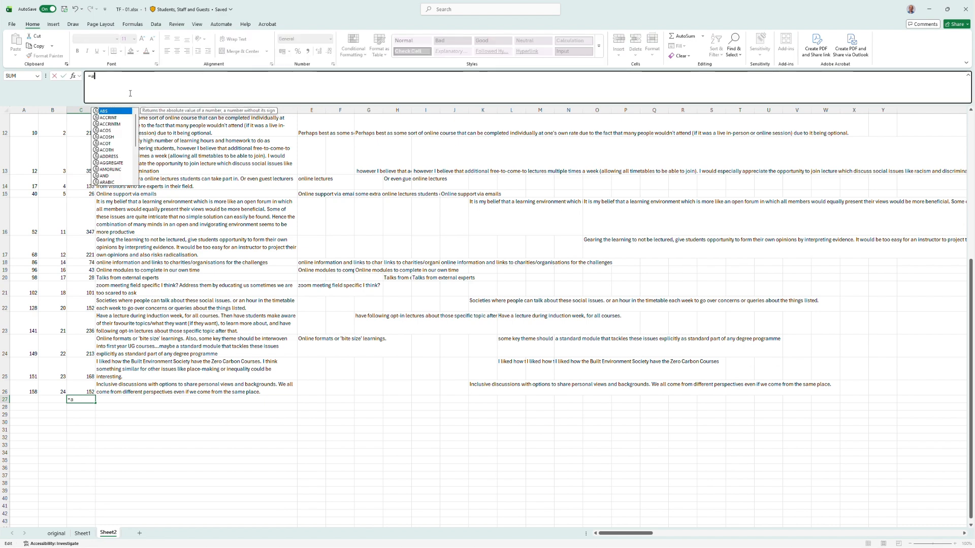
type("verage(")
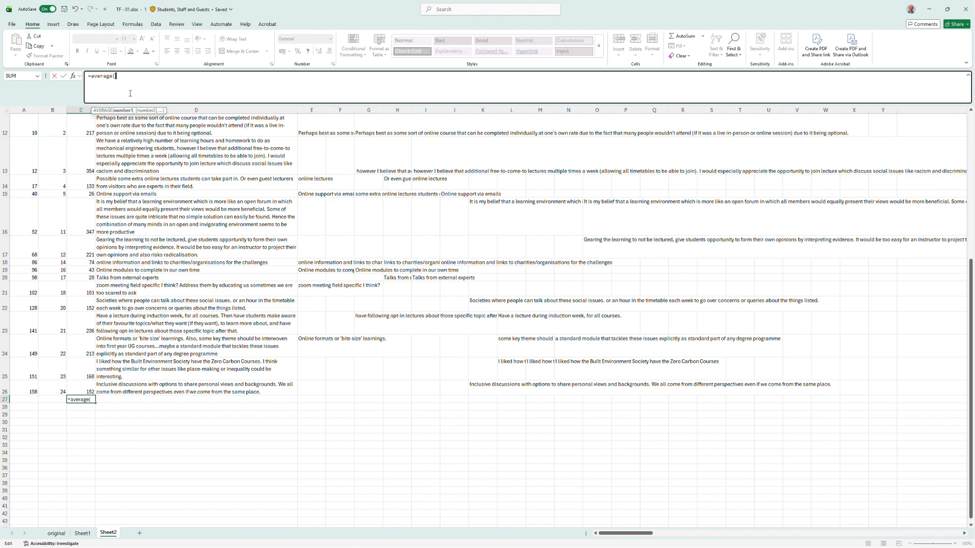
left_click_drag(84, 390, 81, 180)
type(")")
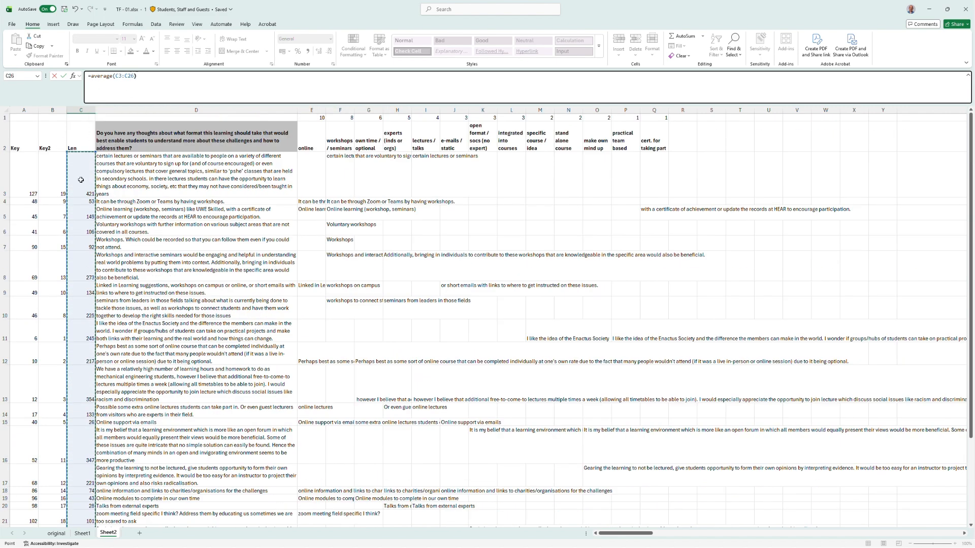
key("Return")
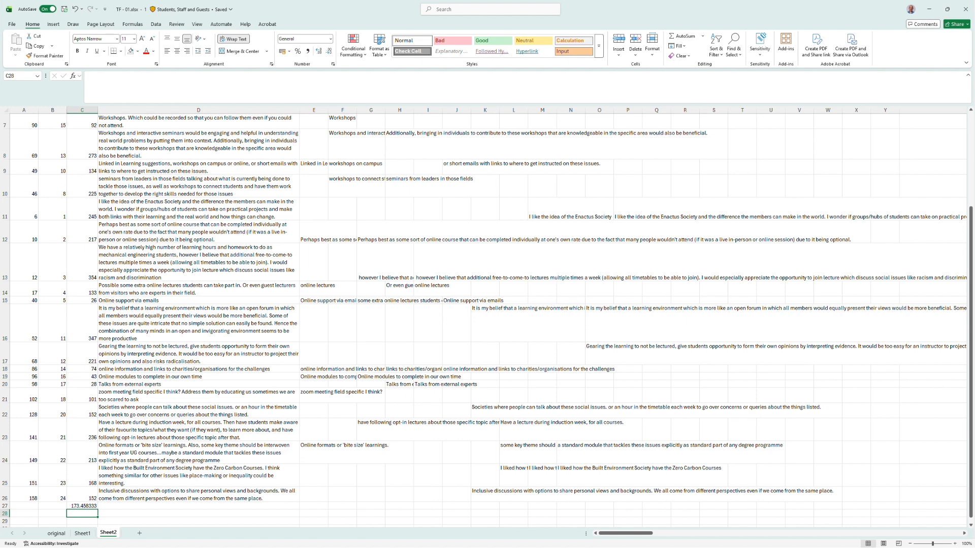
key("alt+Tab")
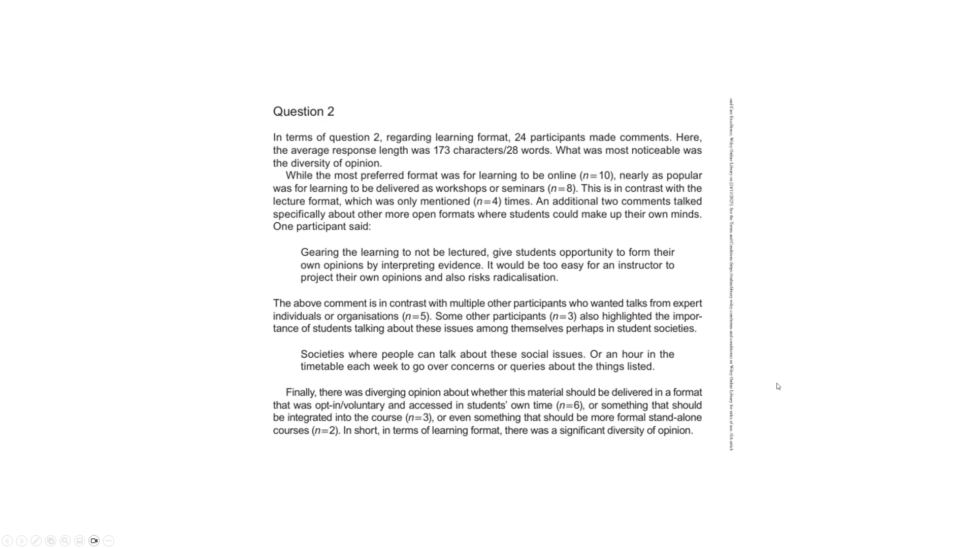